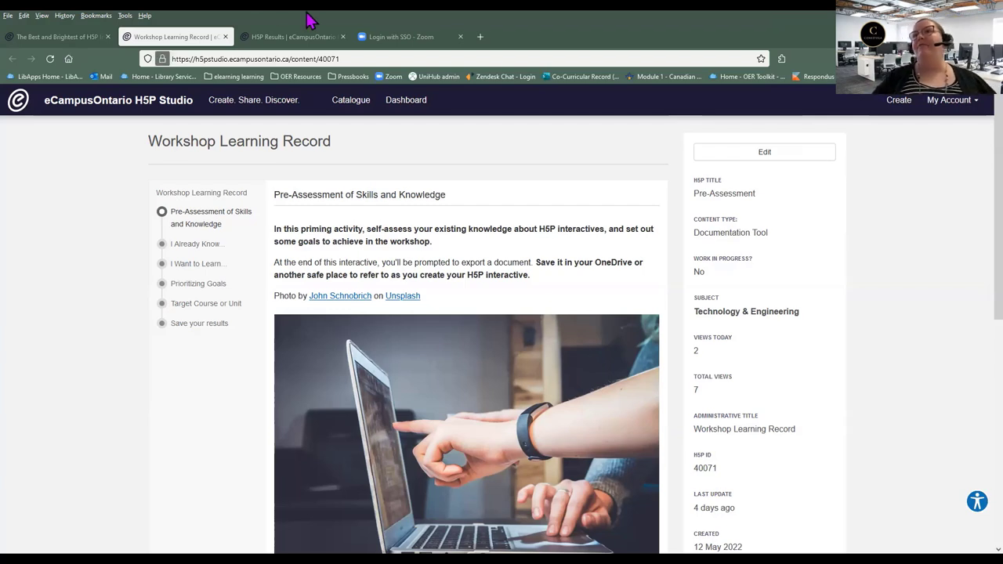
# Look over the I Want to Learn, Save your results and Pre-Assessment of Skills and Knowledge pages of the learning record.
pyautogui.click(196, 265)
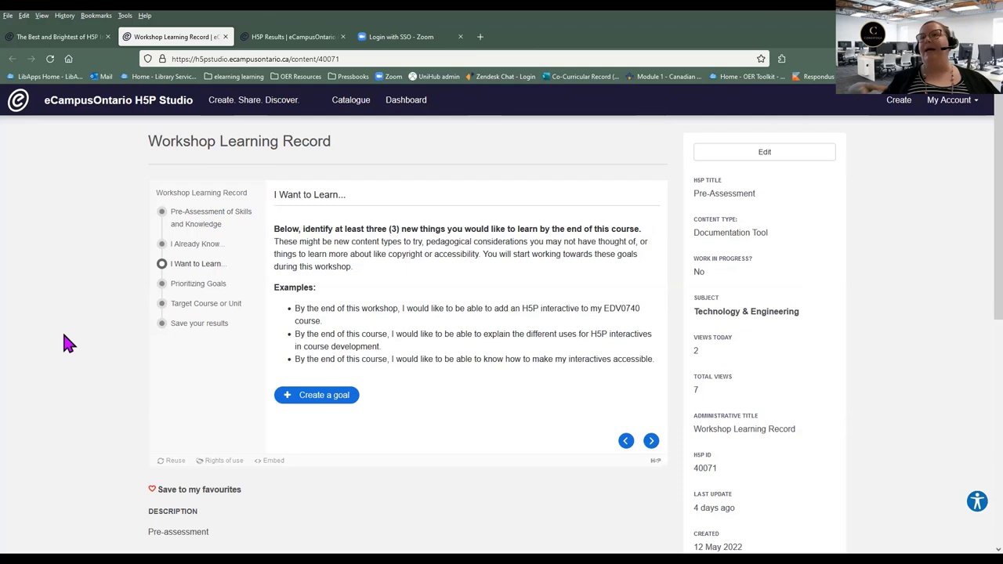
pyautogui.click(190, 327)
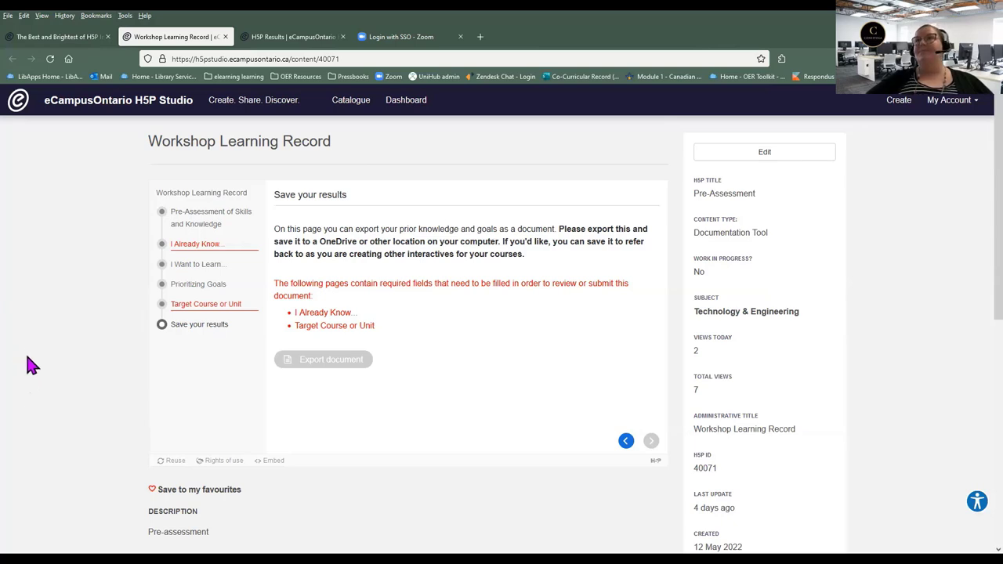
pyautogui.click(197, 219)
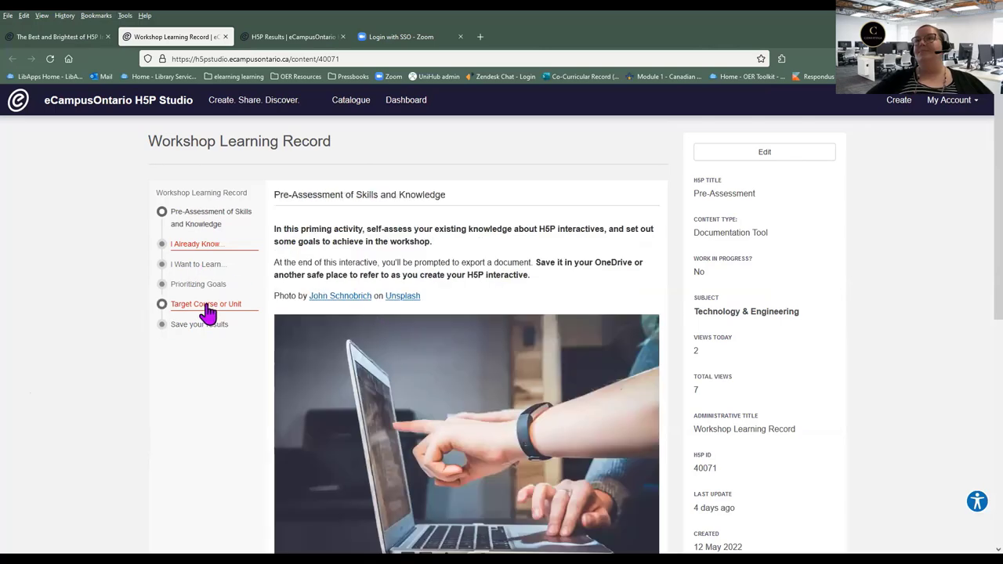
# Answer the I Already Know question with "I know how to create basic H5P interactives.".
pyautogui.scroll(-3, 217, 287)
pyautogui.scroll(2, 207, 266)
pyautogui.click(193, 201)
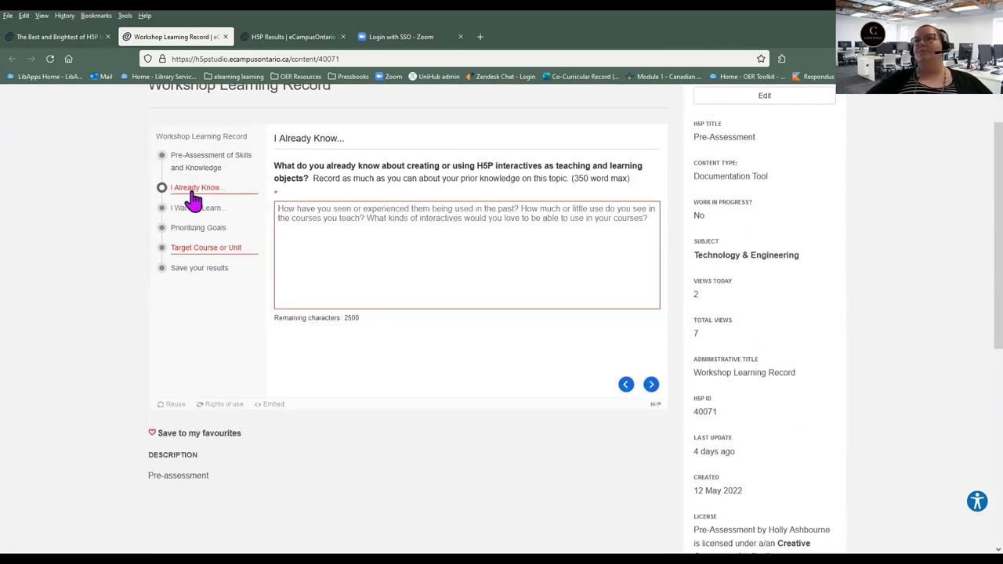
pyautogui.click(334, 237)
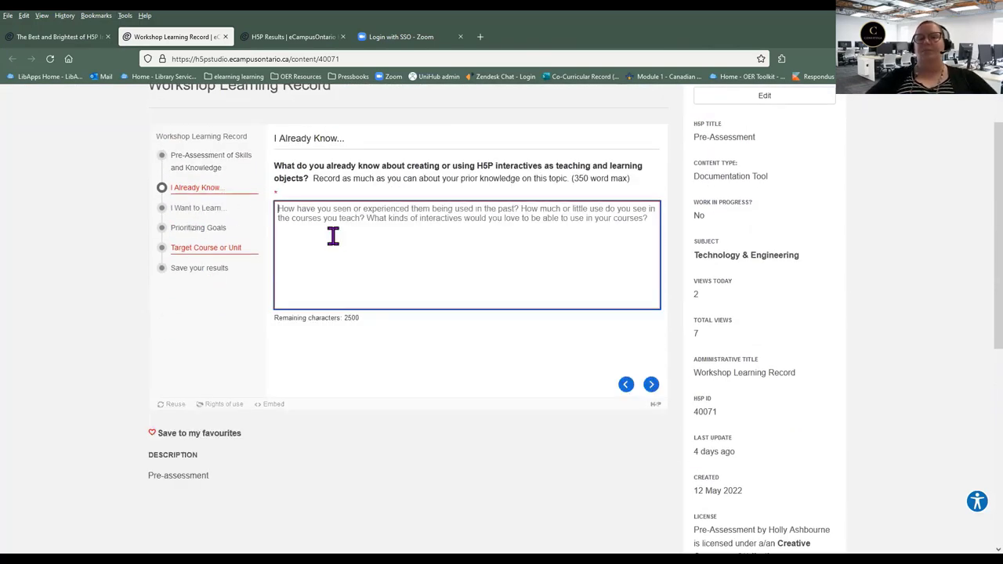
pyautogui.write('I know how to c')
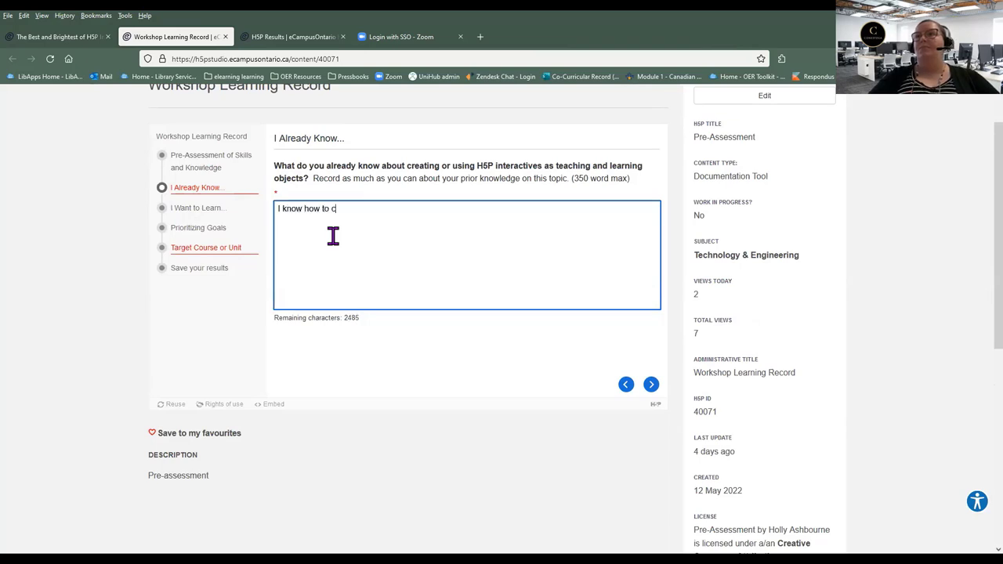
pyautogui.write('reate basic H')
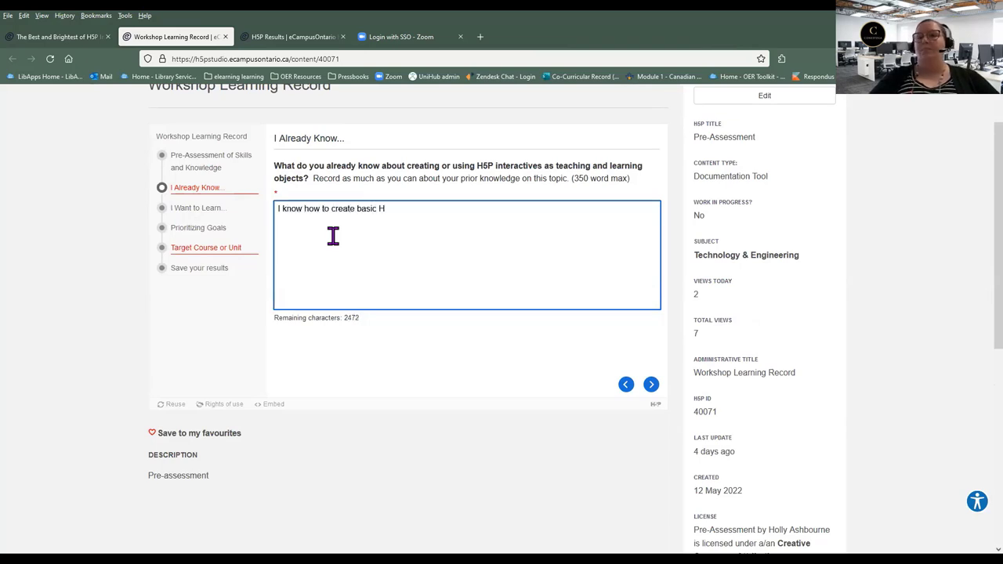
pyautogui.write('5P interact')
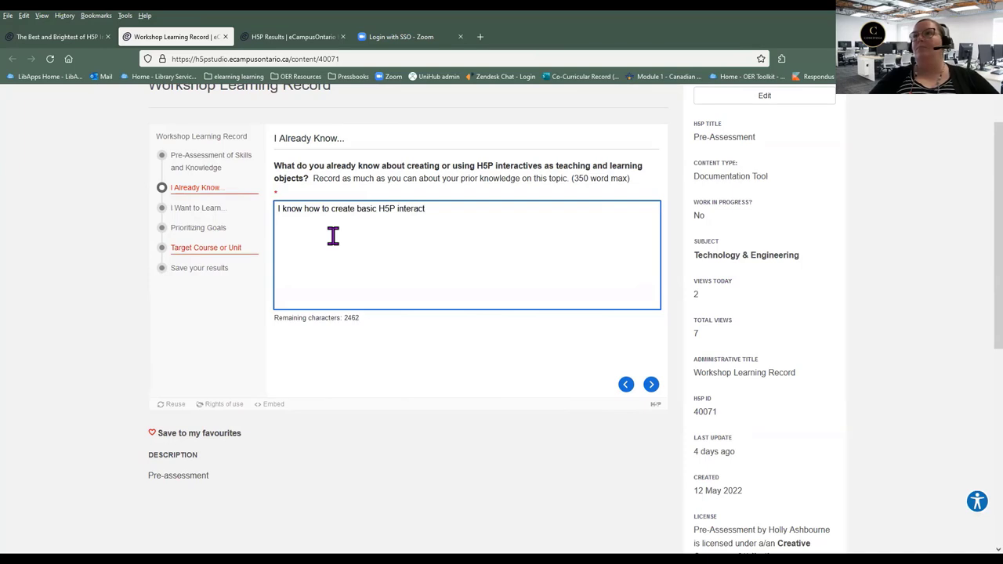
pyautogui.write('ives')
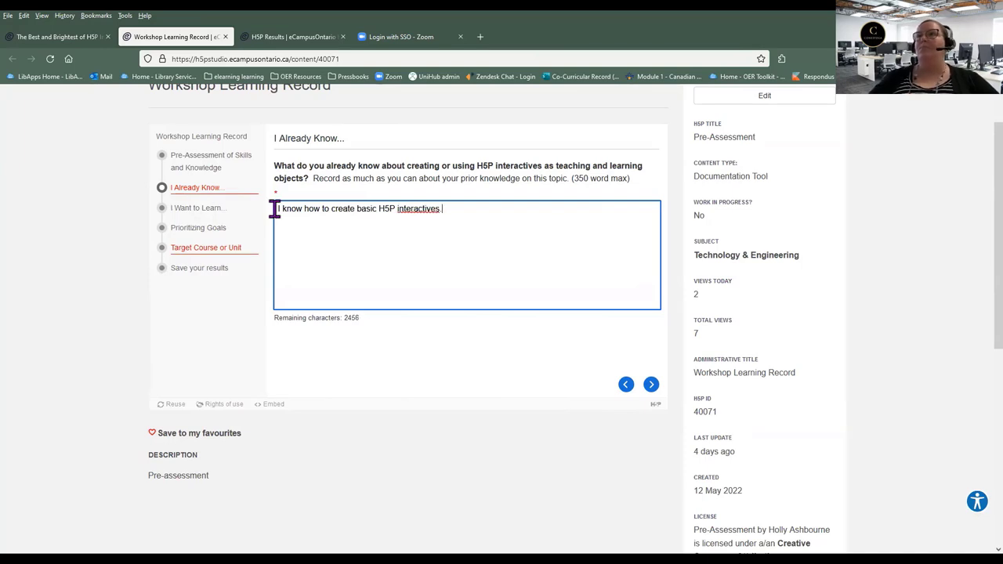
# Add the learning goal "Create an image hotspot." and rate it as Lower priority on the Prioritizing Goals page.
pyautogui.click(653, 385)
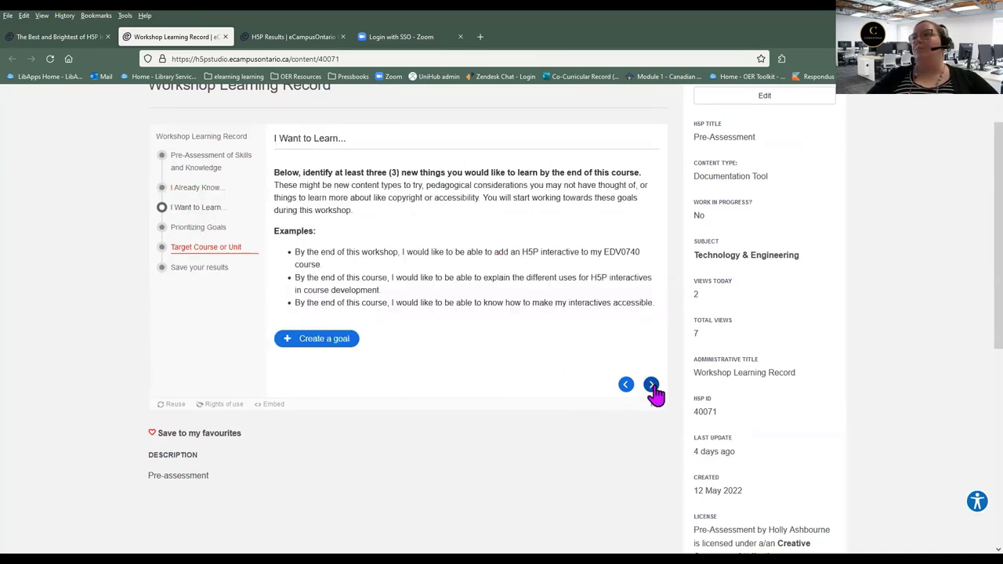
pyautogui.click(321, 342)
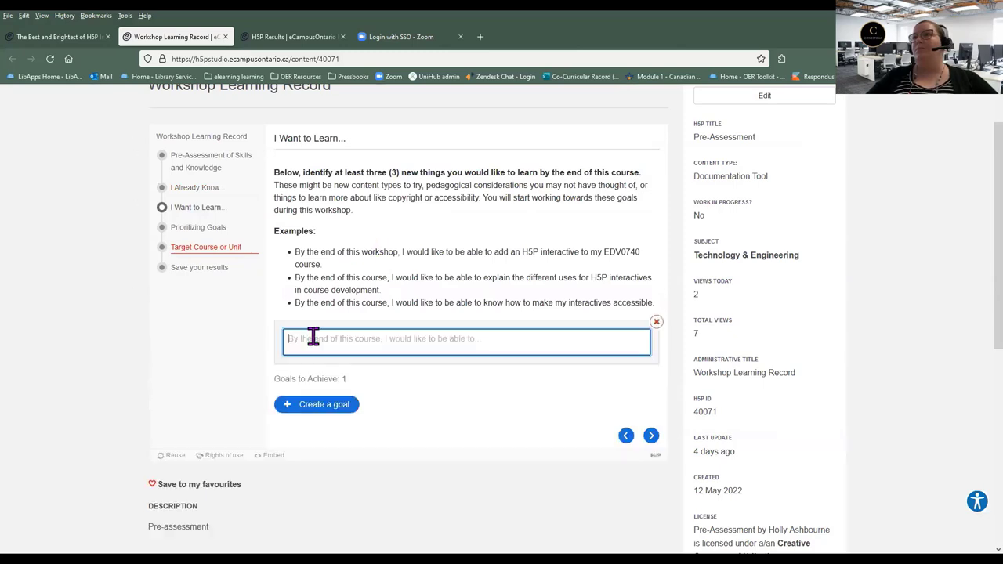
pyautogui.write('Crea')
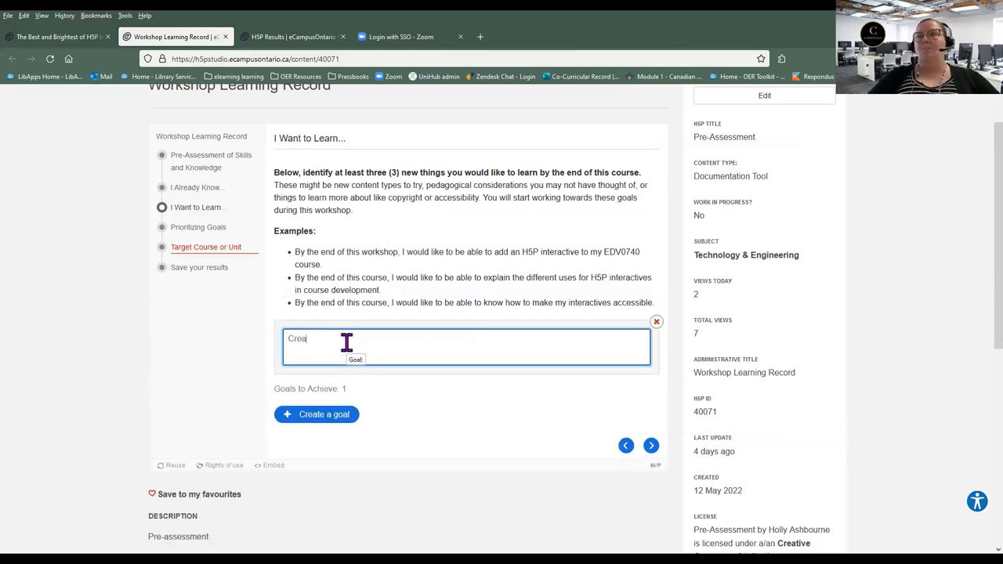
pyautogui.write('te an image hotspot')
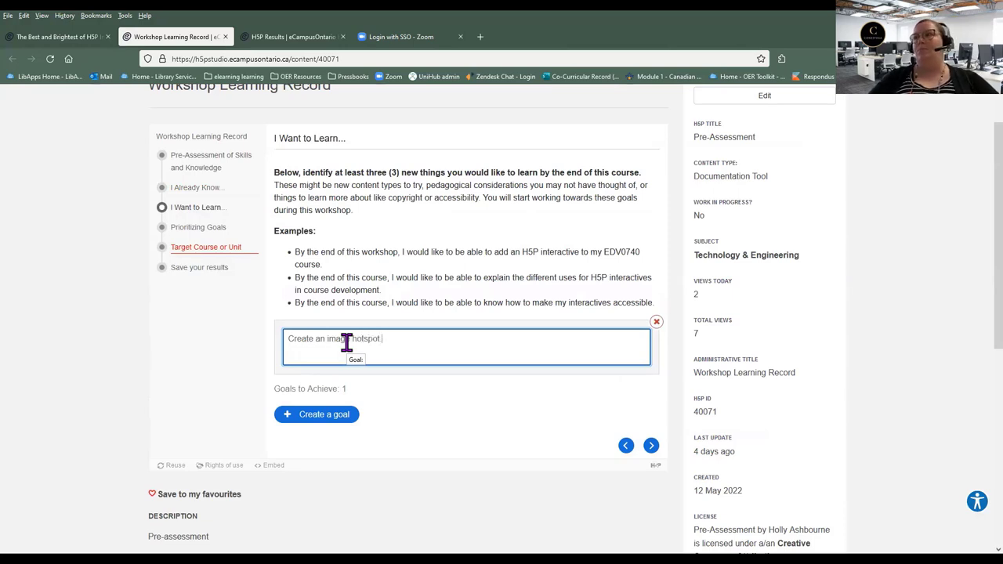
pyautogui.click(651, 446)
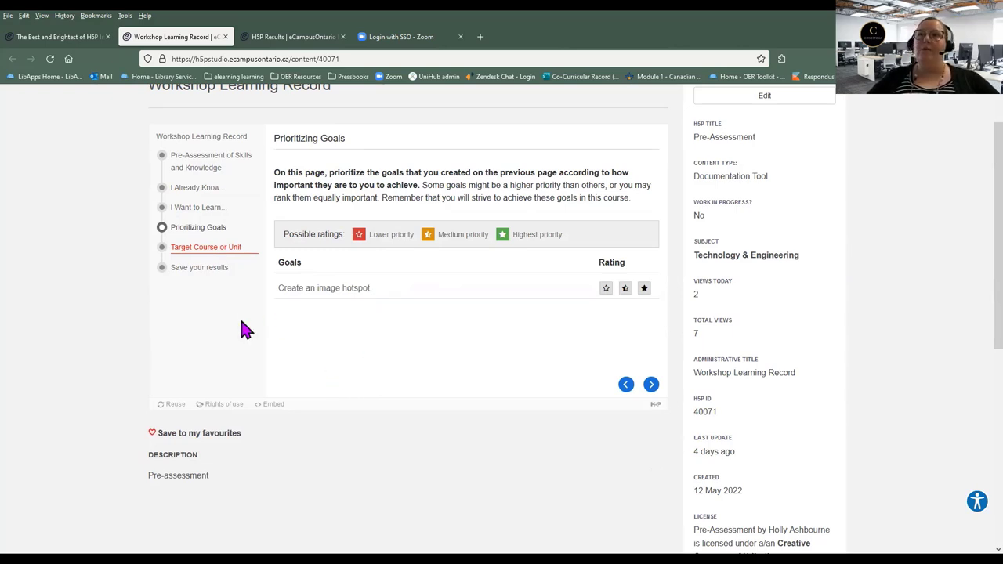
pyautogui.click(605, 289)
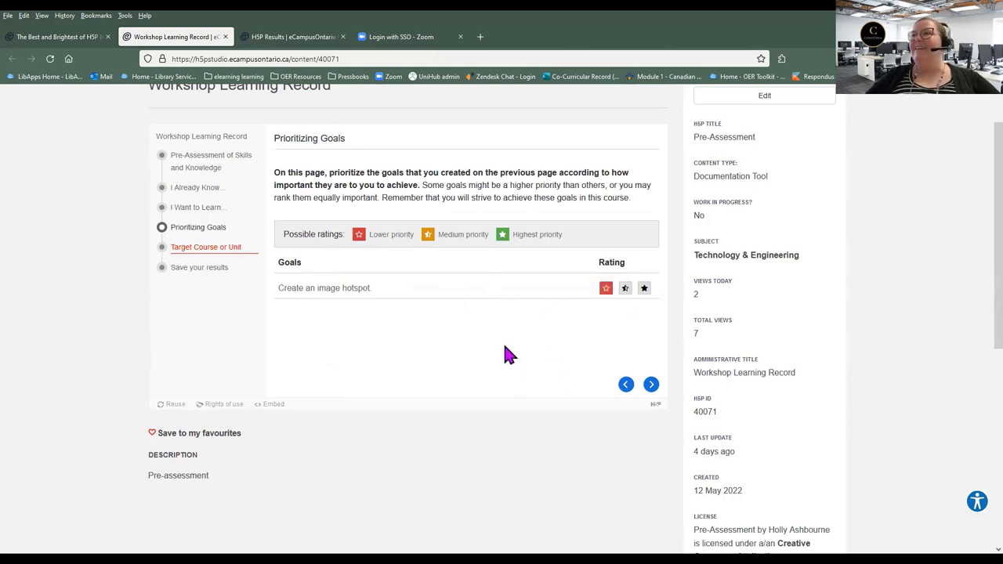
# Enter "OER workshops" as the answer on the Target Course or Unit page.
pyautogui.click(650, 385)
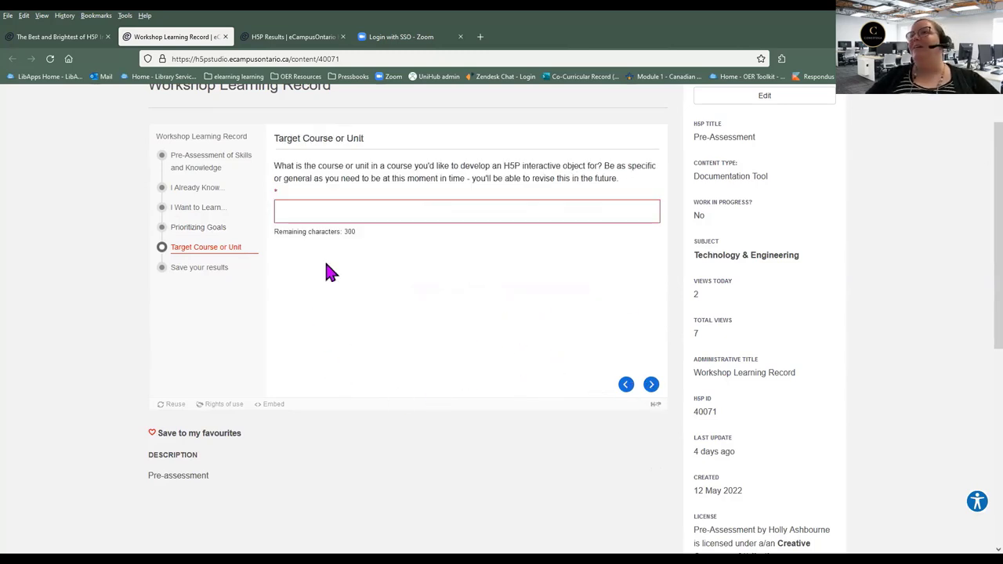
pyautogui.click(336, 214)
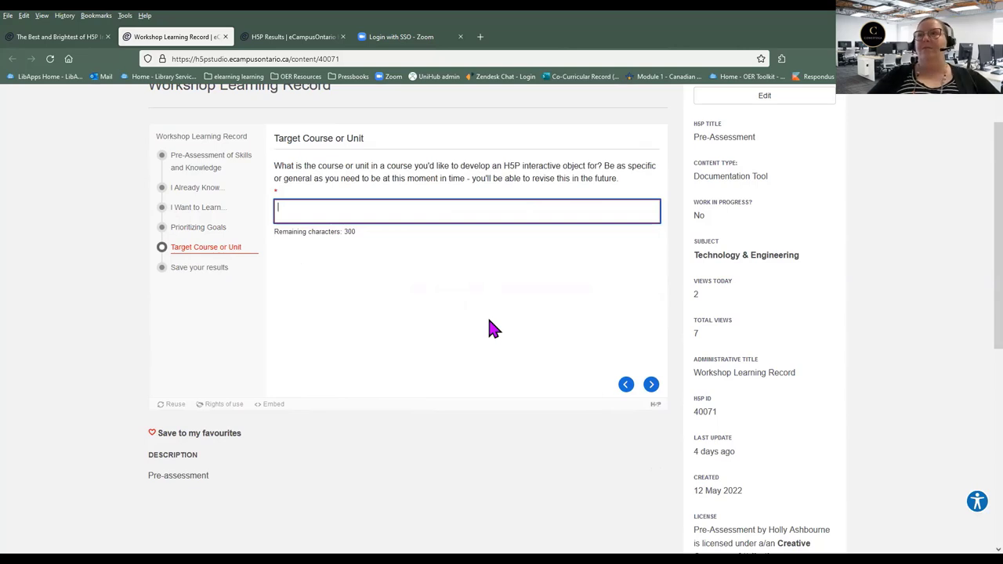
pyautogui.write('OER worksho')
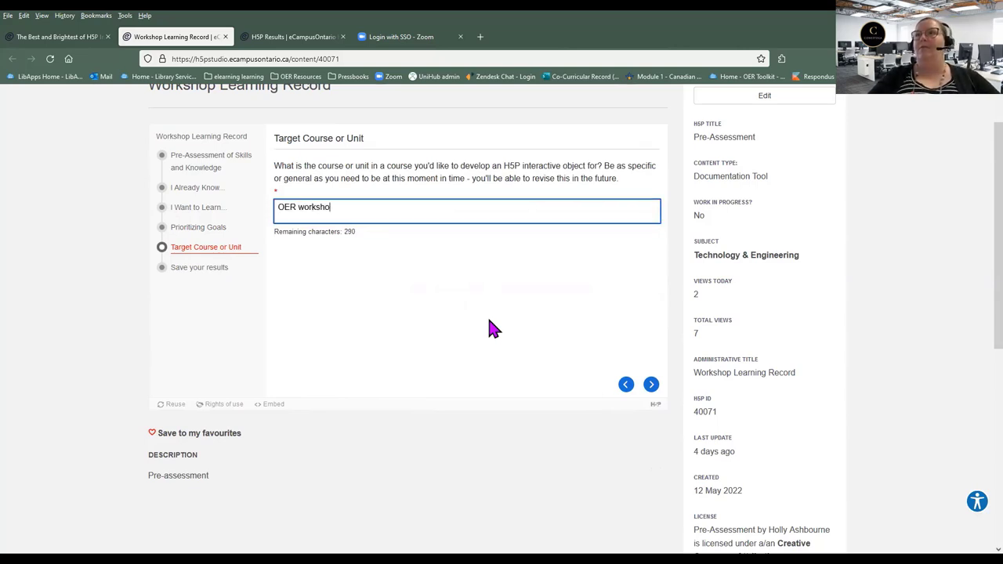
pyautogui.write('ps')
# Generate the learning record document from the Save your results page, review its answers and export it as a file.
pyautogui.click(651, 384)
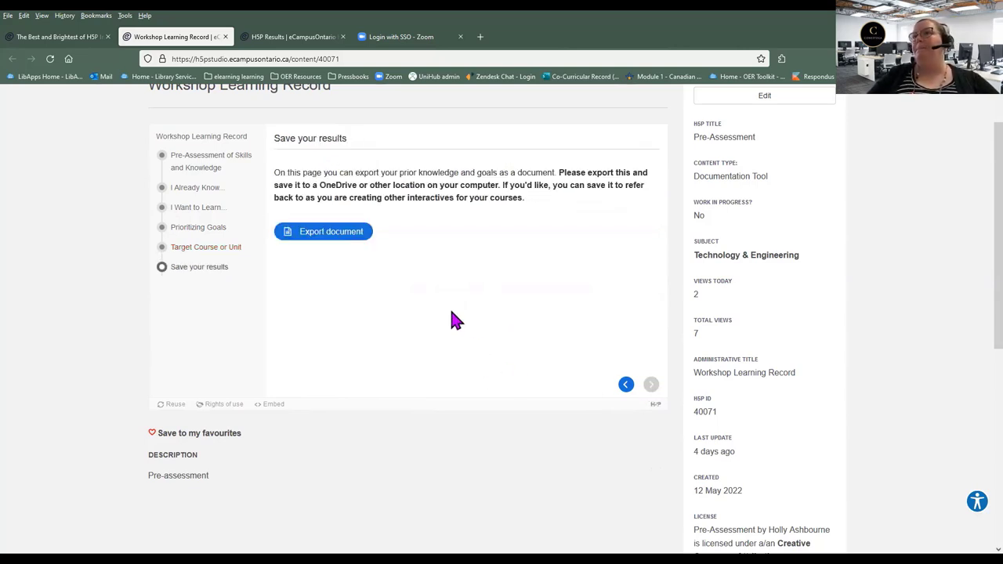
pyautogui.click(326, 235)
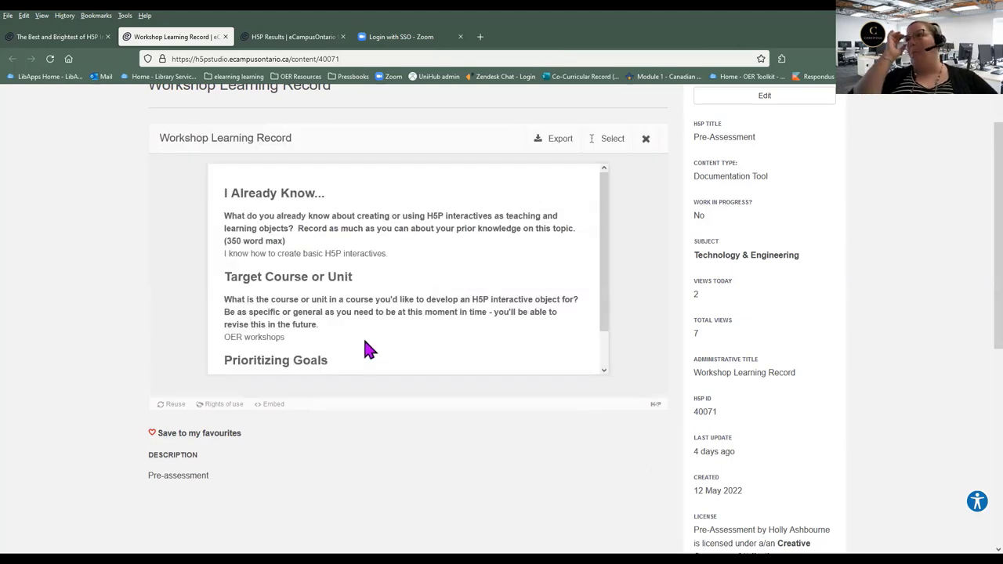
pyautogui.scroll(-1, 352, 312)
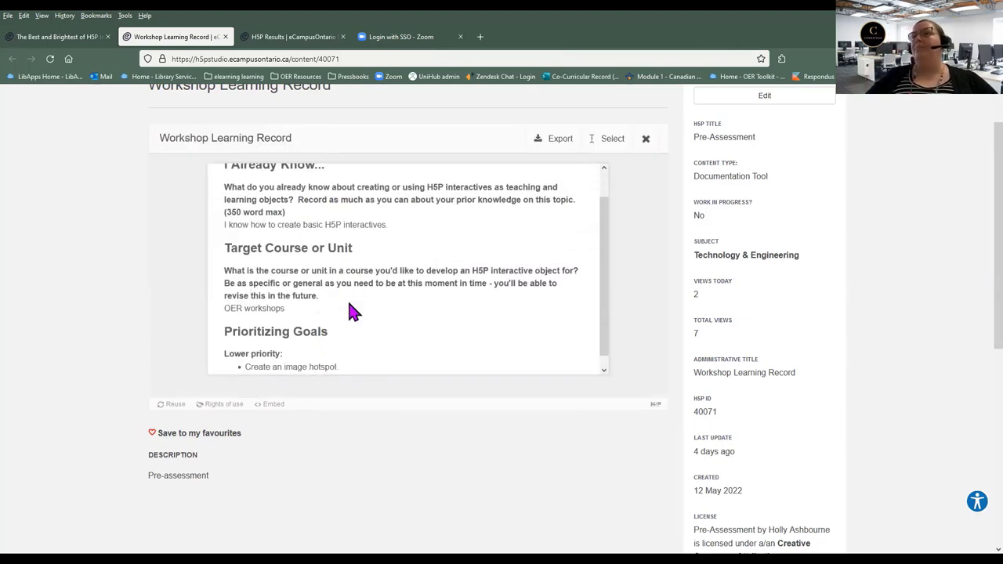
pyautogui.scroll(-3, 349, 309)
pyautogui.scroll(4, 109, 309)
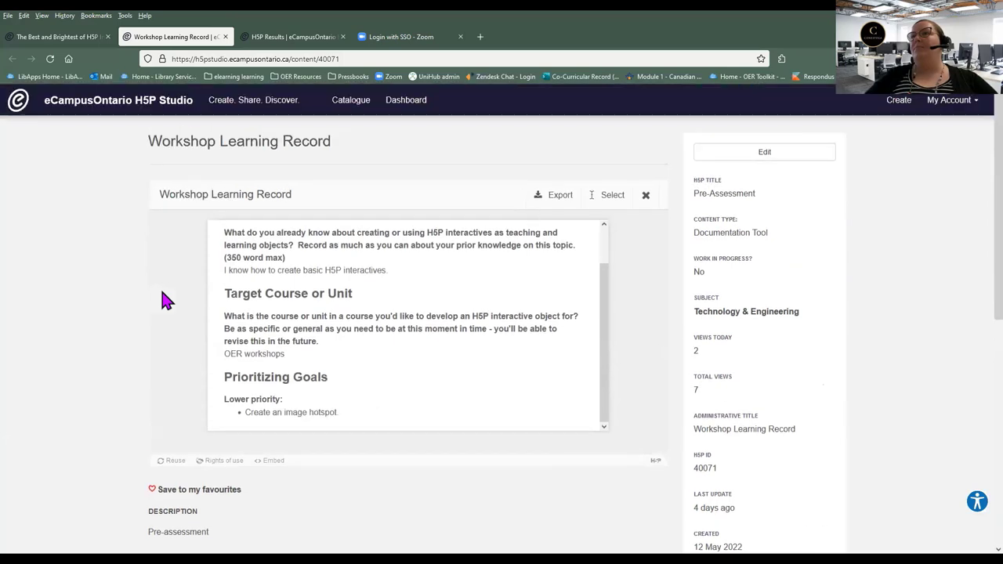
pyautogui.click(552, 195)
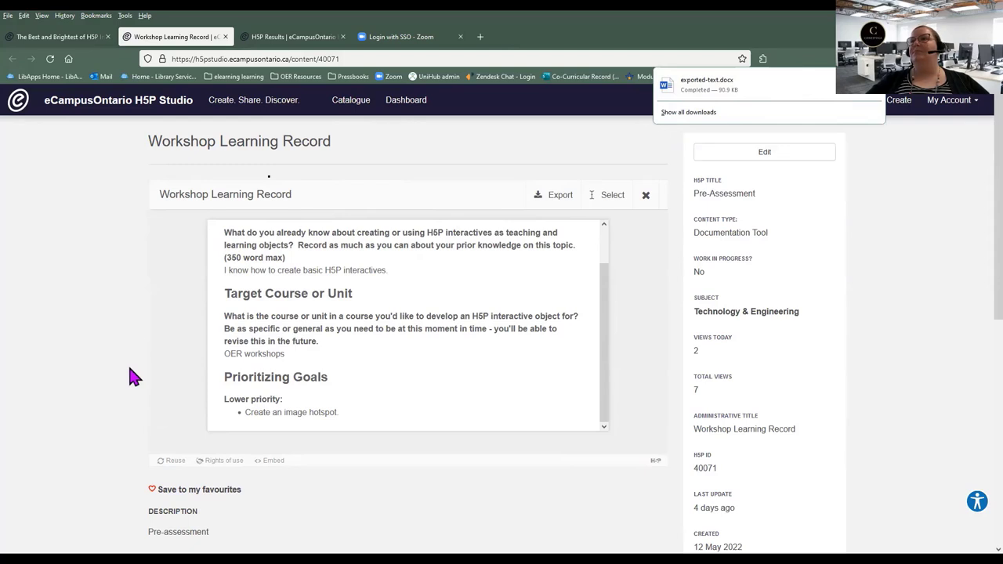
# Return to the Best and Brightest of H5P Interactives presentation, show it full screen and advance to the Pre-Assessment Discussion slide.
pyautogui.click(78, 37)
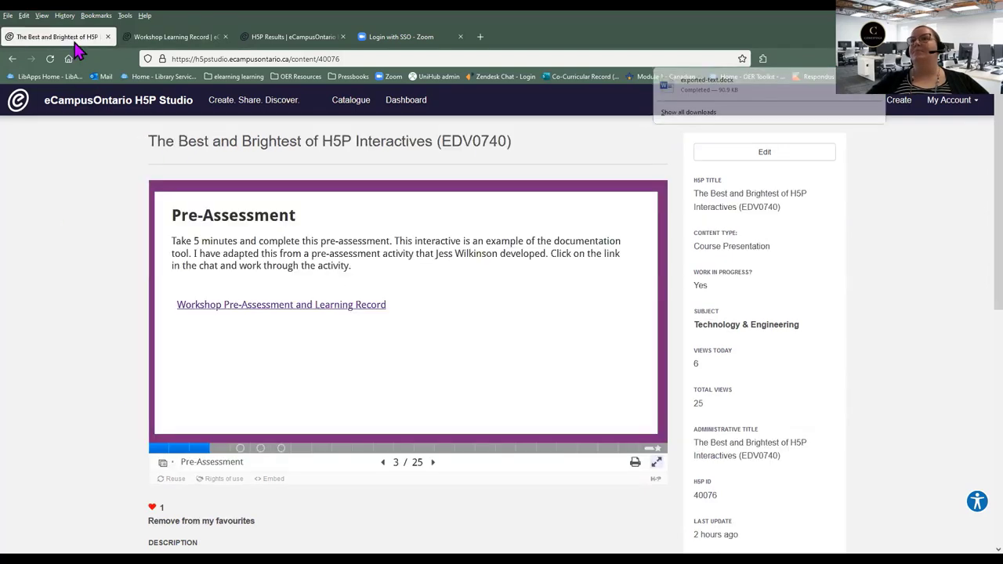
pyautogui.click(657, 464)
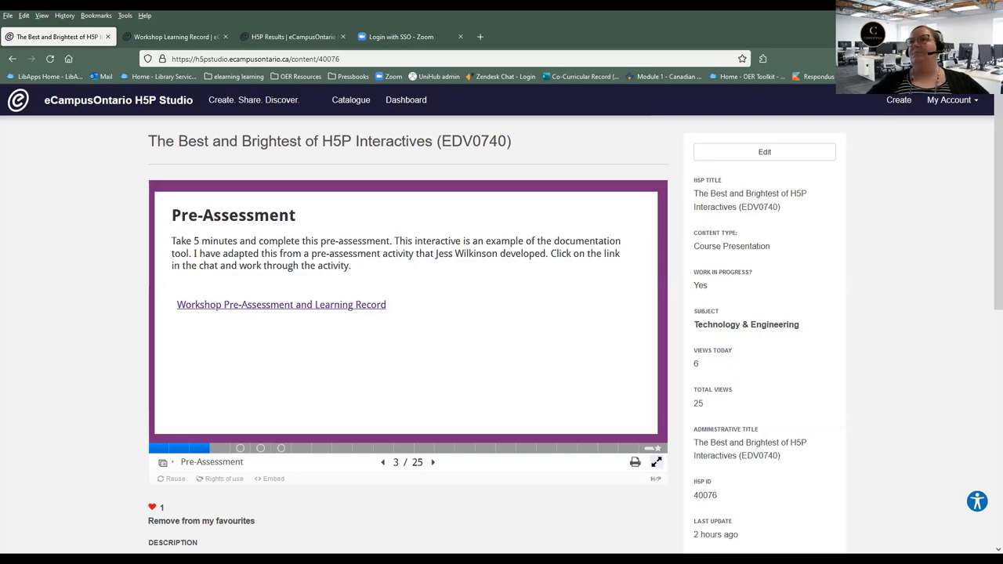
pyautogui.press('Right')
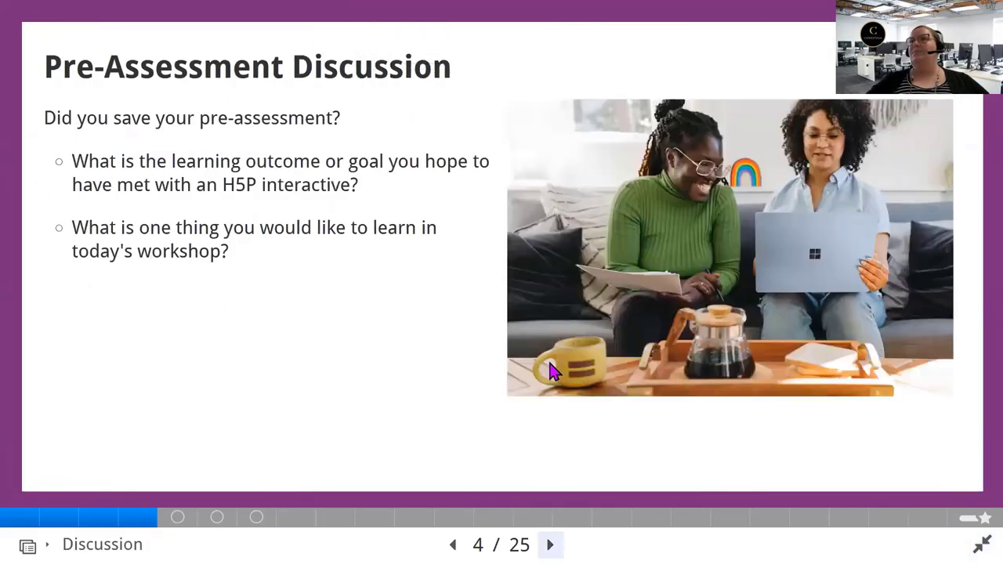
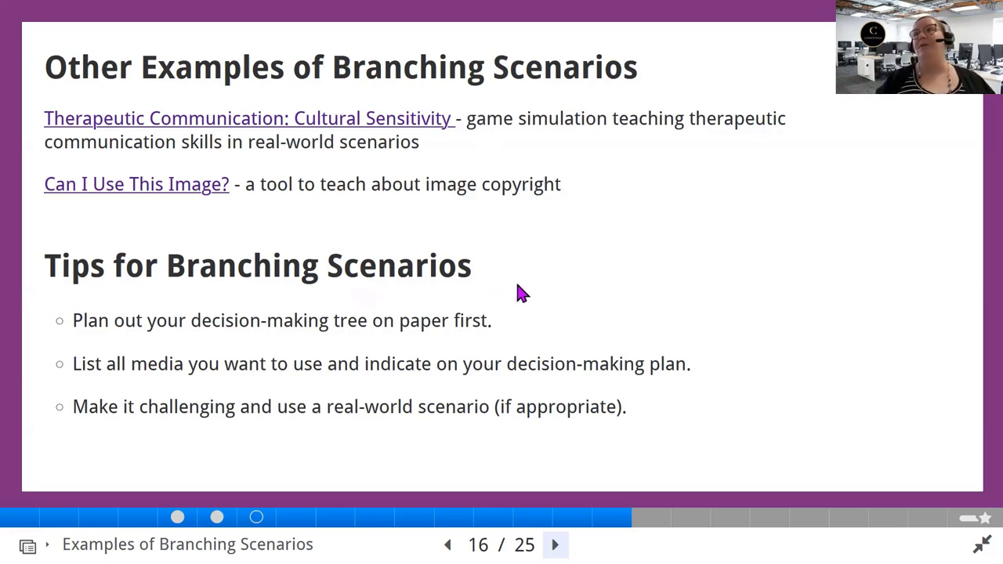
# Show the Time to Practice slide, go back to the Examples of Branching Scenarios slide and leave full screen.
pyautogui.press('Right')
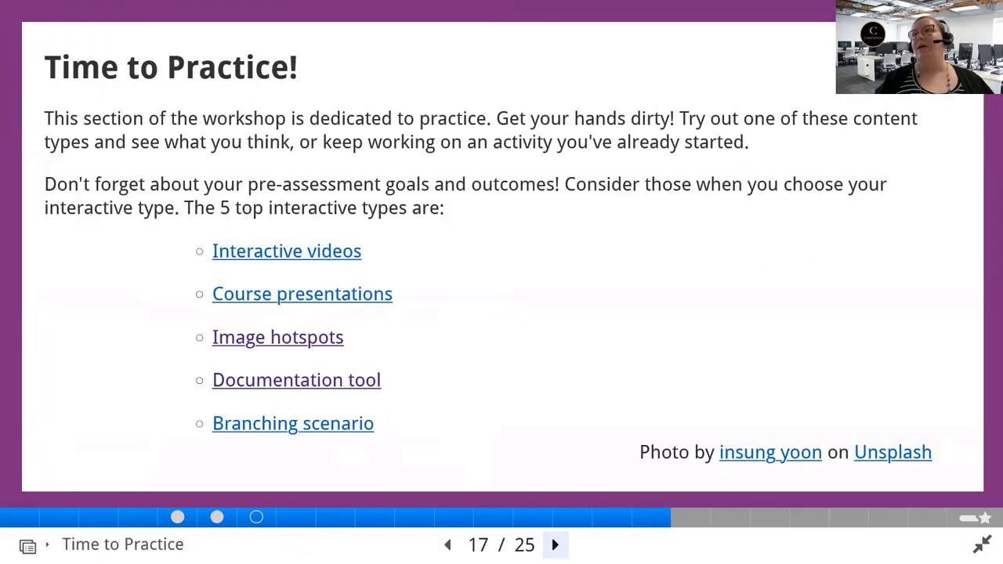
pyautogui.press('Left')
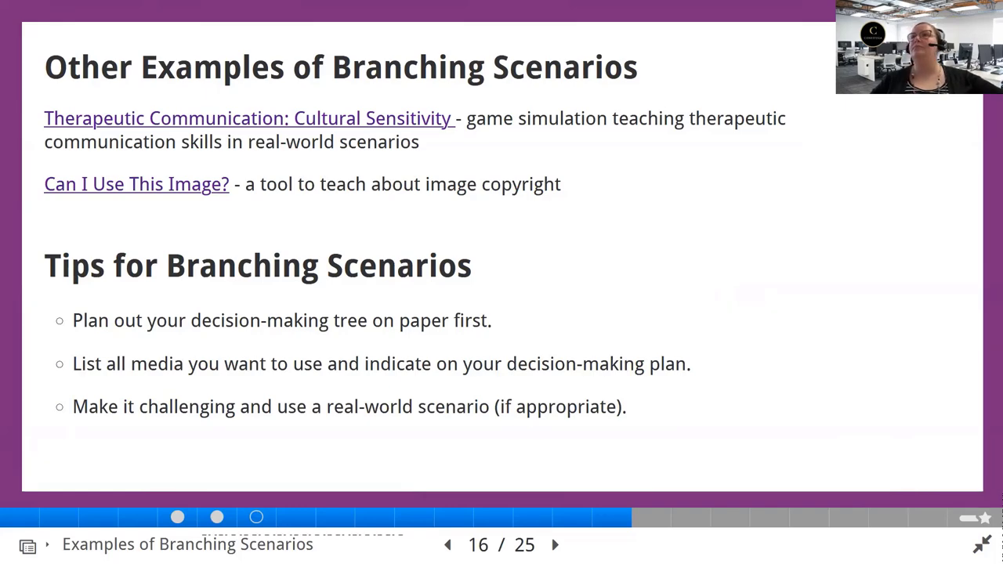
pyautogui.press('Escape')
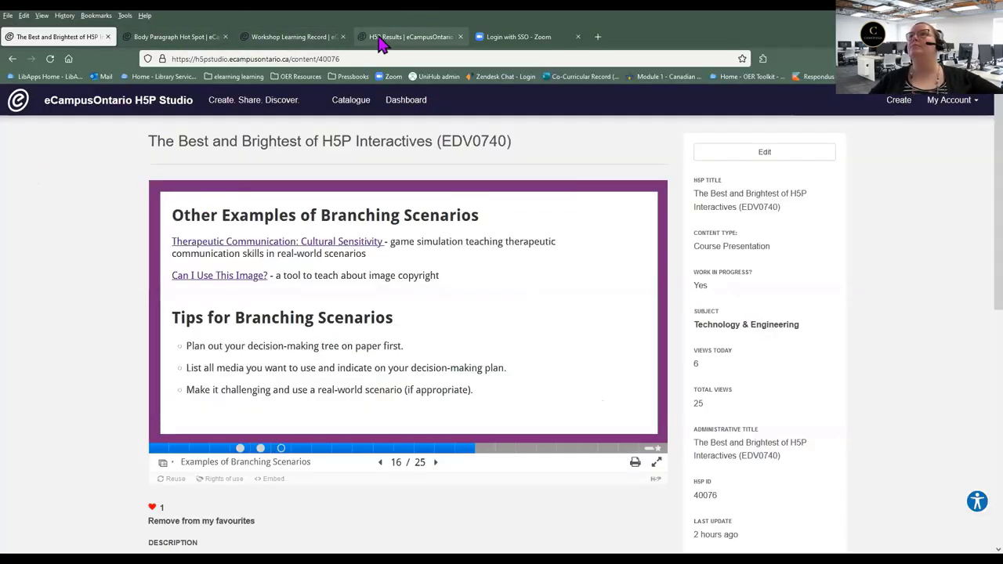
# Show the My Content list in the user dashboard and highlight the license of the Workshop Learning Record.
pyautogui.click(407, 37)
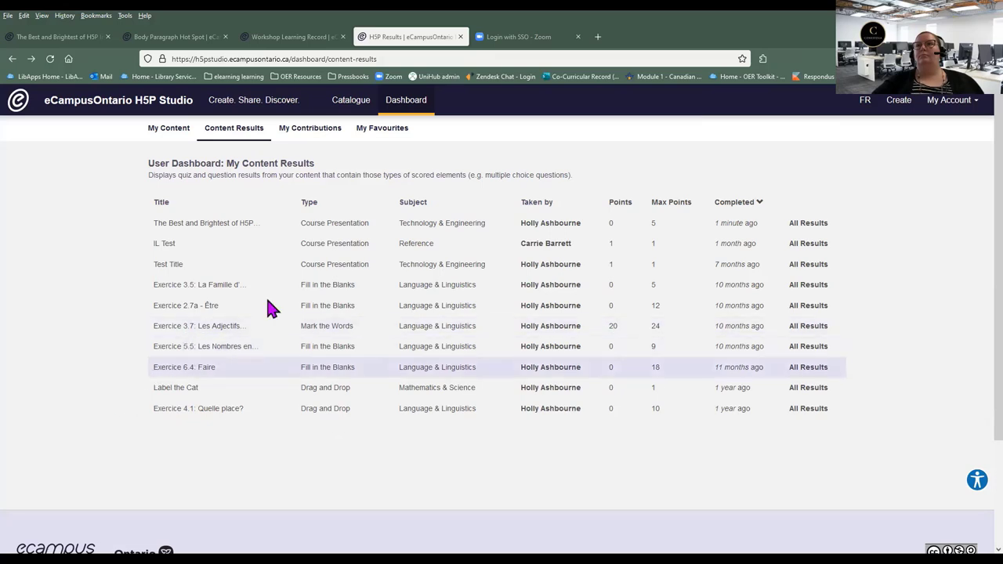
pyautogui.click(166, 130)
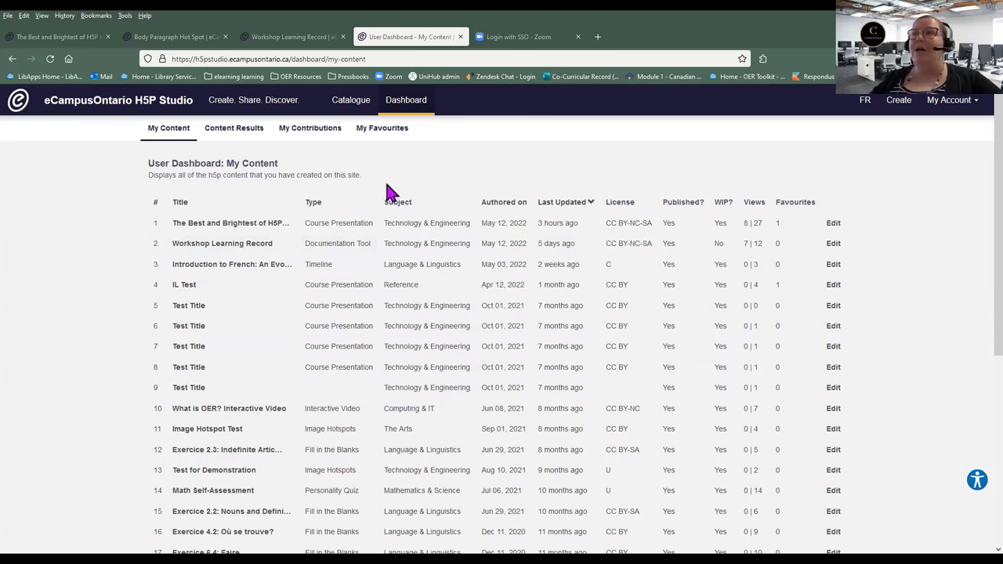
pyautogui.tripleClick(607, 244)
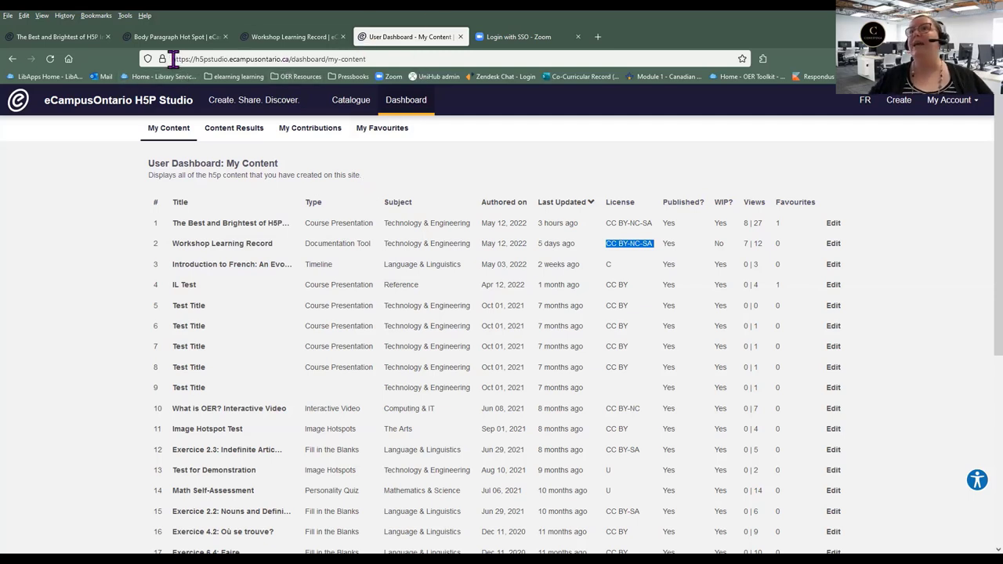
pyautogui.moveTo(173, 59); pyautogui.dragTo(289, 58)
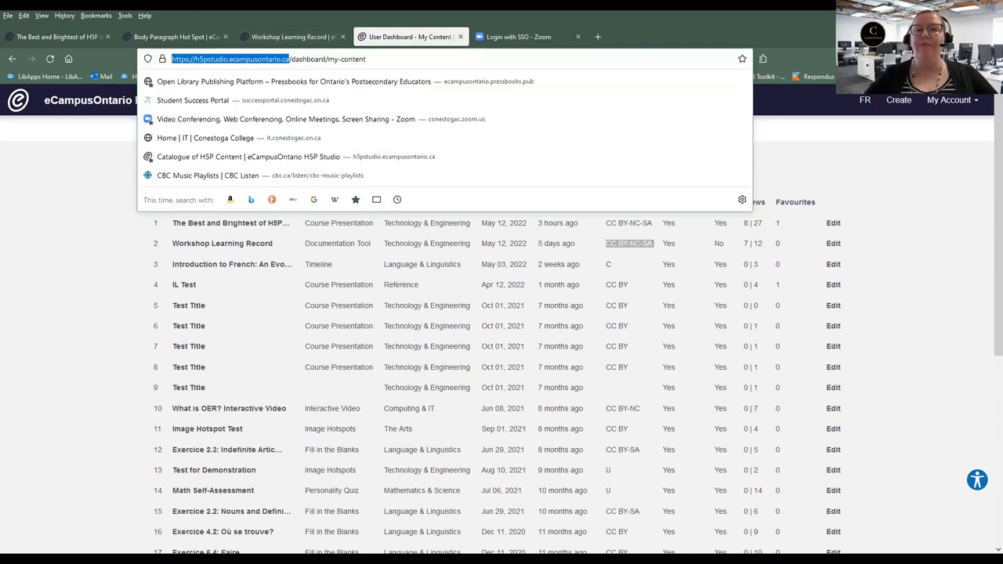
pyautogui.hotkey('alt', 'Tab')
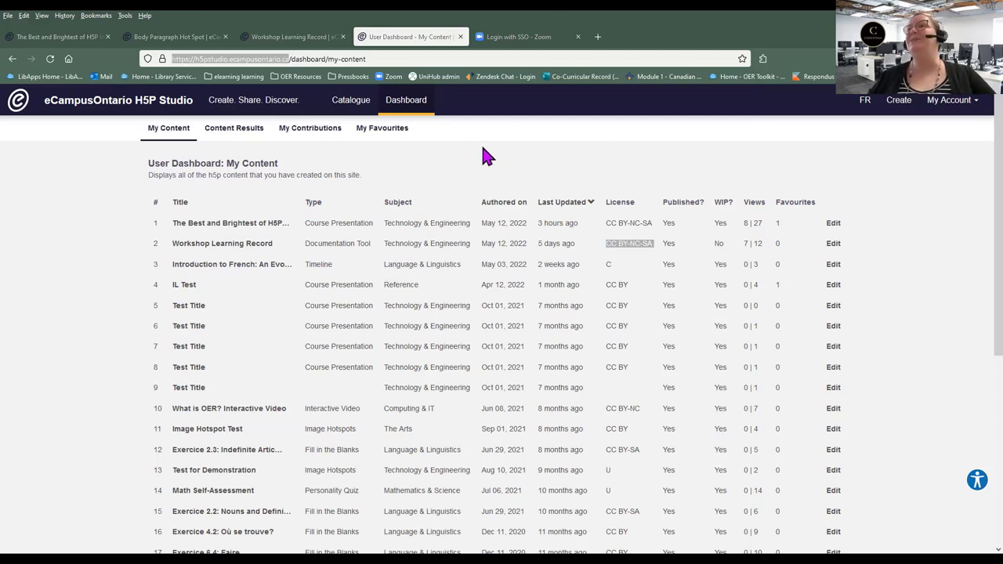
# Start creating new interactive content, search the content types for "document" and choose Documentation Tool.
pyautogui.click(899, 106)
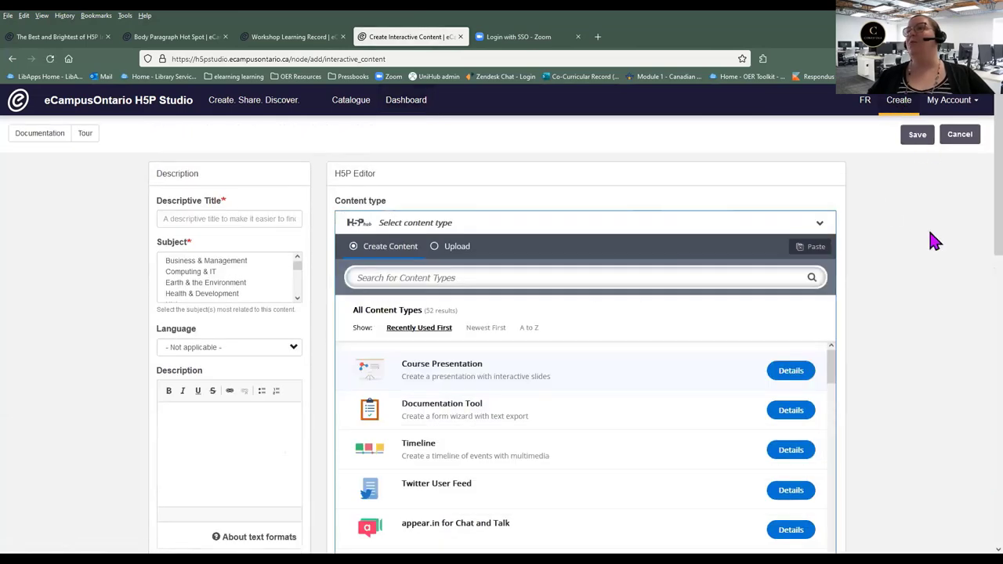
pyautogui.scroll(-1, 929, 235)
pyautogui.click(467, 223)
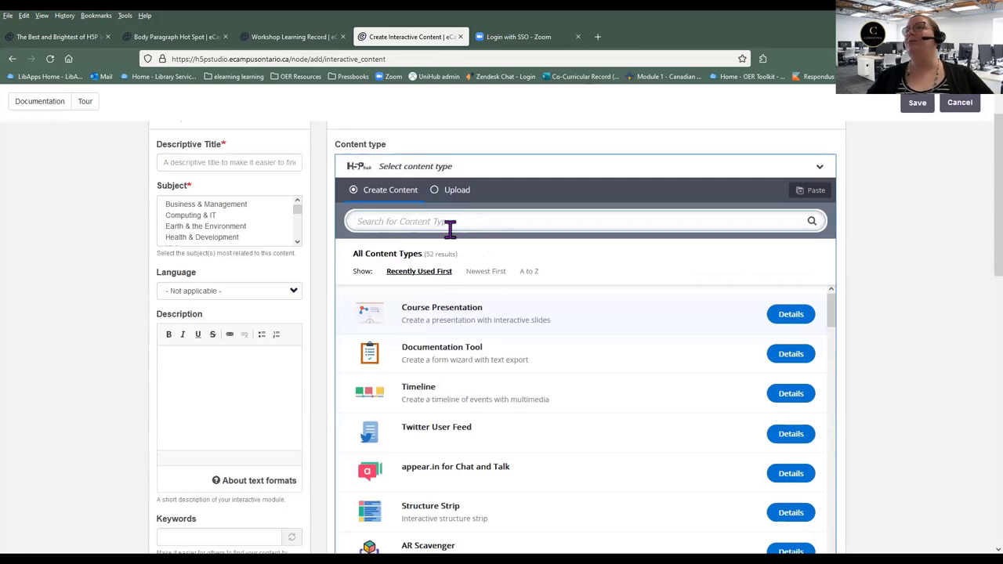
pyautogui.write('document')
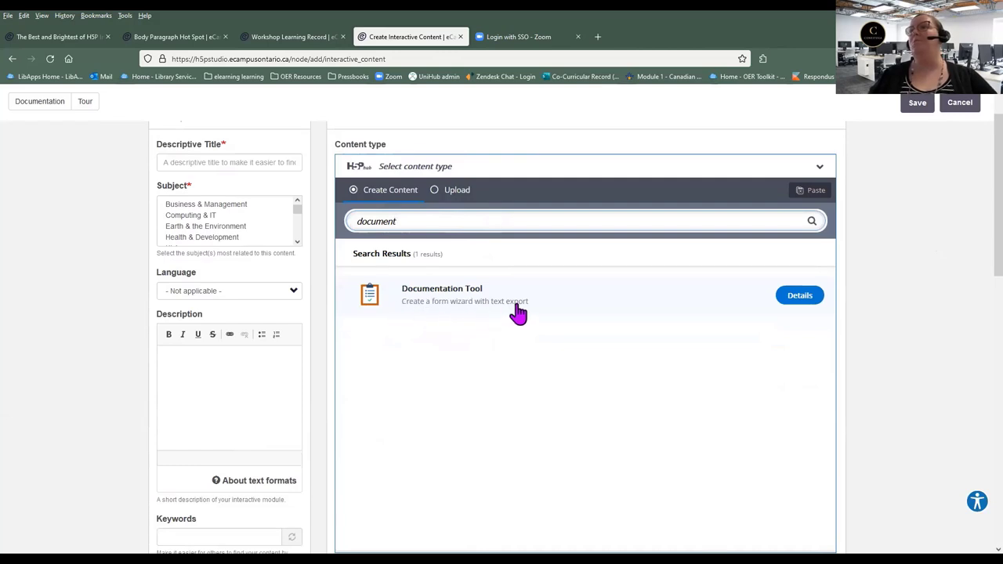
pyautogui.click(578, 294)
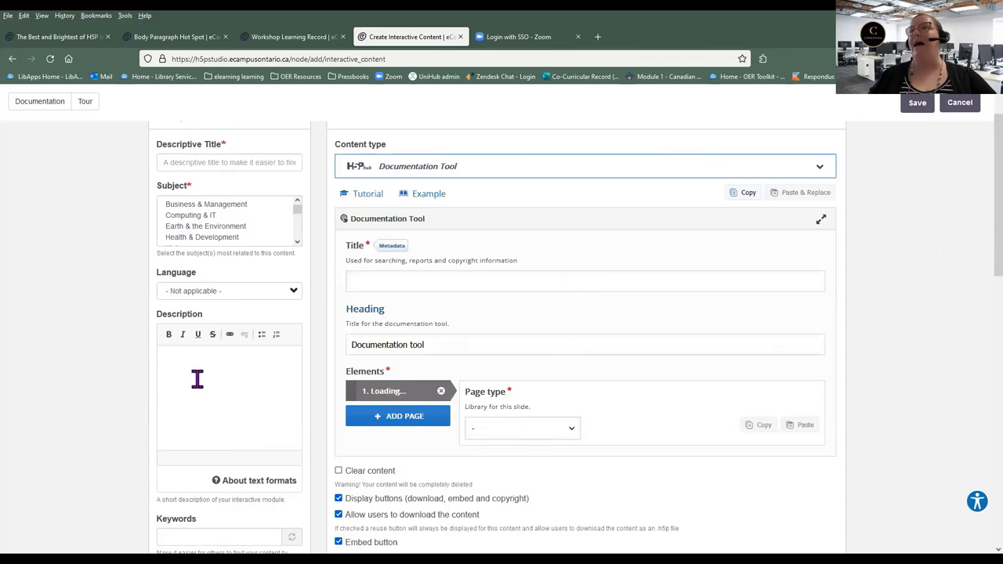
# Enter "Team Plan" as the descriptive title of the new content.
pyautogui.scroll(2, 63, 357)
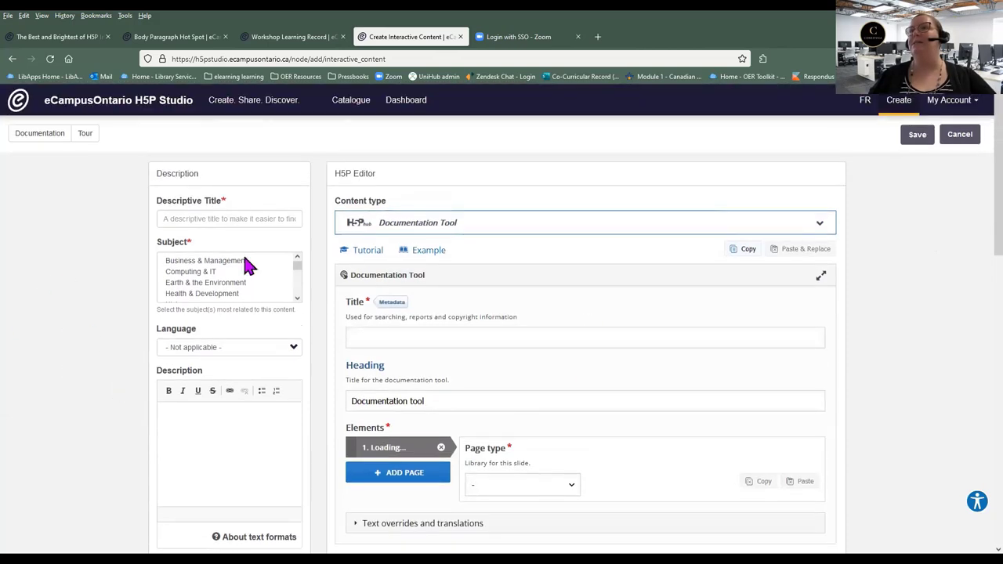
pyautogui.click(225, 219)
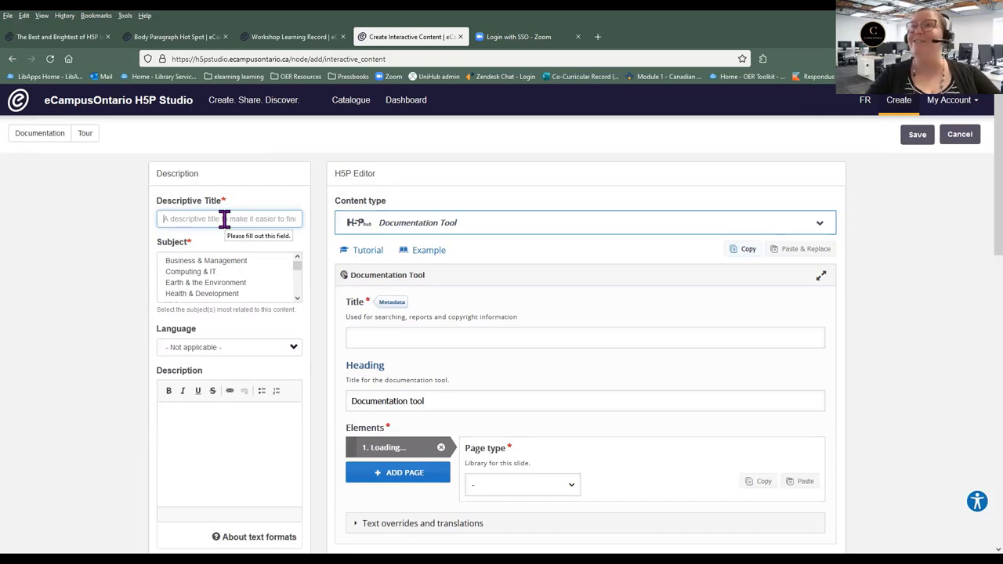
pyautogui.write('Docum')
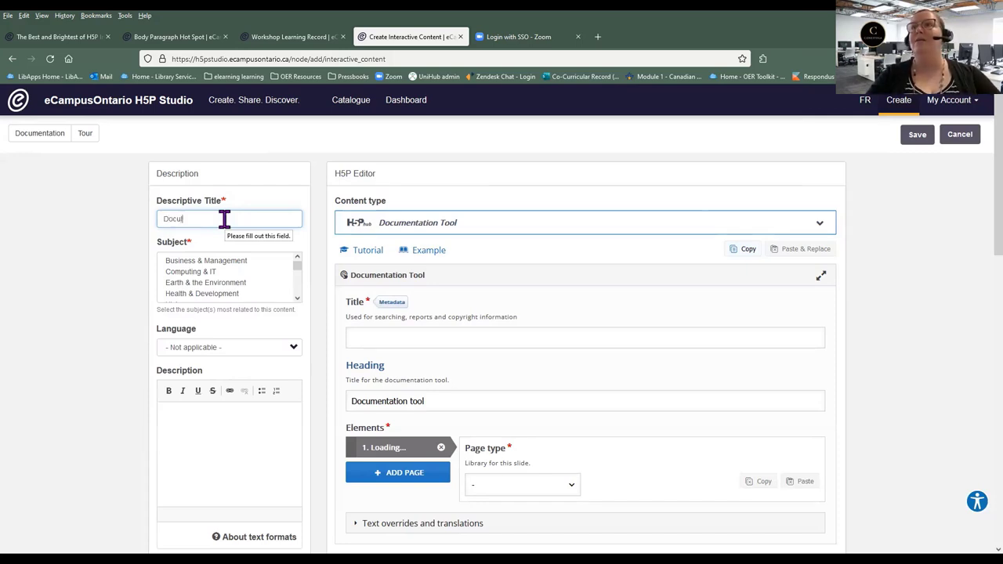
pyautogui.press('BackSpace')
pyautogui.press('BackSpace')
pyautogui.press('BackSpace')
pyautogui.press('BackSpace')
pyautogui.press('BackSpace')
pyautogui.write('T')
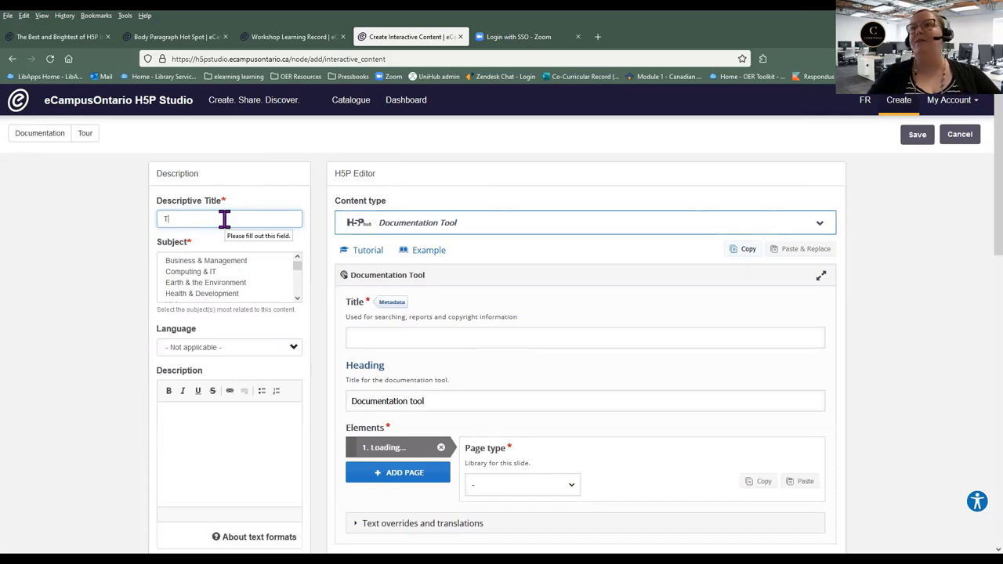
pyautogui.write('eam Plan')
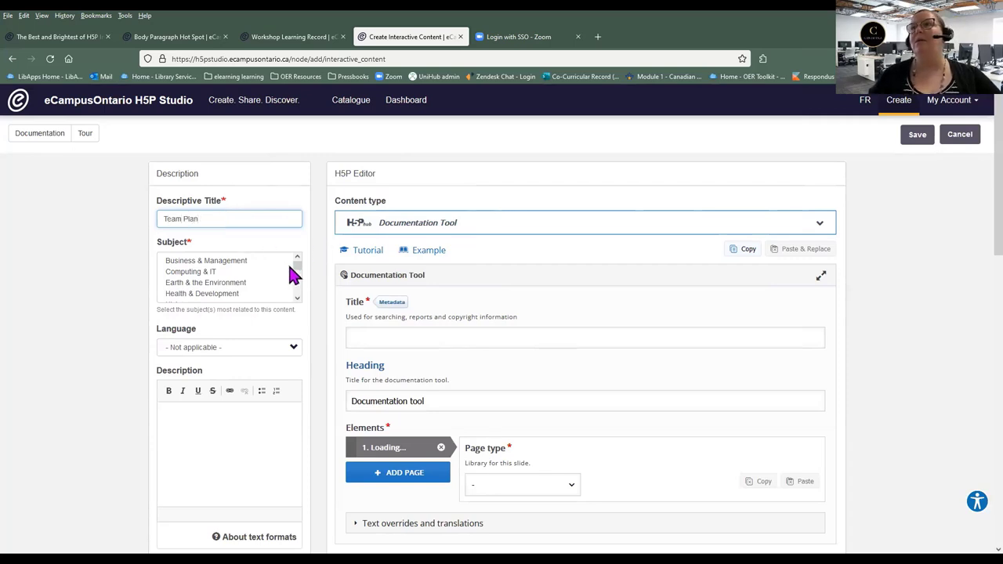
# Set the subject to Technology & Engineering and enter the description "Testing the documentation tool.".
pyautogui.moveTo(297, 266); pyautogui.dragTo(303, 306)
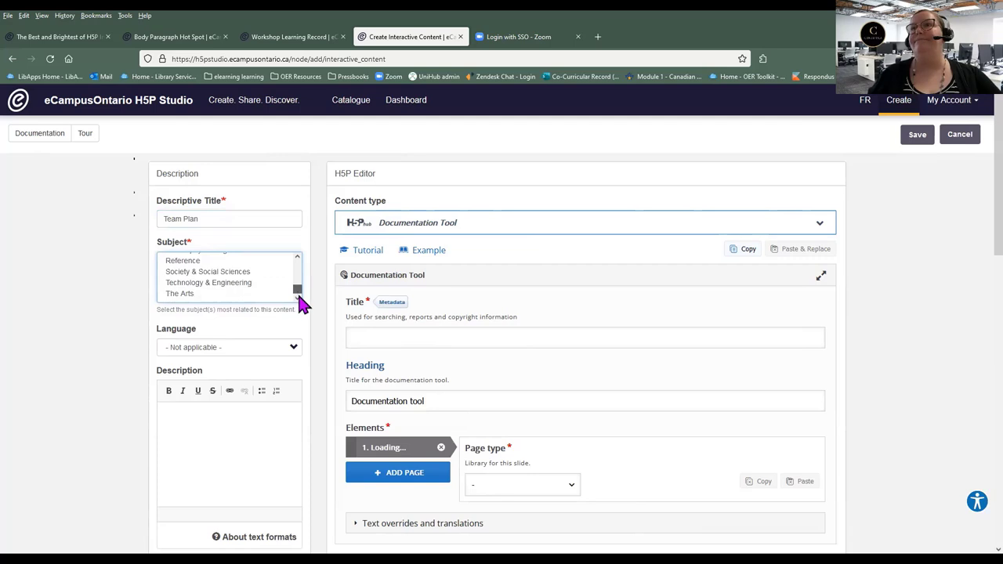
pyautogui.click(182, 283)
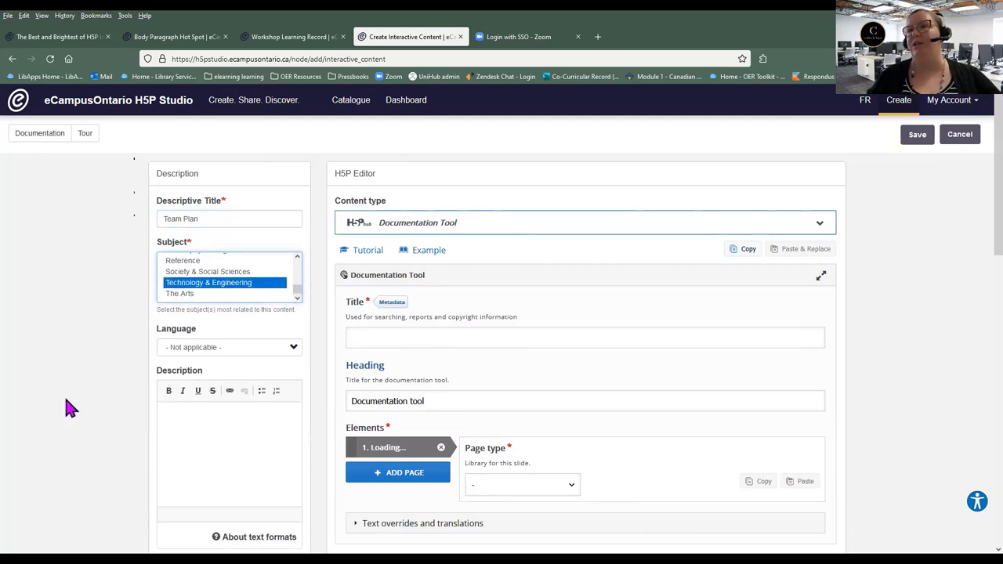
pyautogui.scroll(-2, 45, 369)
pyautogui.click(173, 318)
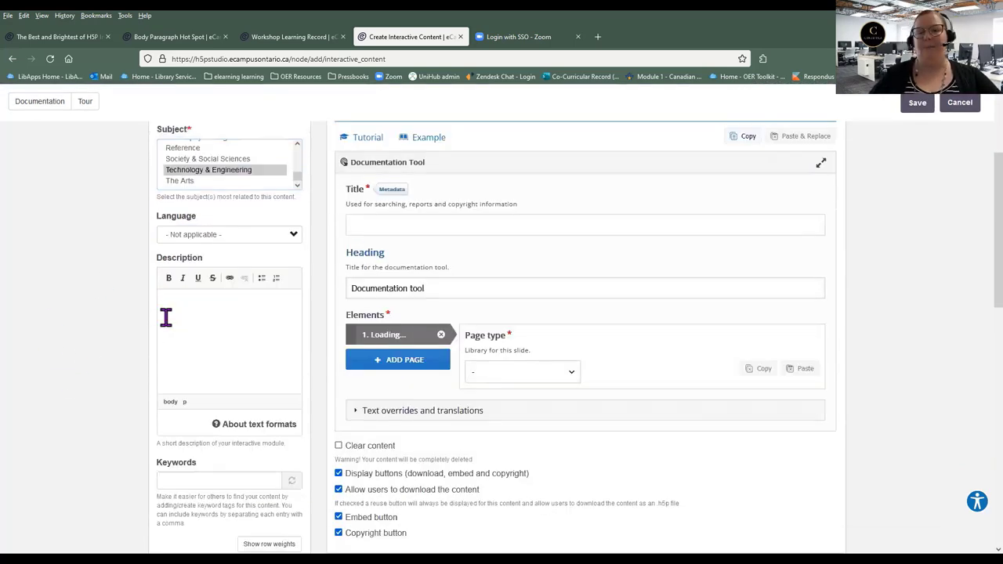
pyautogui.write('Testing the documentation tool')
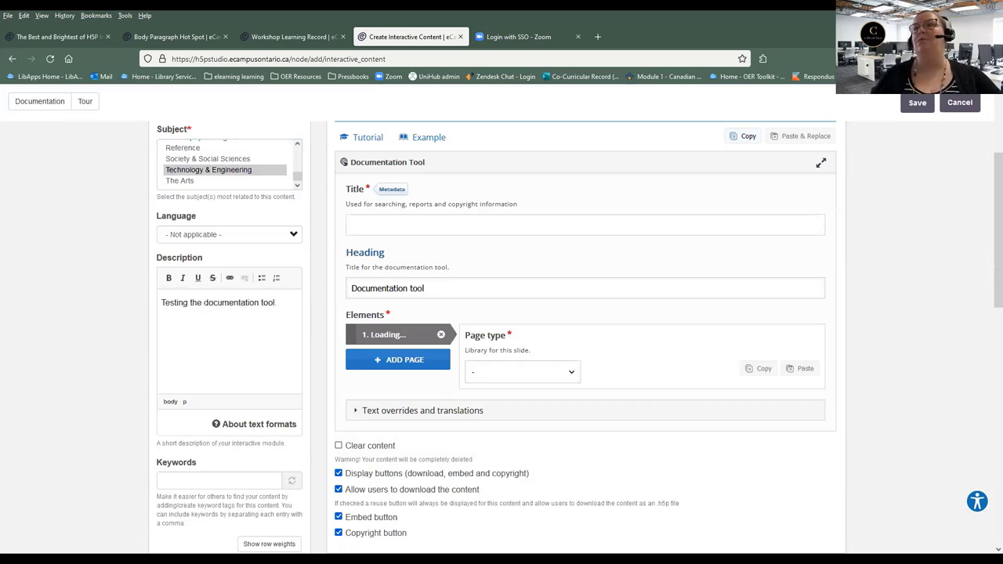
# Look through the keywords, contributors, Ontario Commons license and display options of the content form.
pyautogui.scroll(-3, 48, 428)
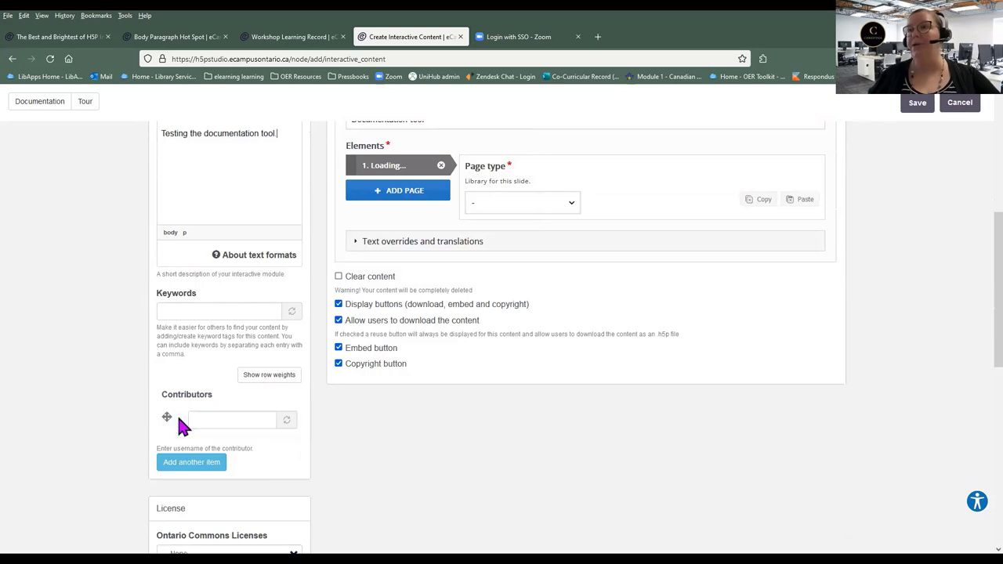
pyautogui.scroll(-3, 217, 441)
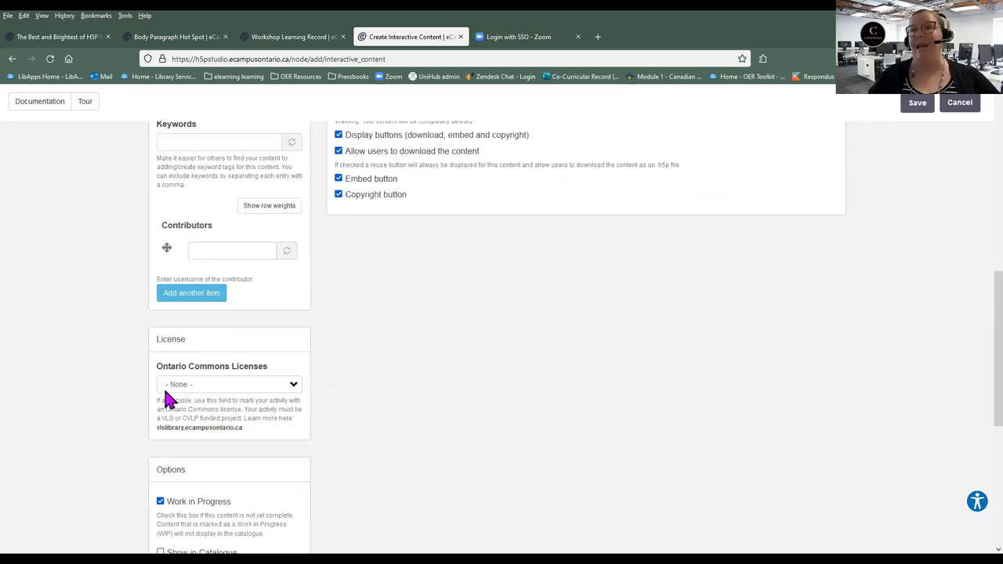
pyautogui.scroll(-3, 168, 399)
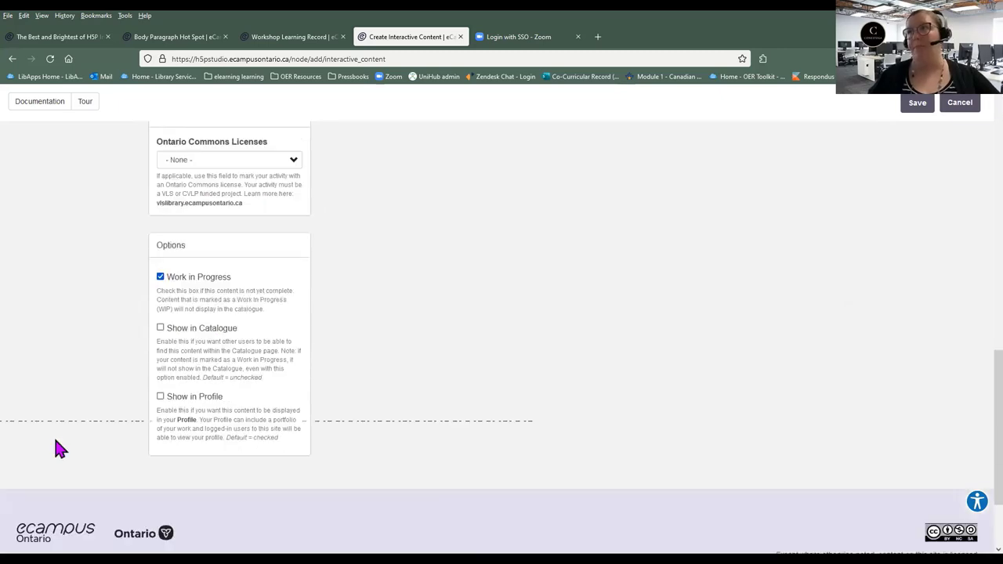
pyautogui.scroll(6, 39, 371)
pyautogui.scroll(3, 525, 329)
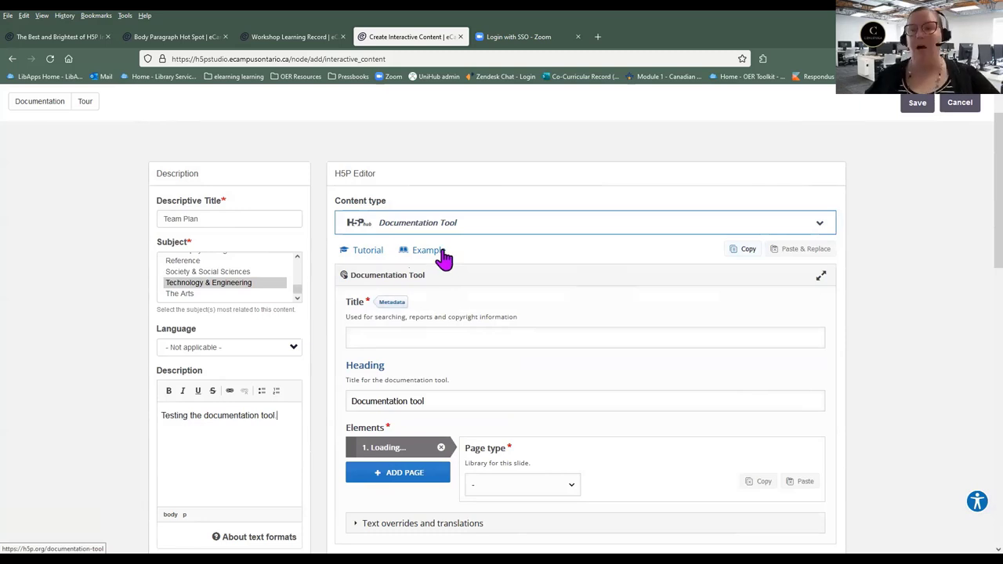
# Open the Documentation Tool's metadata, enter the title "Team Plan" and set the license to Attribution (CC BY).
pyautogui.scroll(-1, 508, 282)
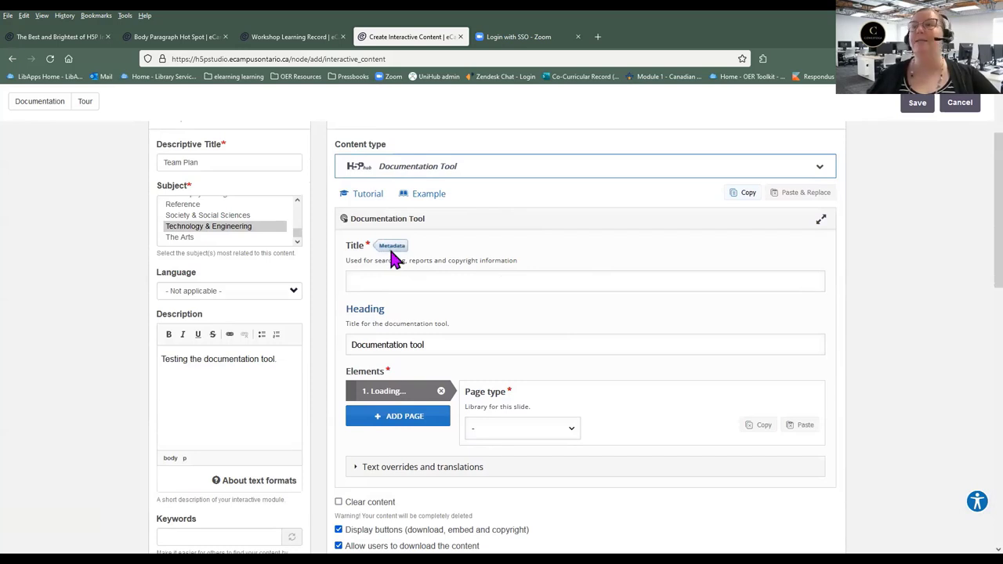
pyautogui.click(391, 250)
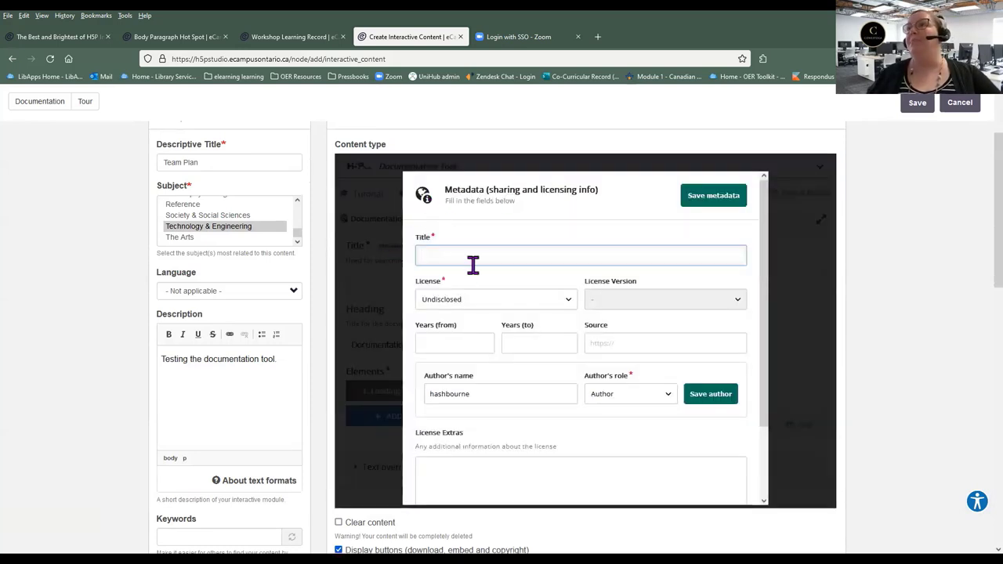
pyautogui.scroll(-2, 472, 264)
pyautogui.scroll(2, 472, 265)
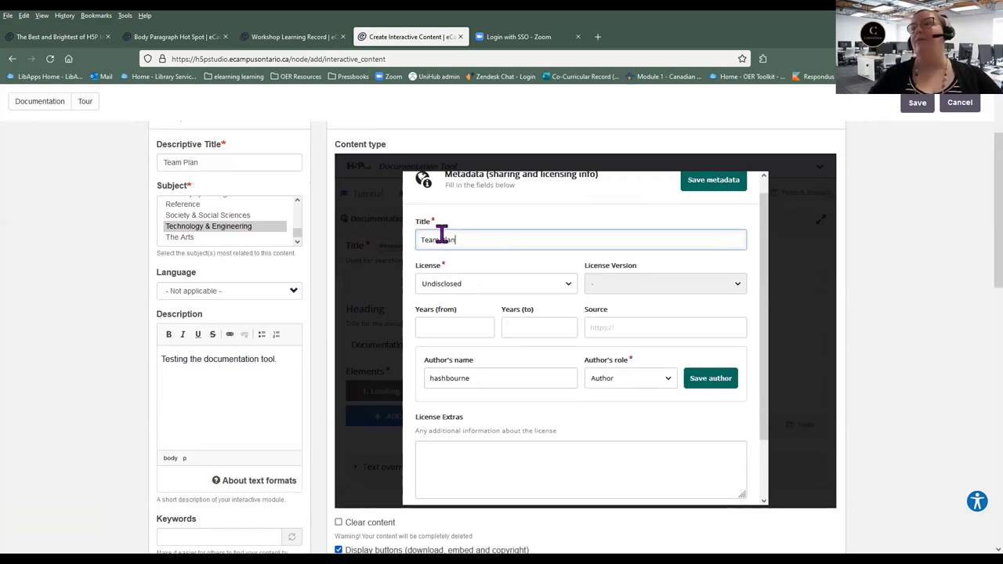
pyautogui.click(469, 285)
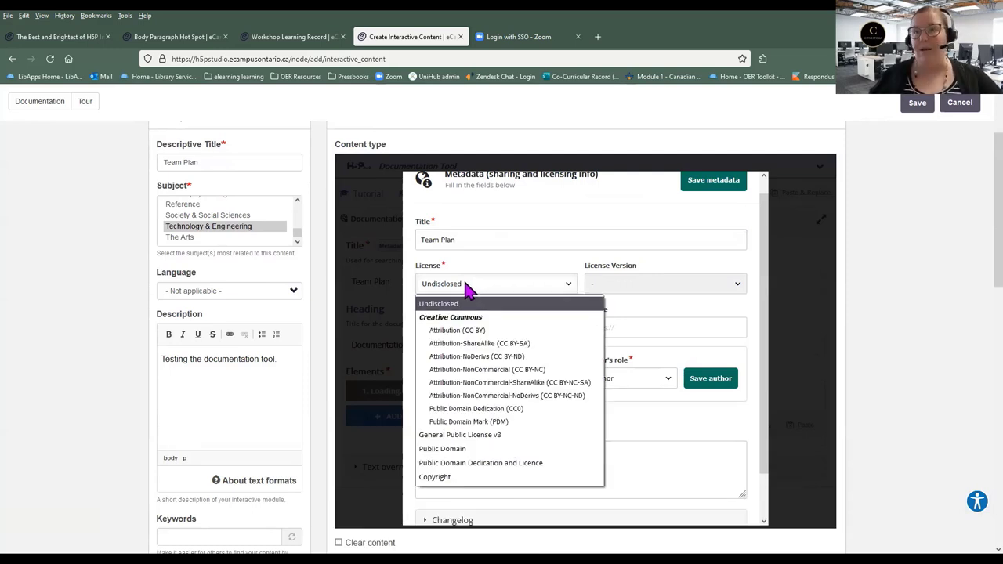
pyautogui.click(490, 333)
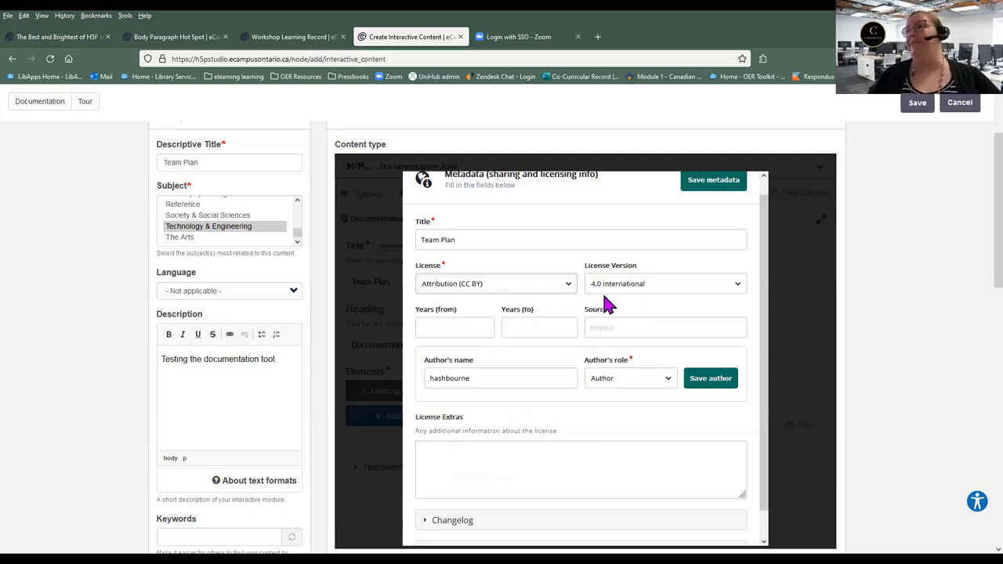
# Set the metadata's end year to 2022 and save the prefilled name with the role Author.
pyautogui.click(547, 329)
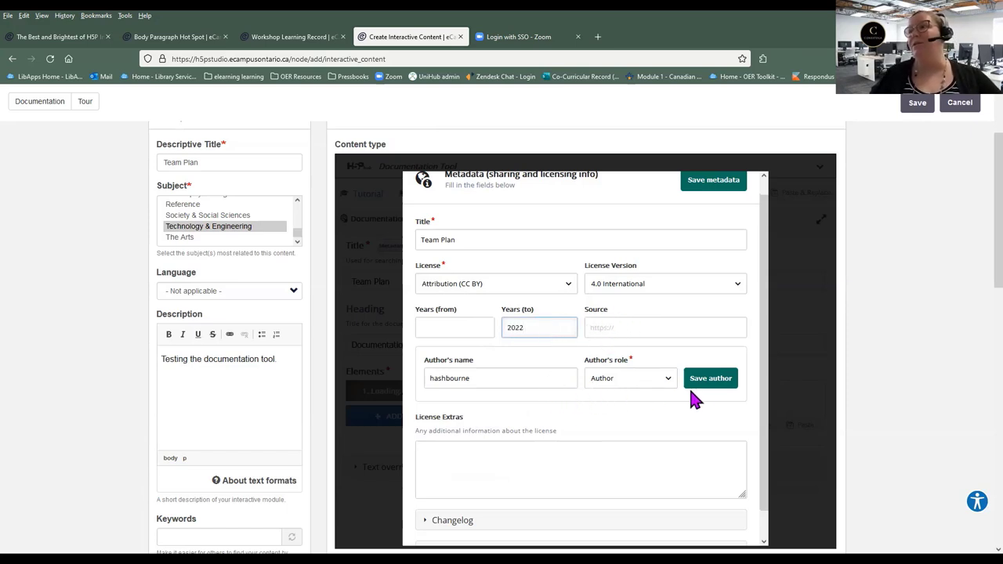
pyautogui.click(630, 380)
pyautogui.click(635, 397)
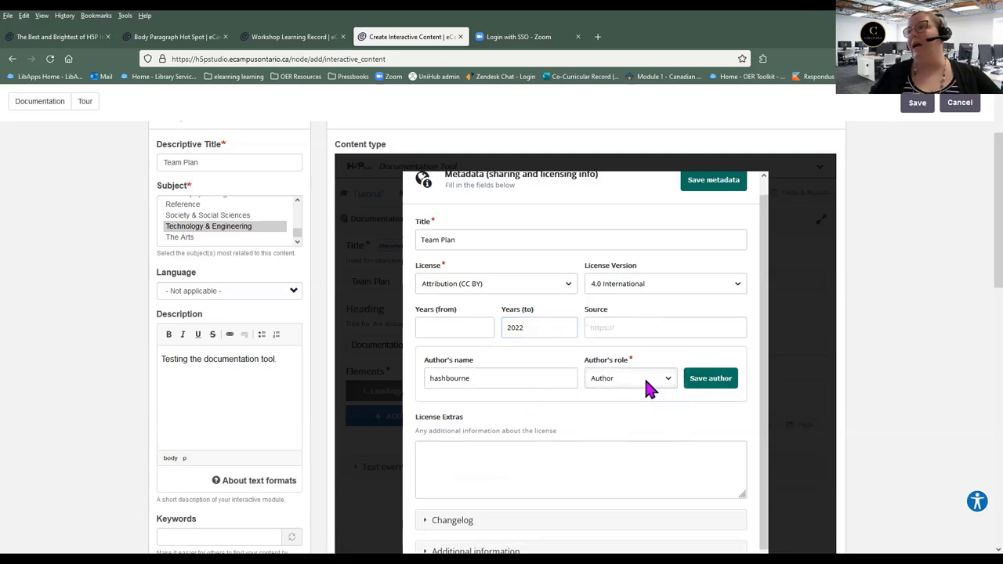
pyautogui.click(703, 392)
# Show the License Extras field and the Changelog section, then save the metadata.
pyautogui.scroll(-3, 526, 404)
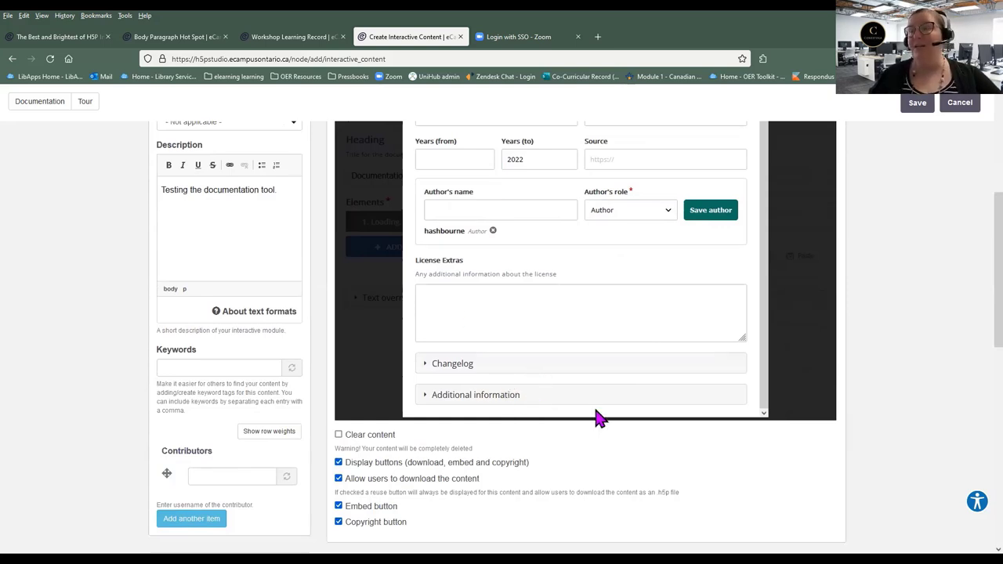
pyautogui.click(452, 302)
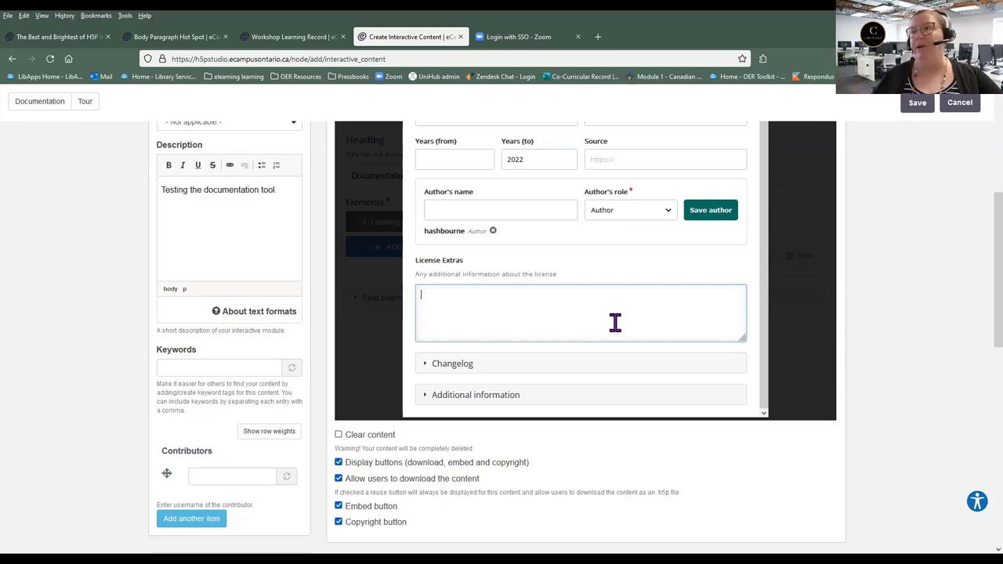
pyautogui.click(458, 366)
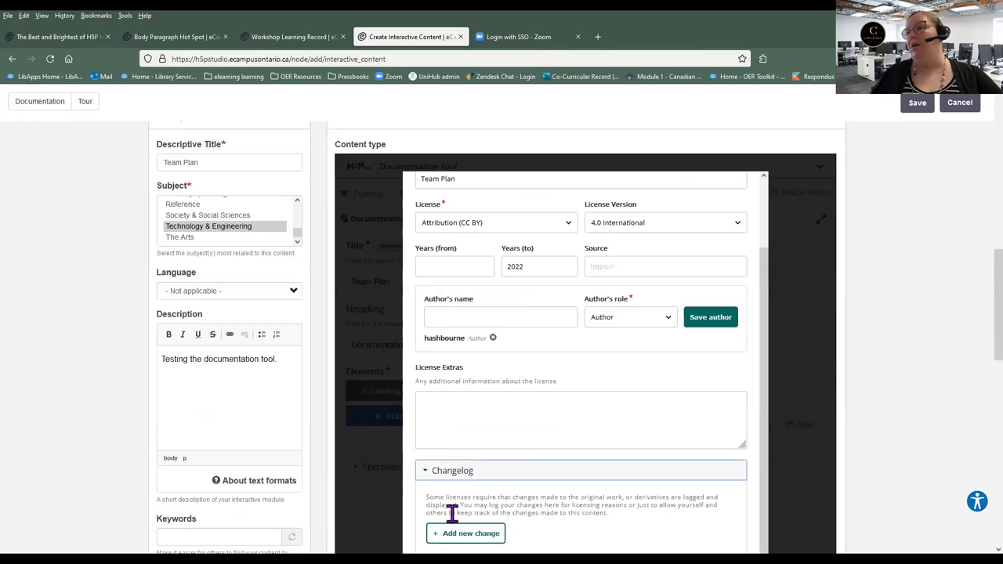
pyautogui.scroll(-3, 453, 517)
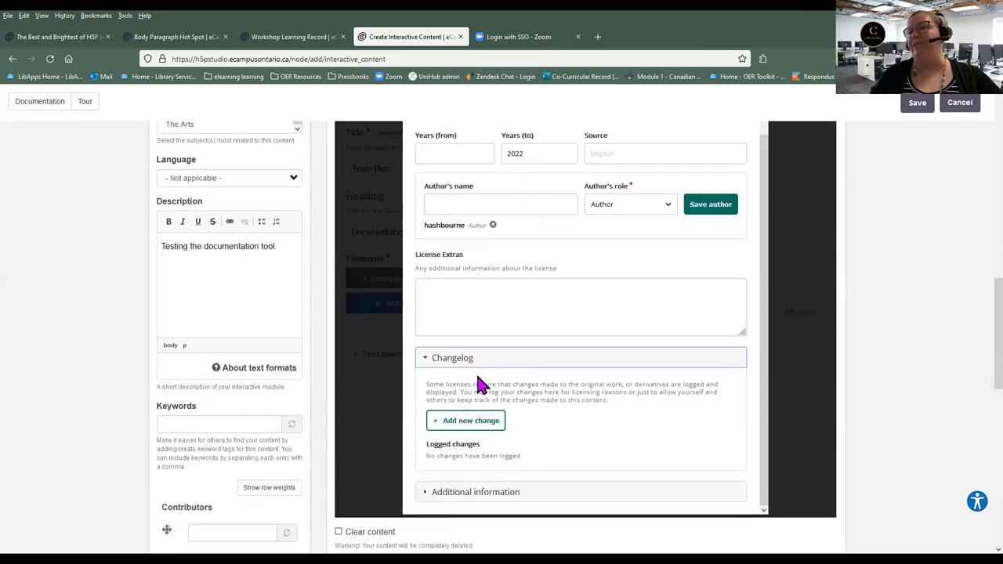
pyautogui.click(433, 366)
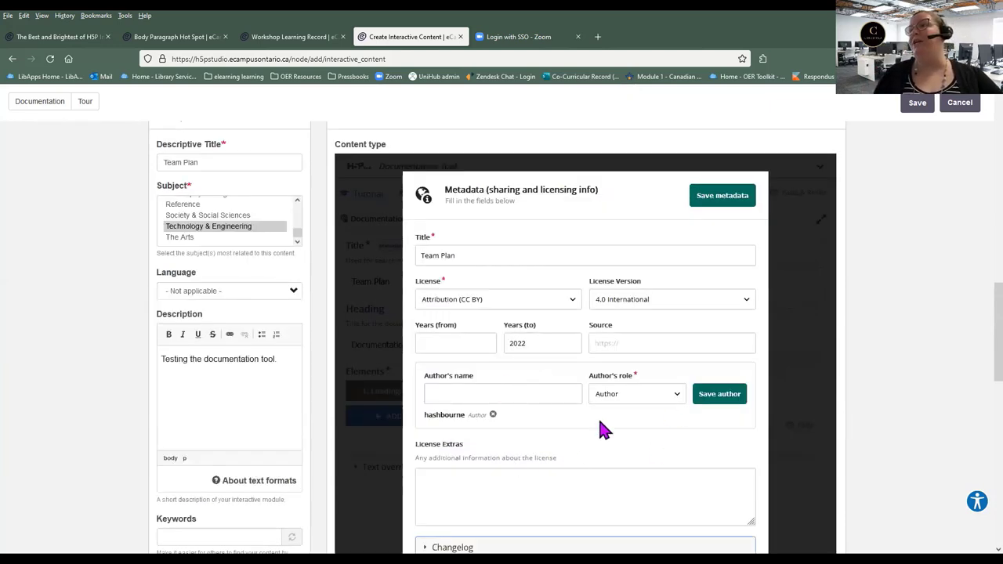
pyautogui.click(736, 201)
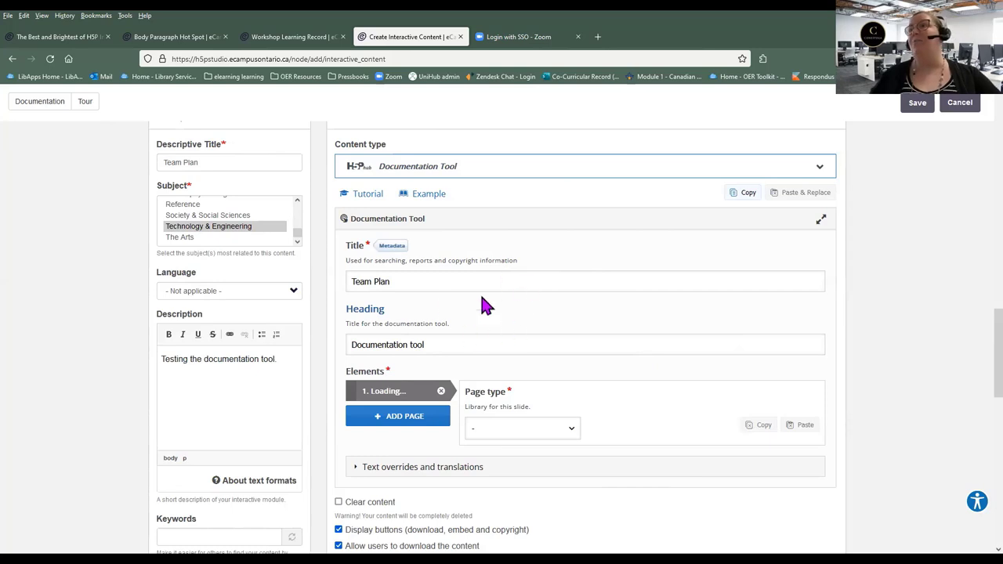
# Highlight the default text in the Documentation Tool's Heading field without editing it.
pyautogui.scroll(-1, 442, 306)
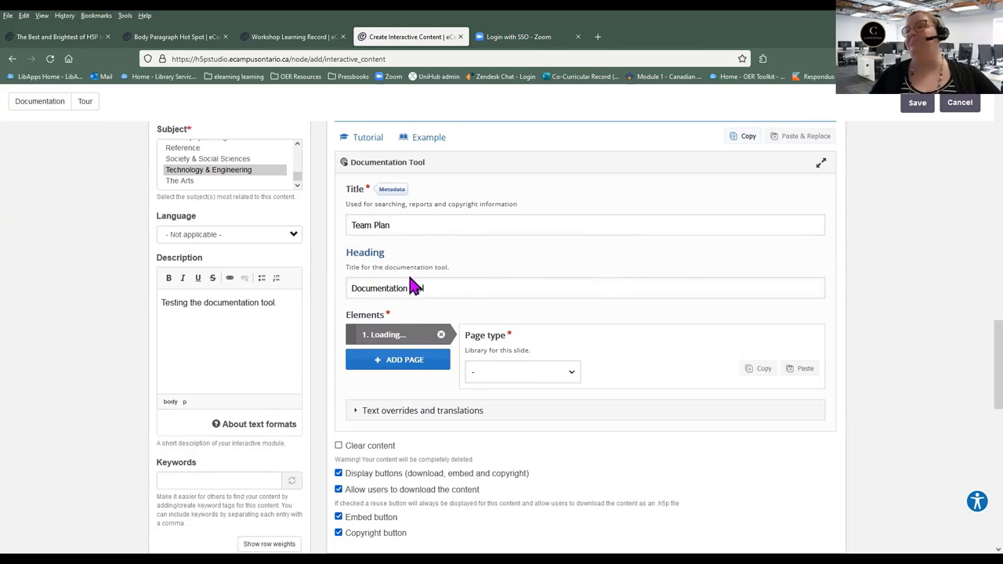
pyautogui.moveTo(434, 287); pyautogui.dragTo(324, 287)
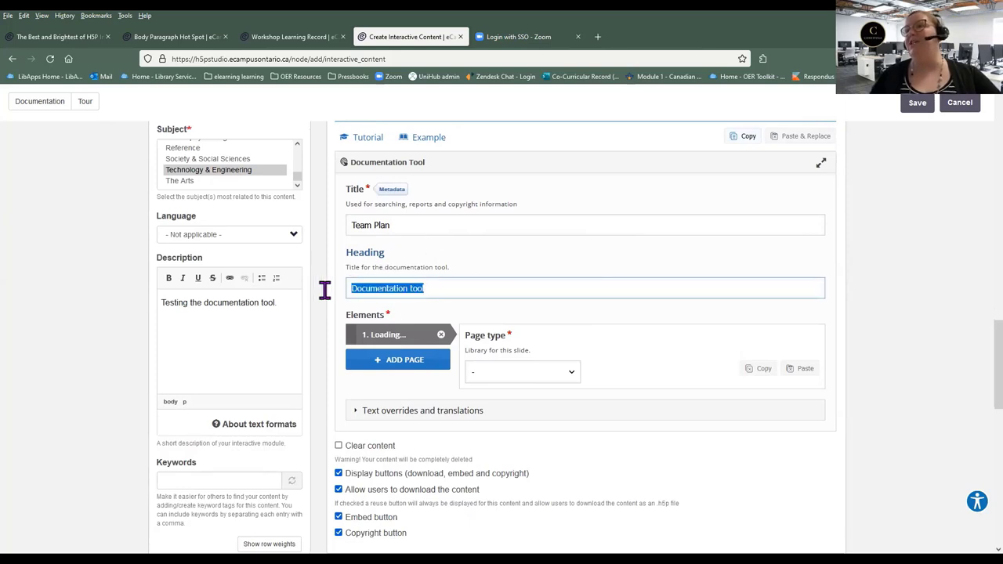
pyautogui.click(511, 268)
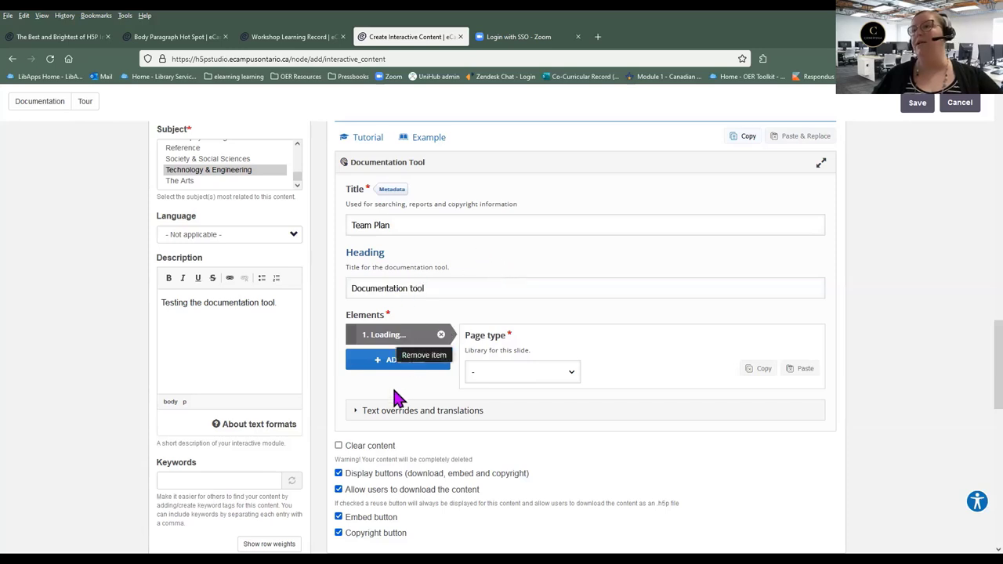
# Review the page types available for the first page and set it to Standard page.
pyautogui.scroll(-2, 354, 385)
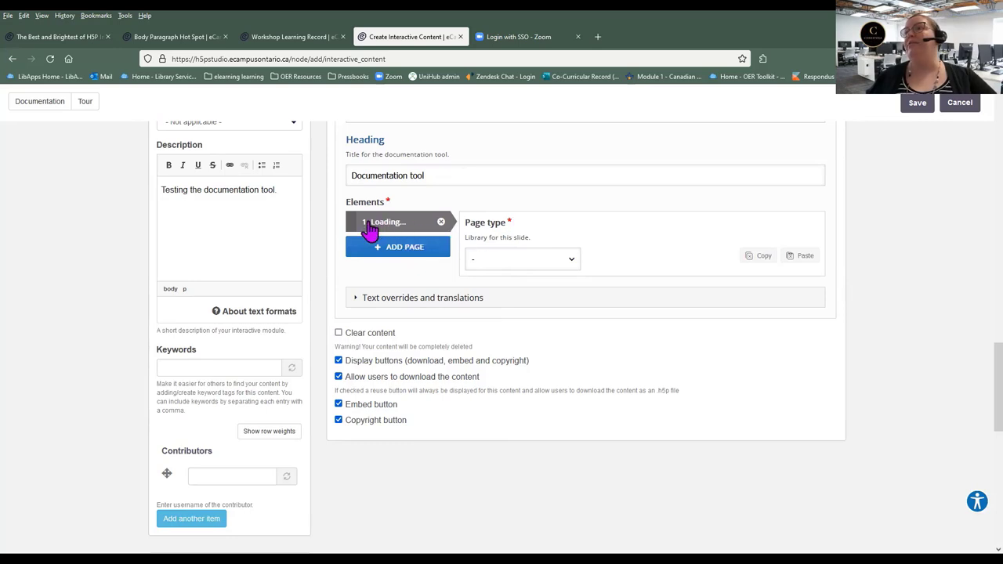
pyautogui.click(494, 262)
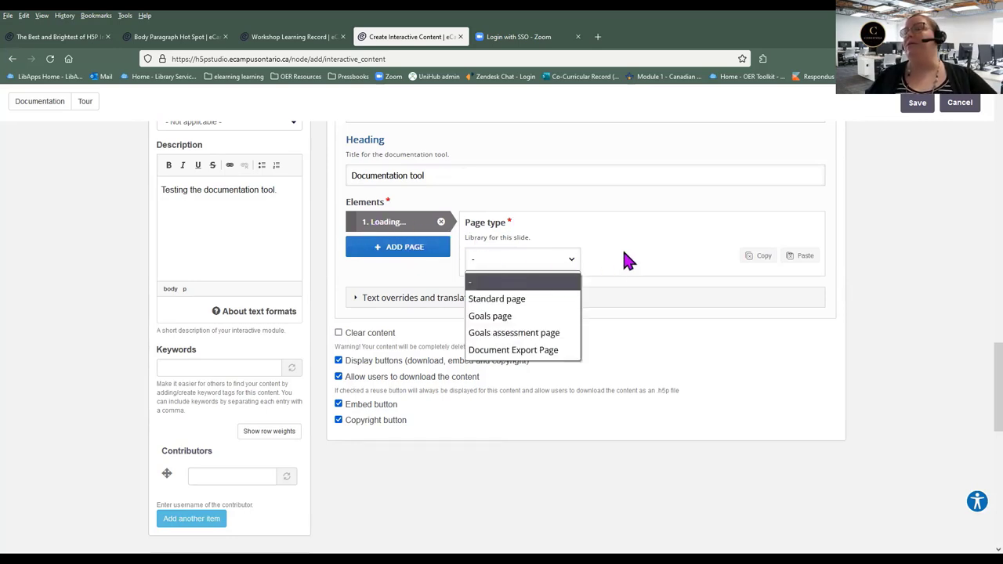
pyautogui.scroll(-1, 620, 255)
pyautogui.click(523, 208)
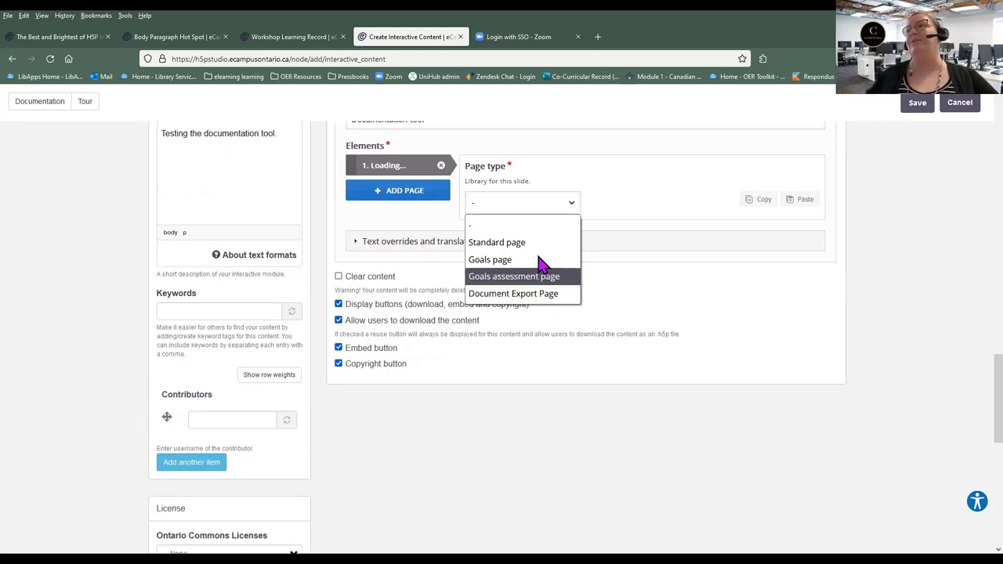
pyautogui.click(486, 250)
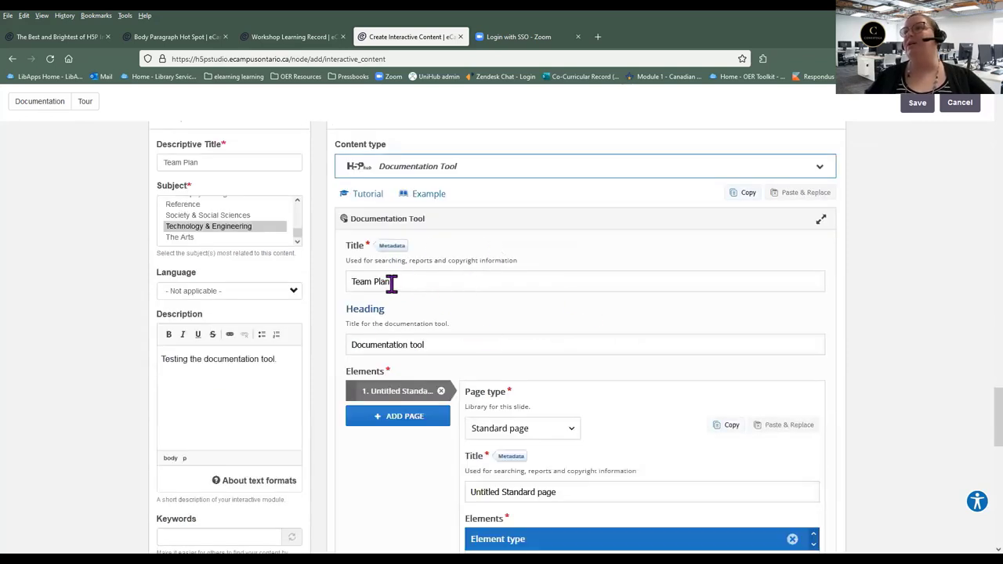
# Change the first page's type to Goals page, confirm the content type change and look through its fields.
pyautogui.scroll(-3, 384, 290)
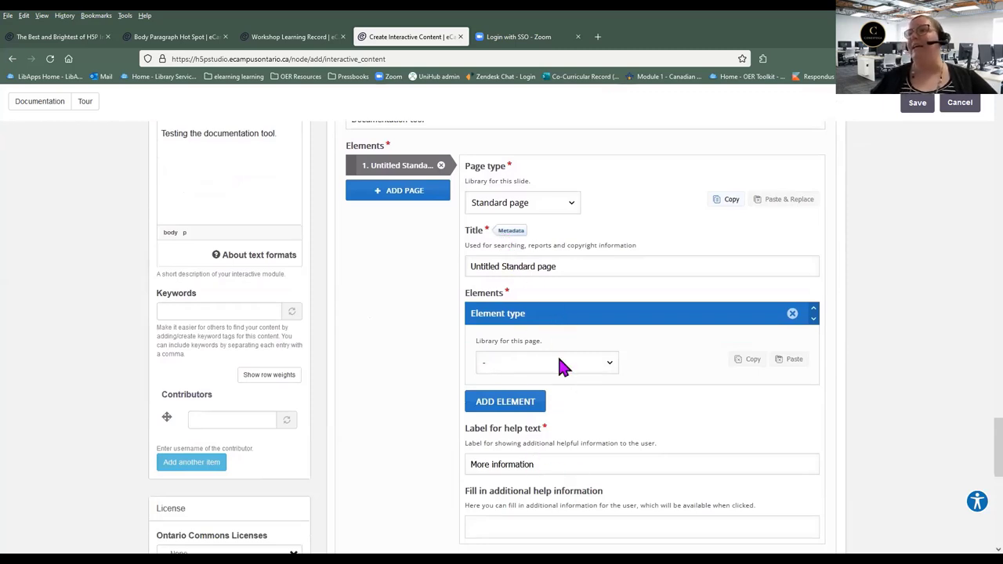
pyautogui.click(523, 210)
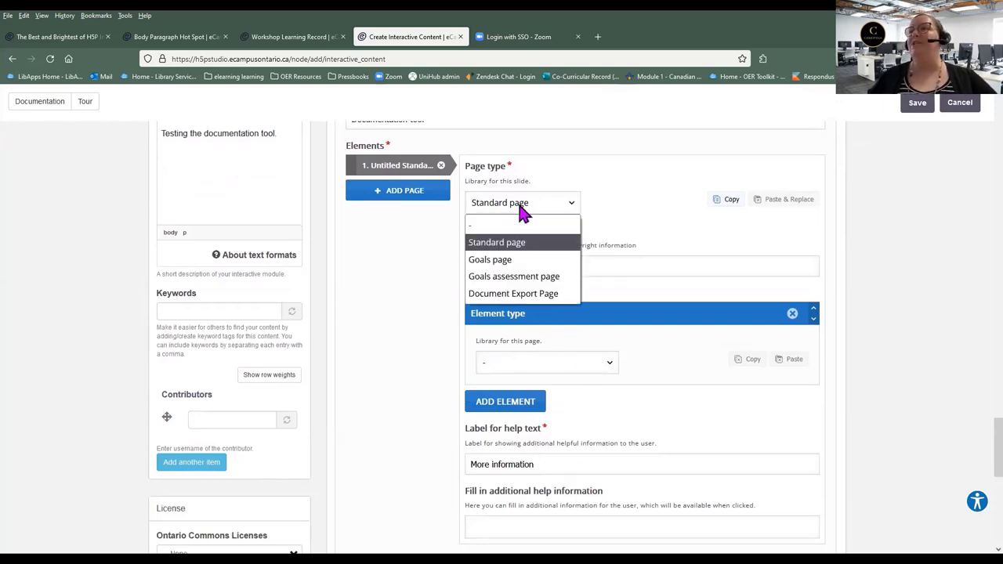
pyautogui.click(511, 259)
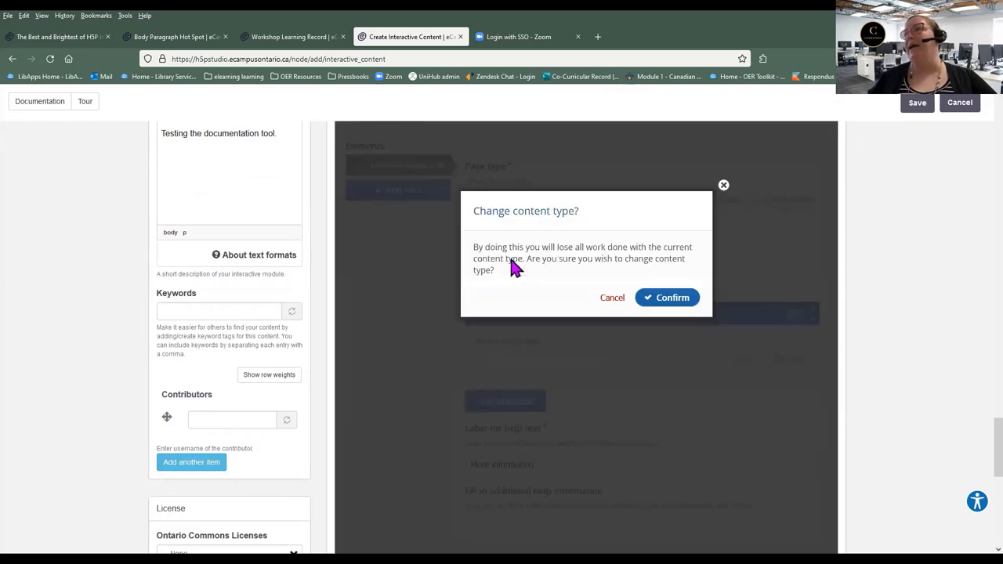
pyautogui.click(660, 302)
pyautogui.scroll(-5, 607, 364)
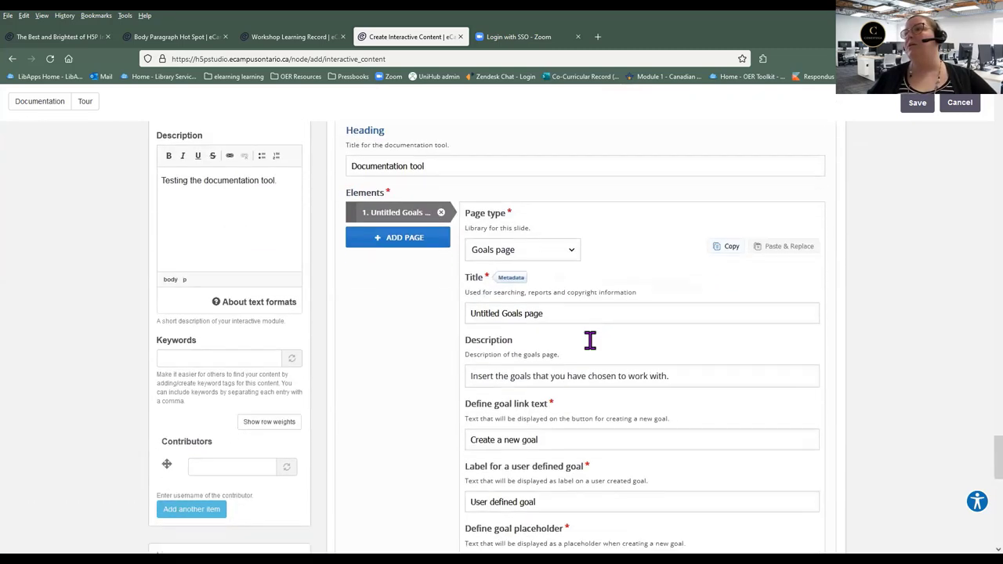
pyautogui.scroll(1, 590, 339)
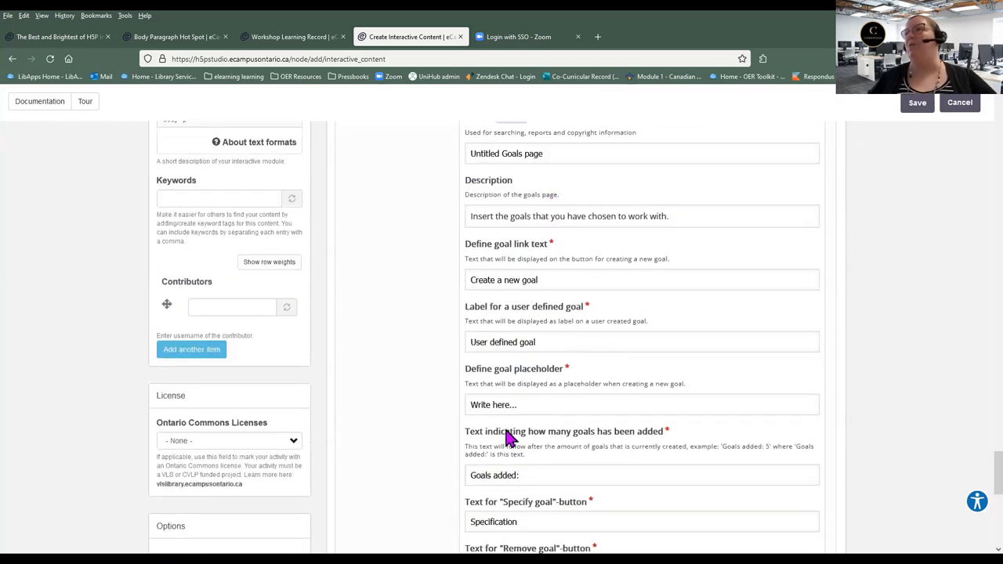
pyautogui.scroll(-2, 512, 439)
pyautogui.scroll(-2, 525, 458)
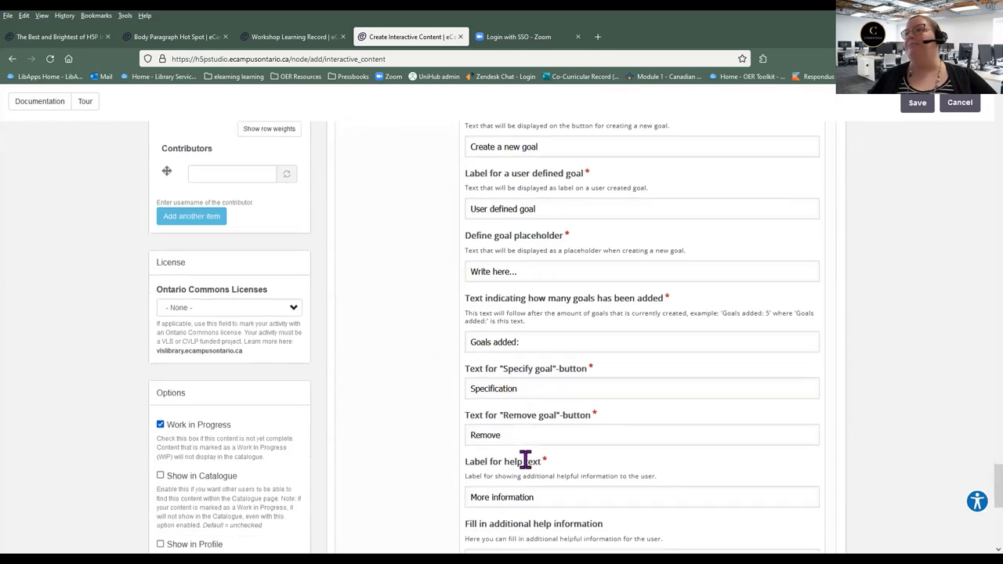
pyautogui.scroll(4, 527, 453)
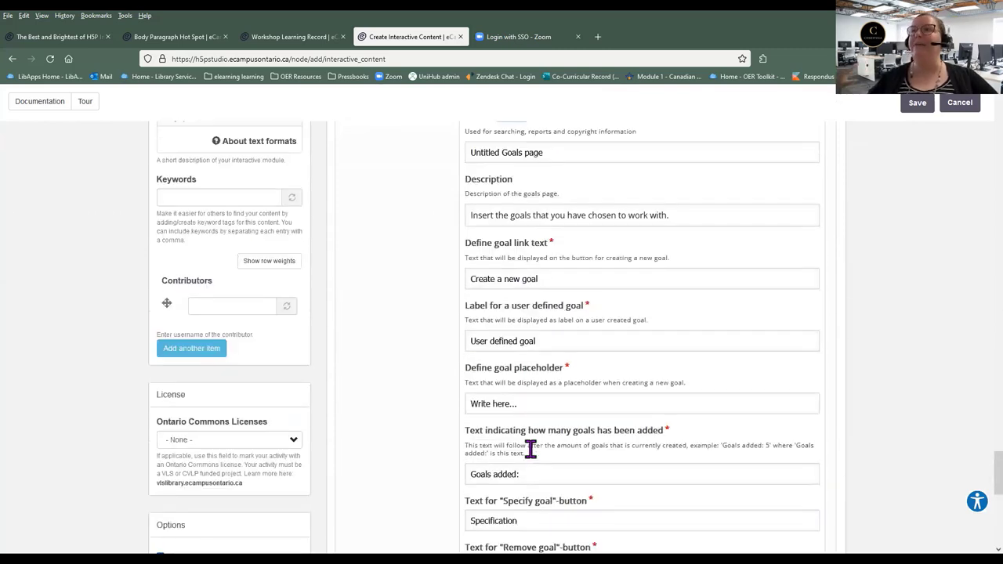
pyautogui.scroll(2, 630, 349)
pyautogui.scroll(1, 622, 339)
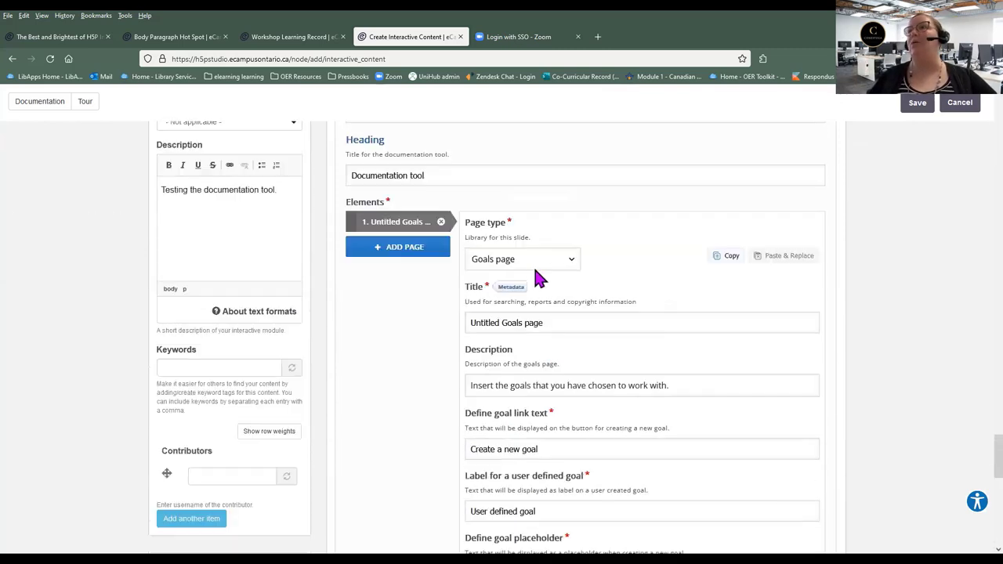
# Change the first page's type back to Standard page and confirm the content type change.
pyautogui.click(533, 264)
pyautogui.click(496, 298)
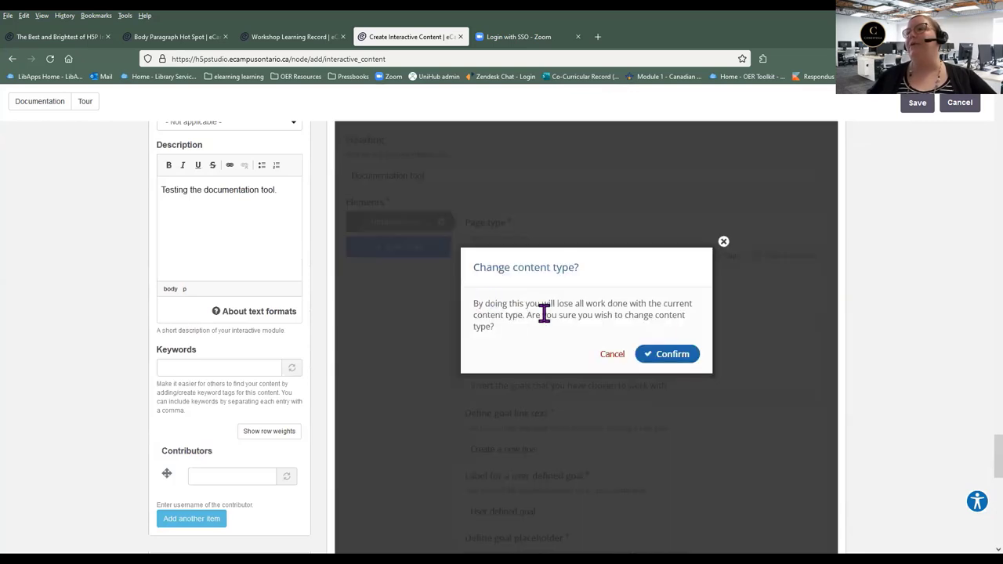
pyautogui.click(668, 356)
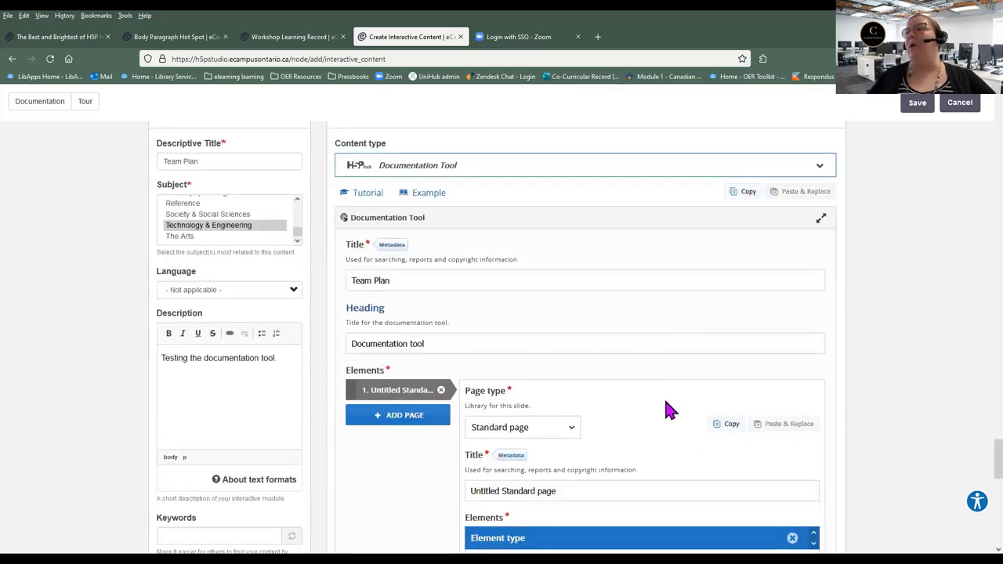
# Replace the standard page's default title with "Group Members".
pyautogui.scroll(-1, 664, 397)
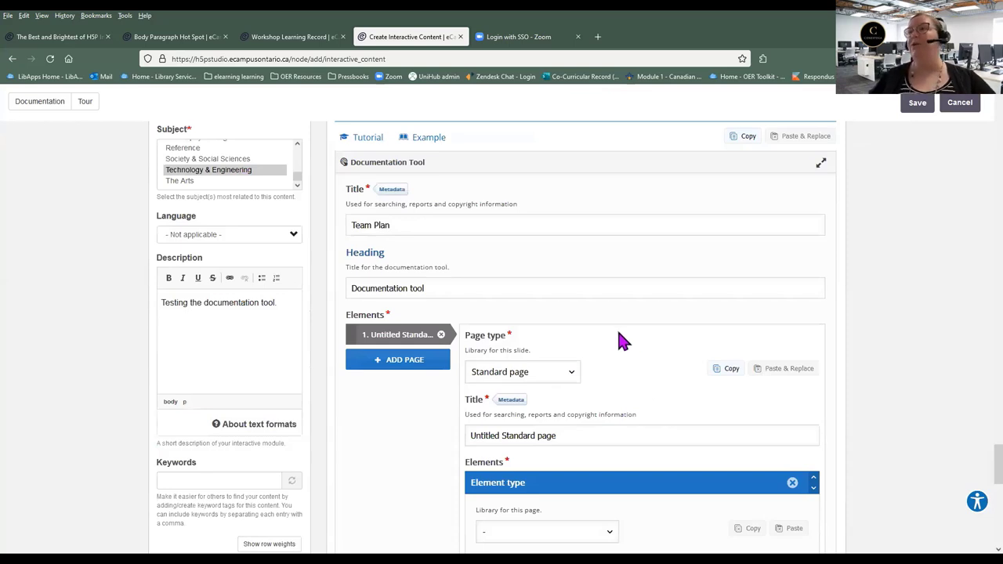
pyautogui.scroll(-2, 623, 341)
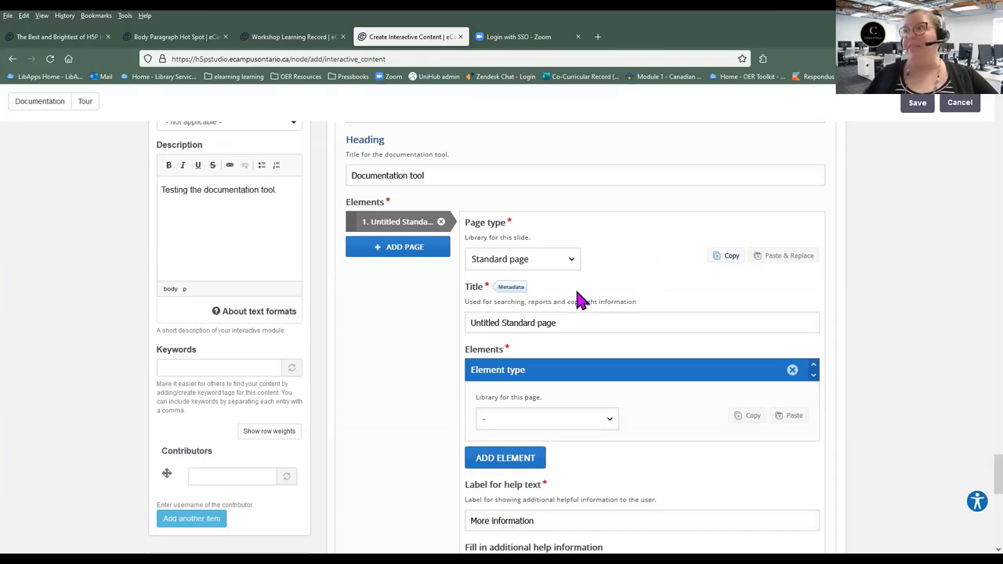
pyautogui.tripleClick(553, 322)
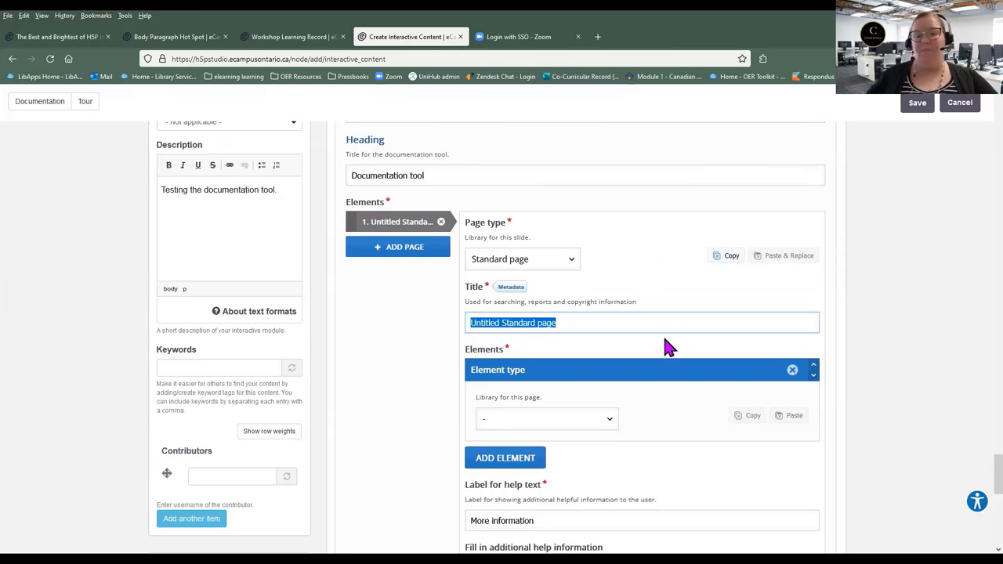
pyautogui.write('P')
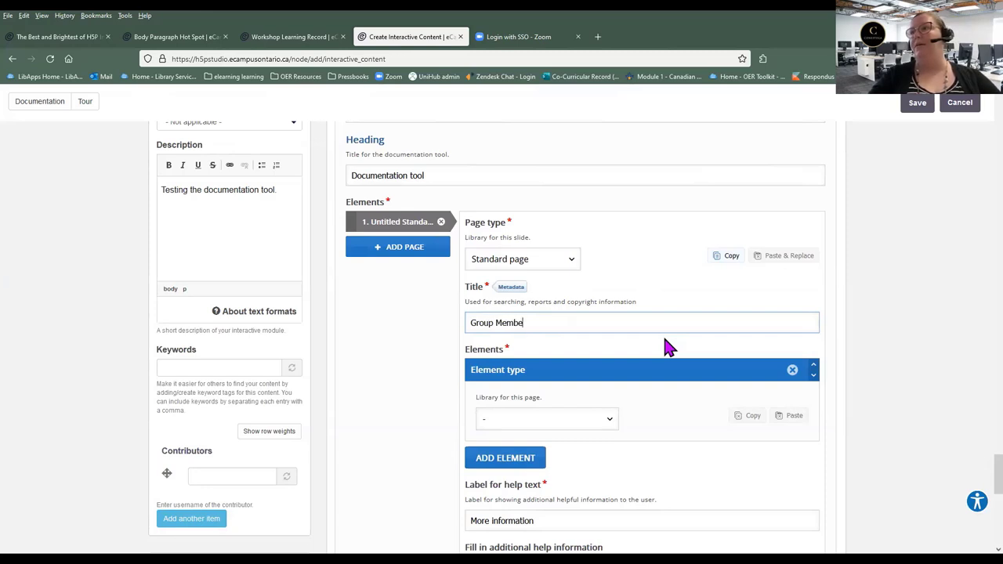
# Set the Group Members page's first element to the Text type.
pyautogui.scroll(-1, 611, 274)
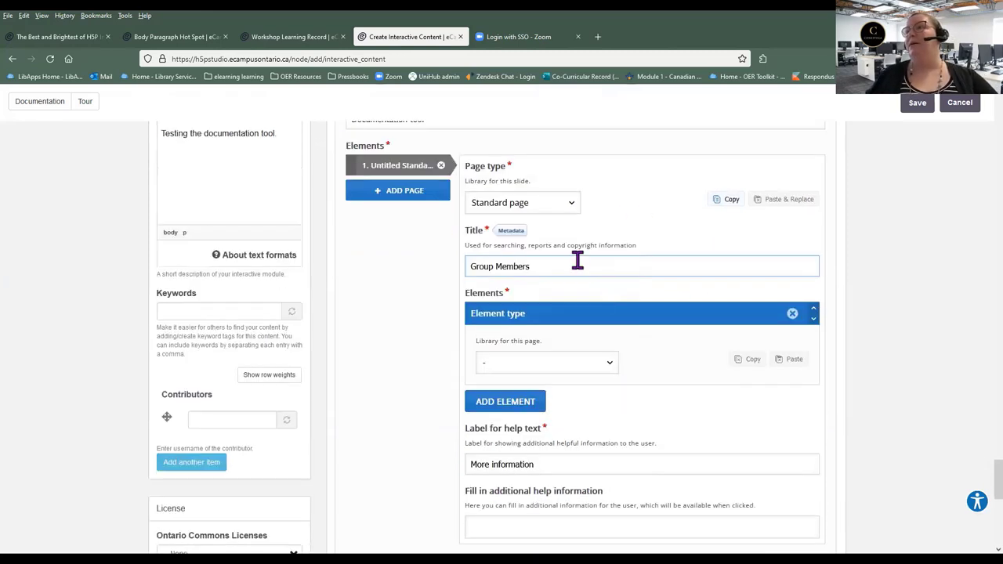
pyautogui.click(522, 367)
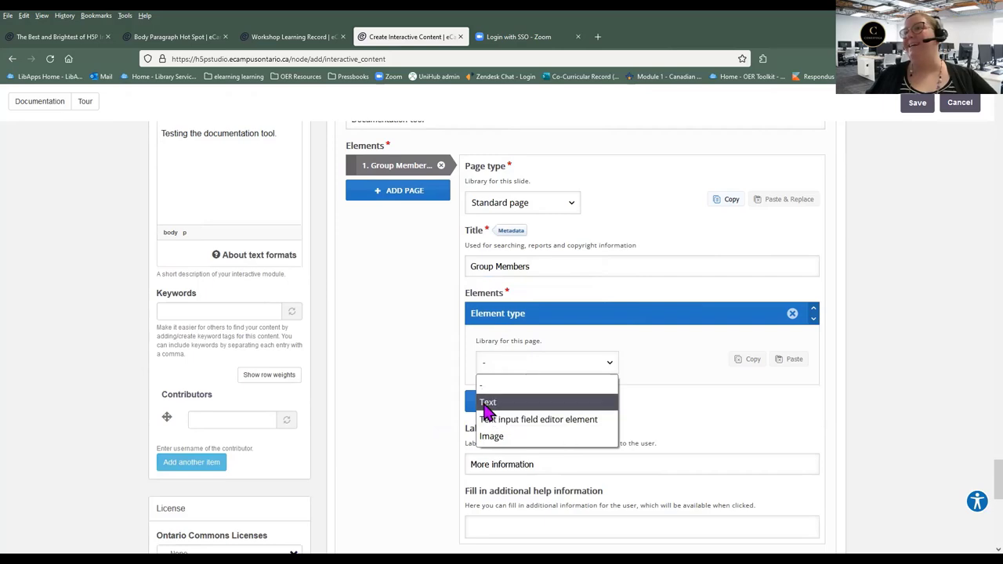
pyautogui.scroll(3, 529, 337)
pyautogui.scroll(-4, 517, 366)
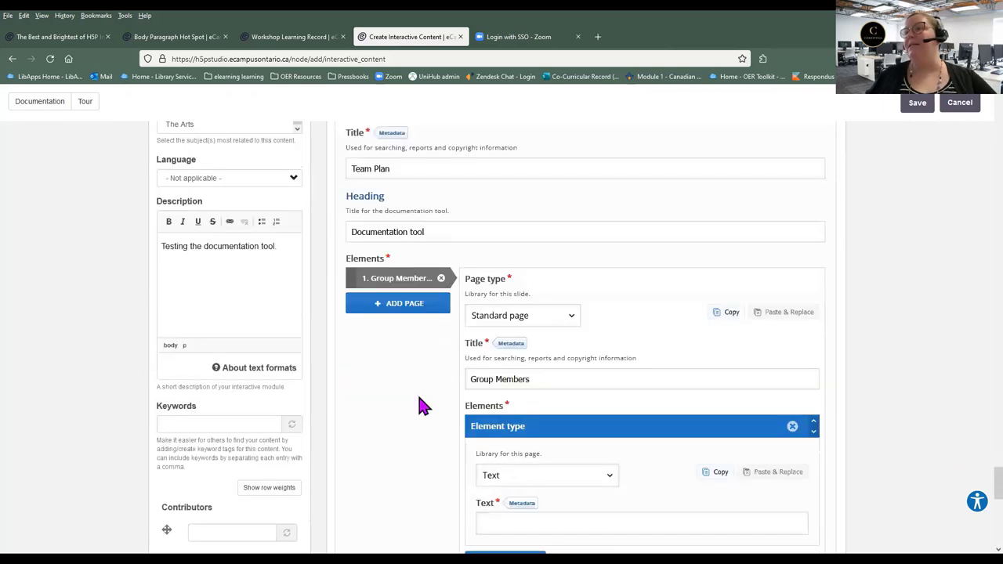
# Show the help information field and enter "List your group members here." in the Text element.
pyautogui.scroll(-1, 407, 401)
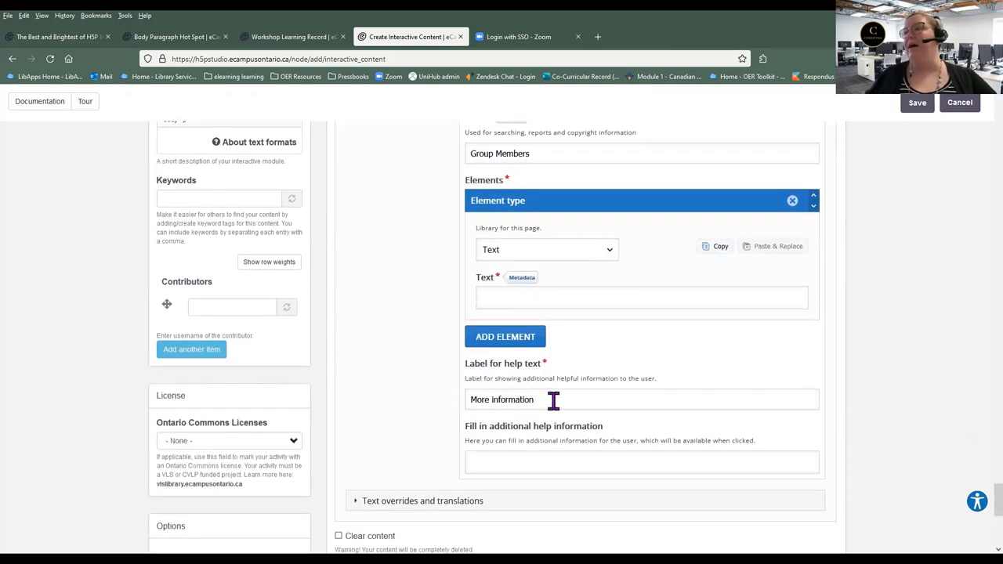
pyautogui.click(498, 464)
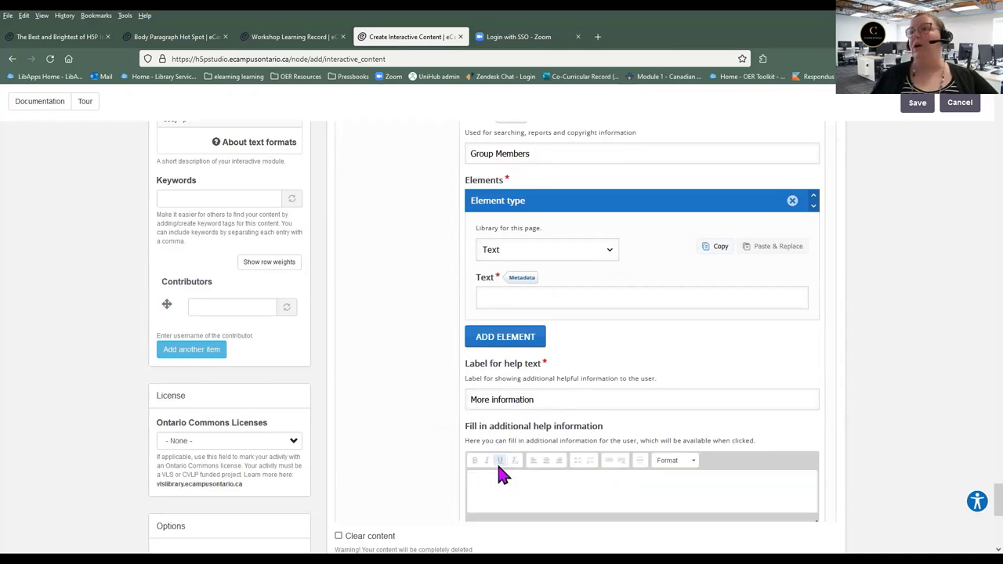
pyautogui.click(520, 299)
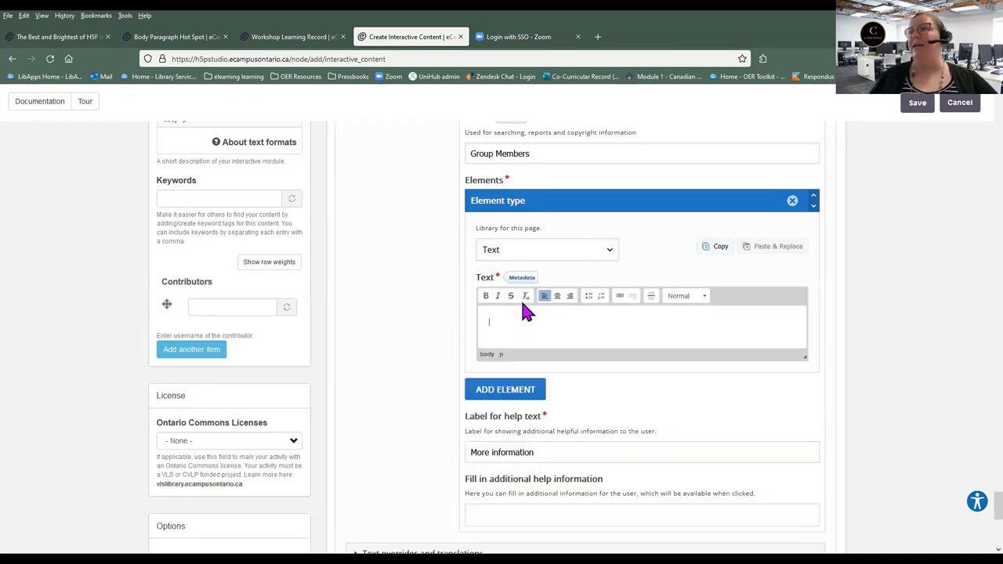
pyautogui.write('List your')
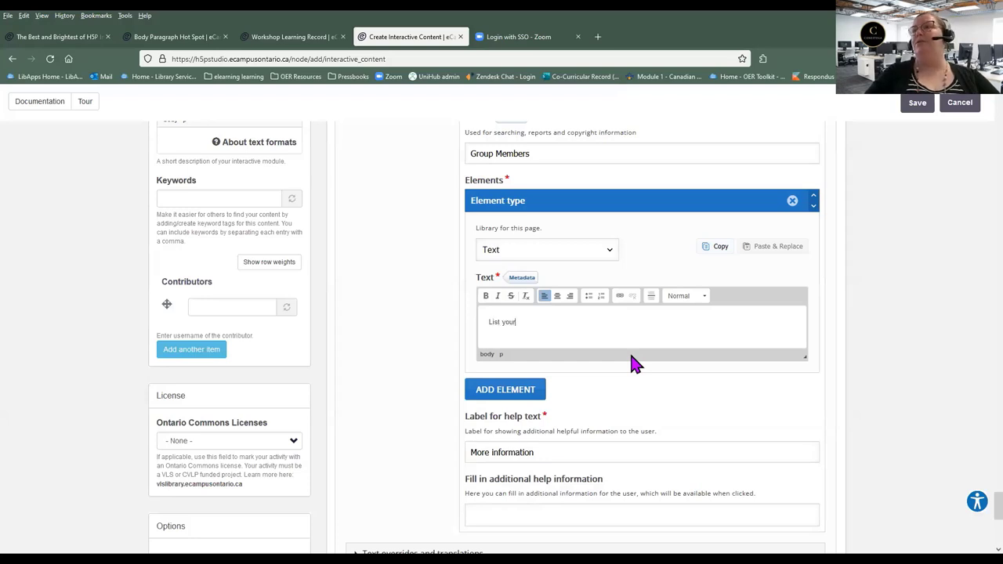
pyautogui.write(' group members here')
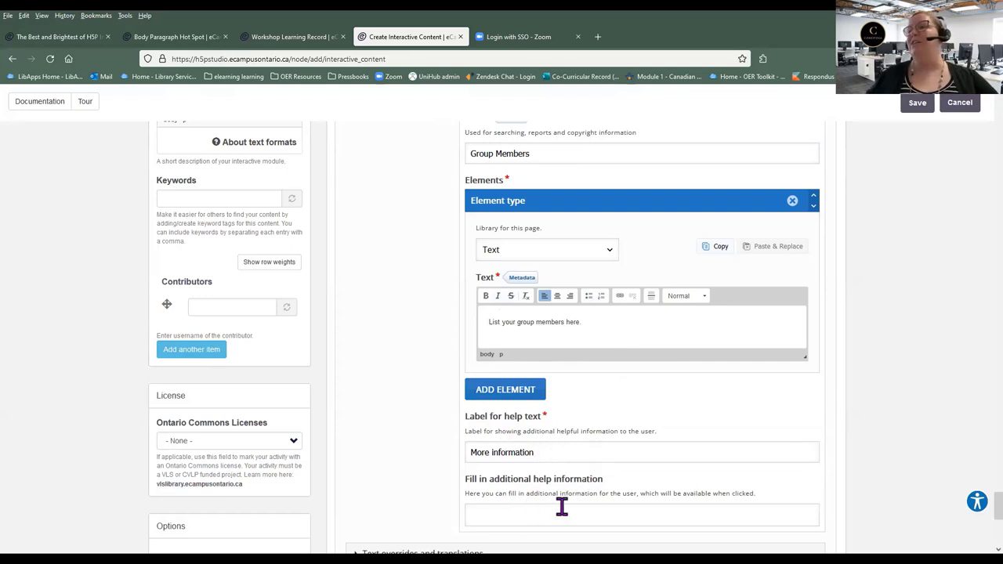
# Review the finished Group Members page and add a second page to the Documentation Tool.
pyautogui.scroll(5, 597, 434)
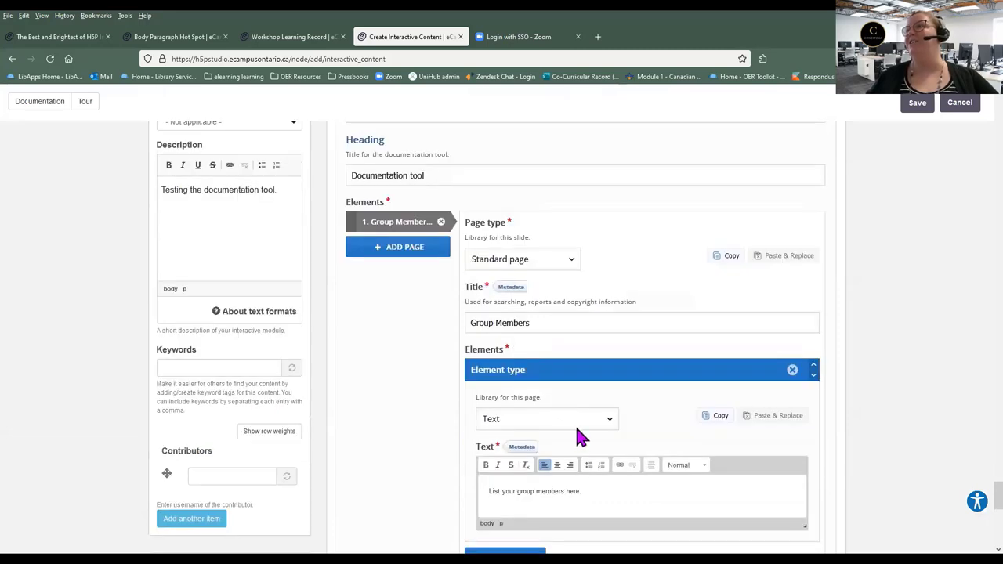
pyautogui.scroll(-5, 581, 444)
pyautogui.scroll(-4, 578, 441)
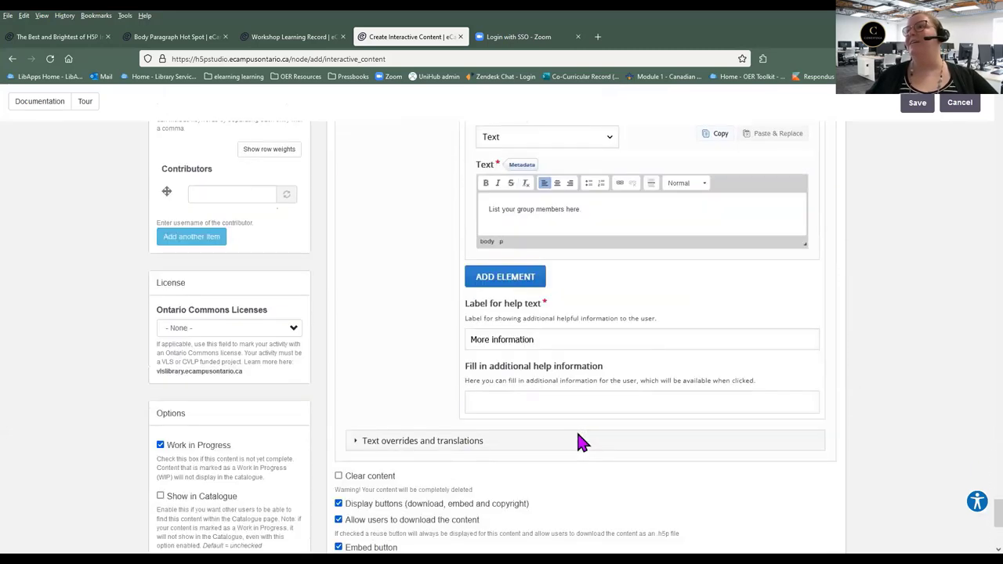
pyautogui.scroll(8, 578, 441)
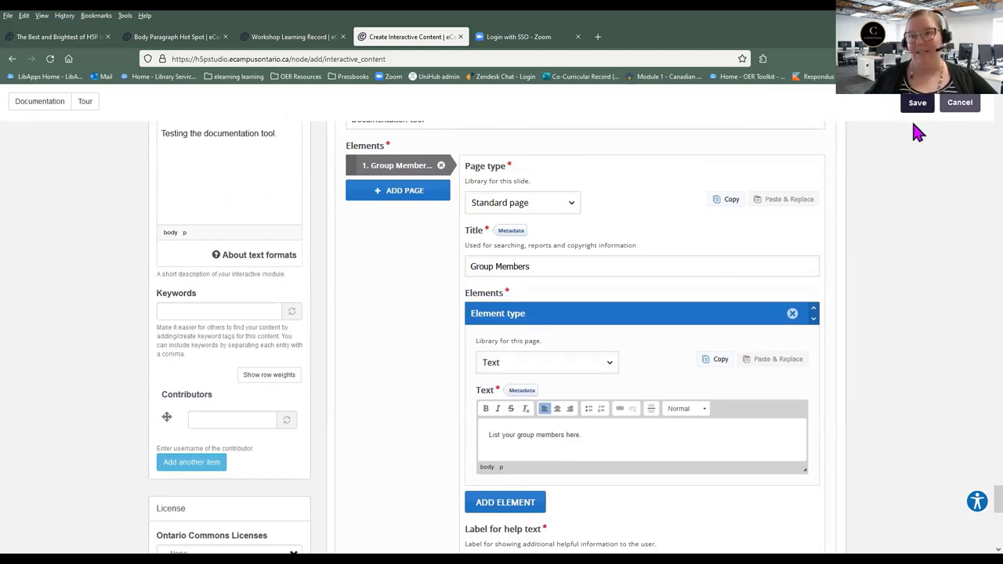
pyautogui.click(374, 194)
pyautogui.scroll(3, 531, 341)
pyautogui.scroll(-3, 477, 330)
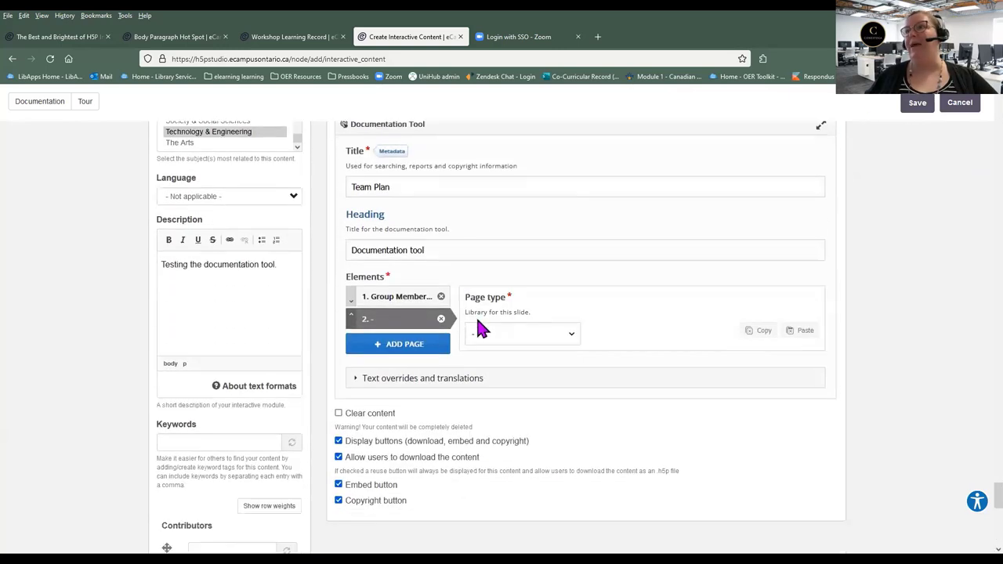
# Return to the Group Members page and view its Text element.
pyautogui.click(403, 288)
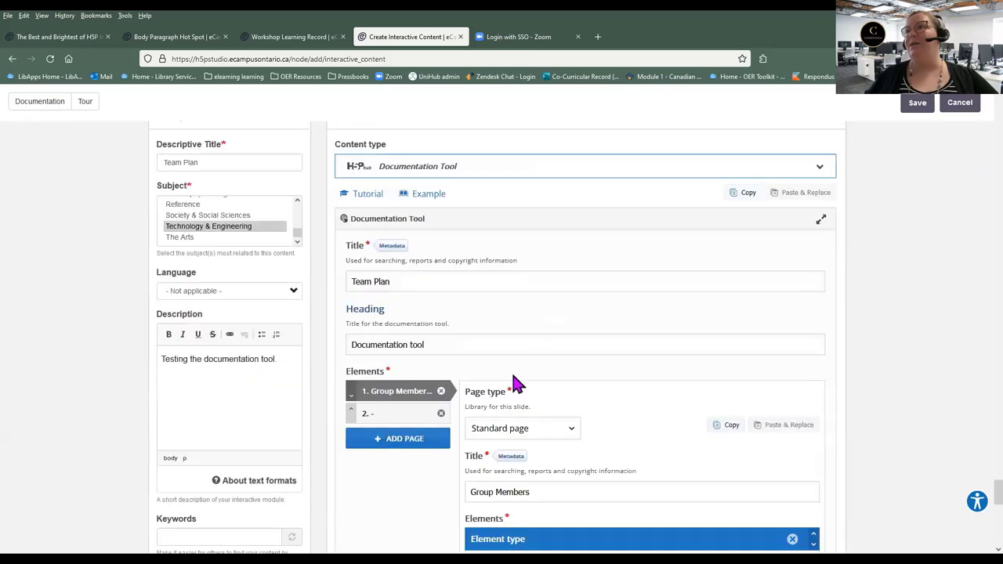
pyautogui.scroll(-3, 518, 377)
pyautogui.scroll(-3, 416, 384)
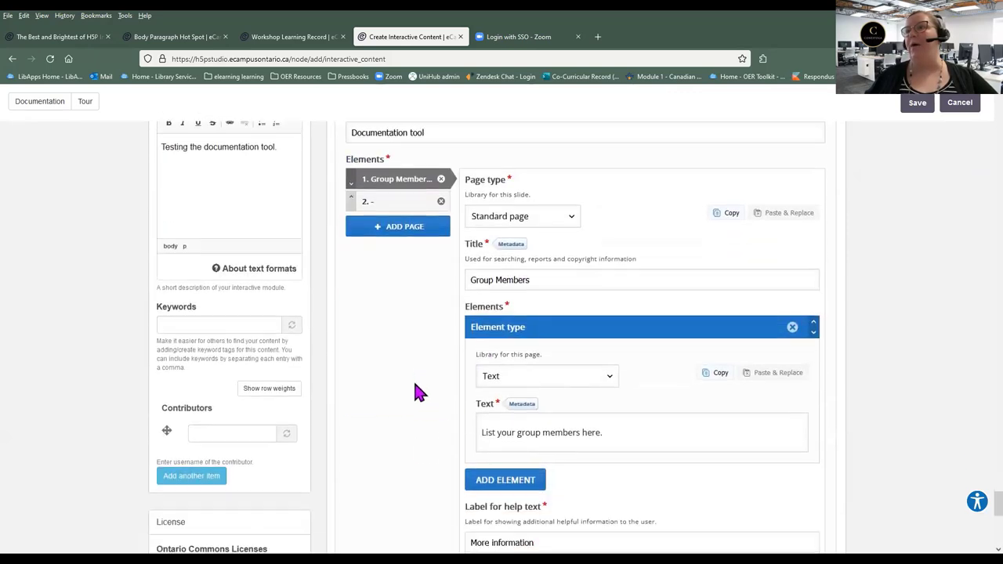
# Review the page type options available for the Group Members page, keeping it as a Standard page.
pyautogui.scroll(6, 615, 334)
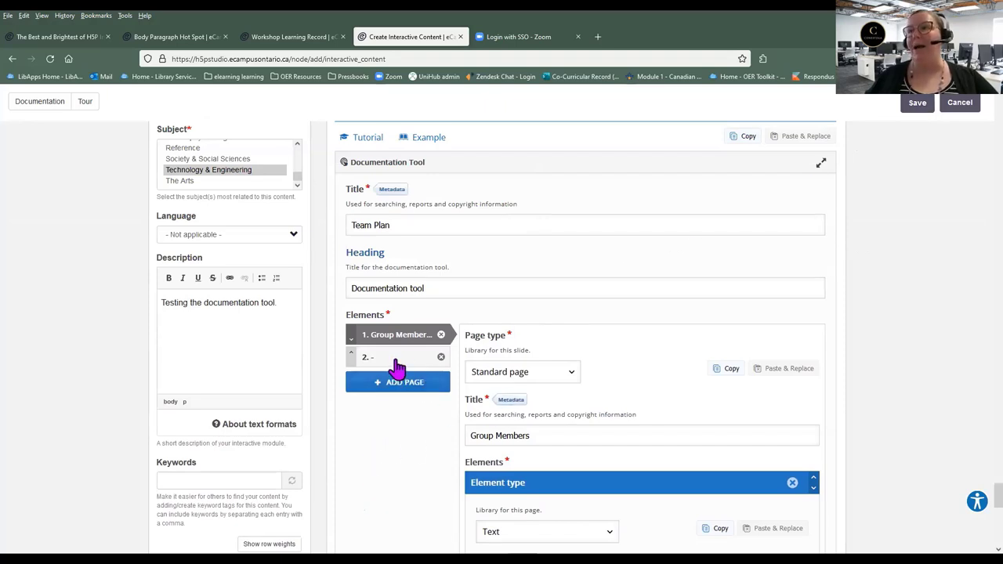
pyautogui.click(502, 375)
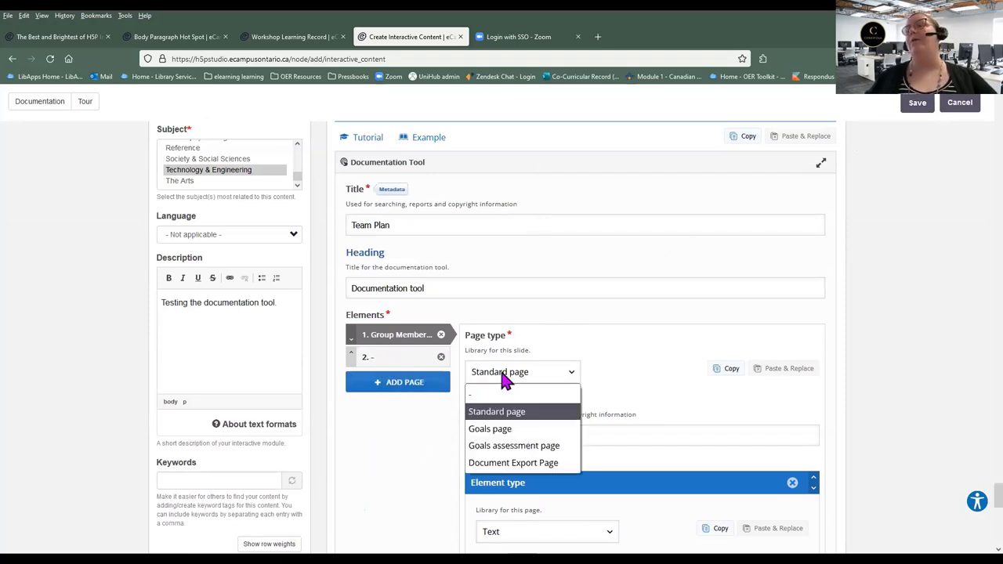
pyautogui.scroll(-1, 600, 335)
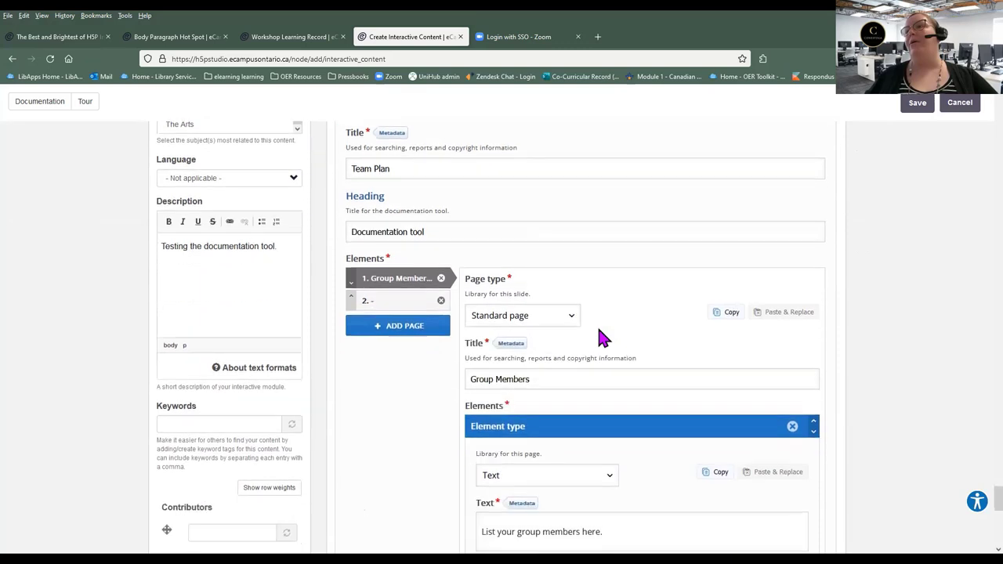
pyautogui.click(545, 317)
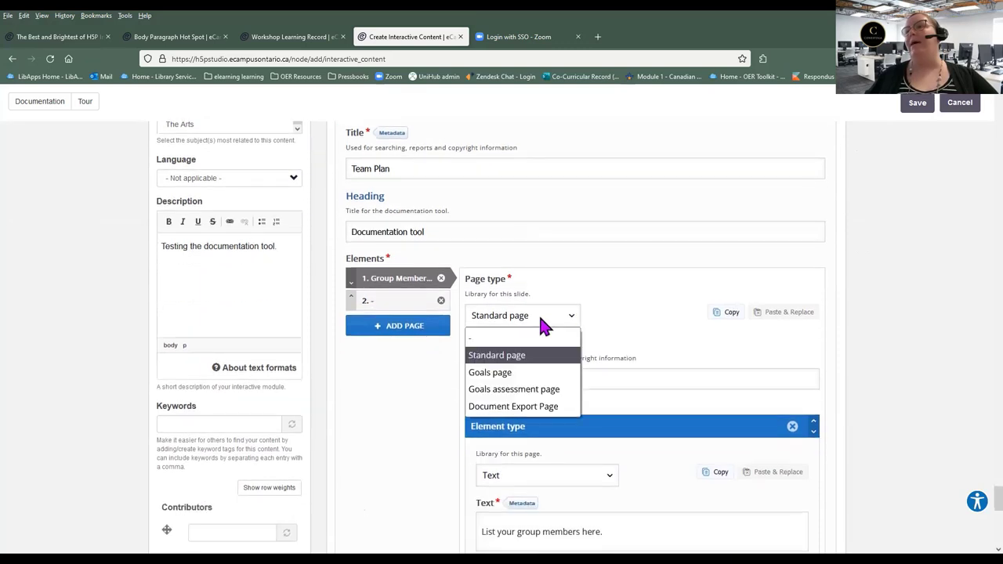
pyautogui.click(589, 308)
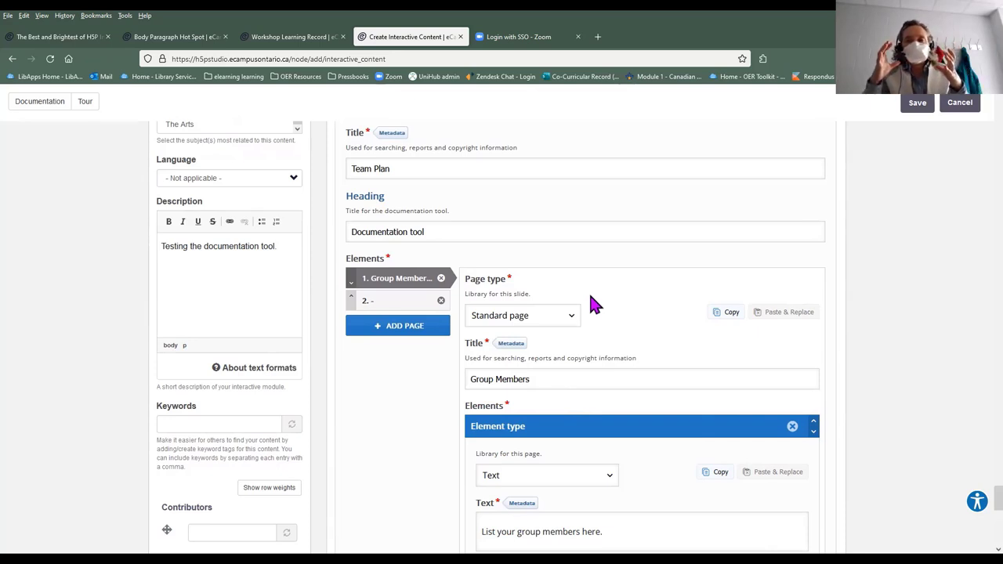
# Save the Team Plan activity and review how its Group Members page is presented to learners.
pyautogui.click(915, 109)
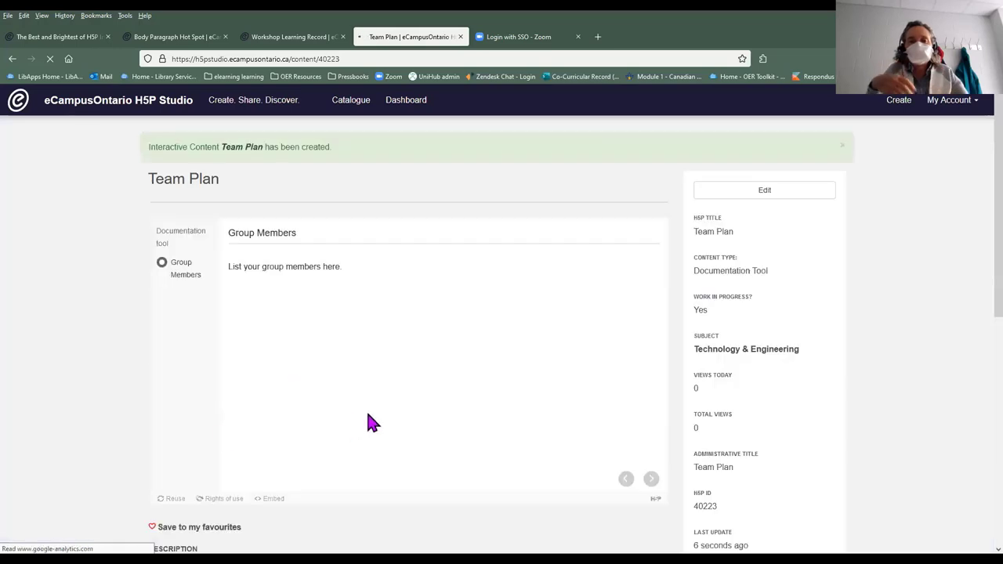
pyautogui.click(350, 287)
pyautogui.scroll(-3, 238, 291)
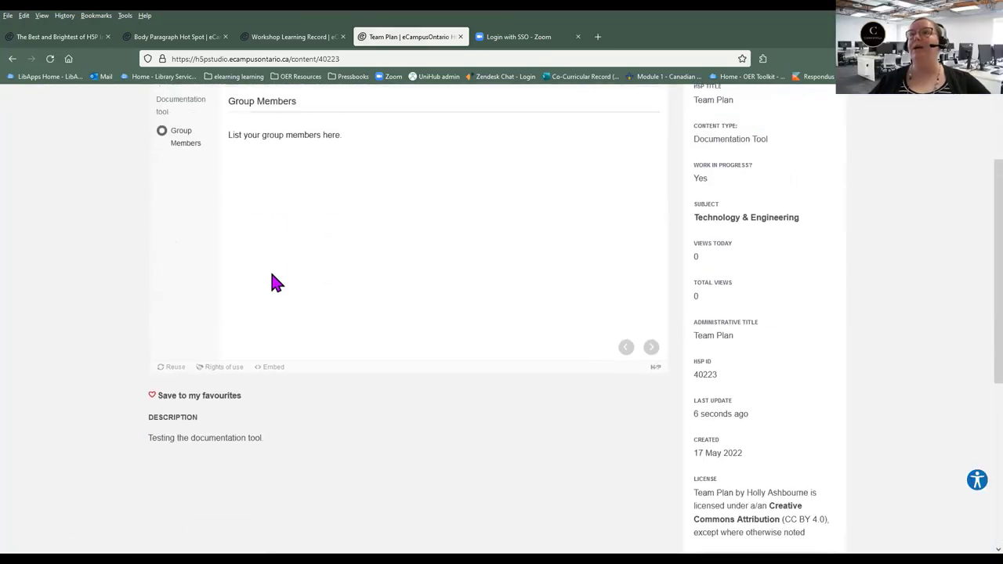
pyautogui.scroll(2, 325, 251)
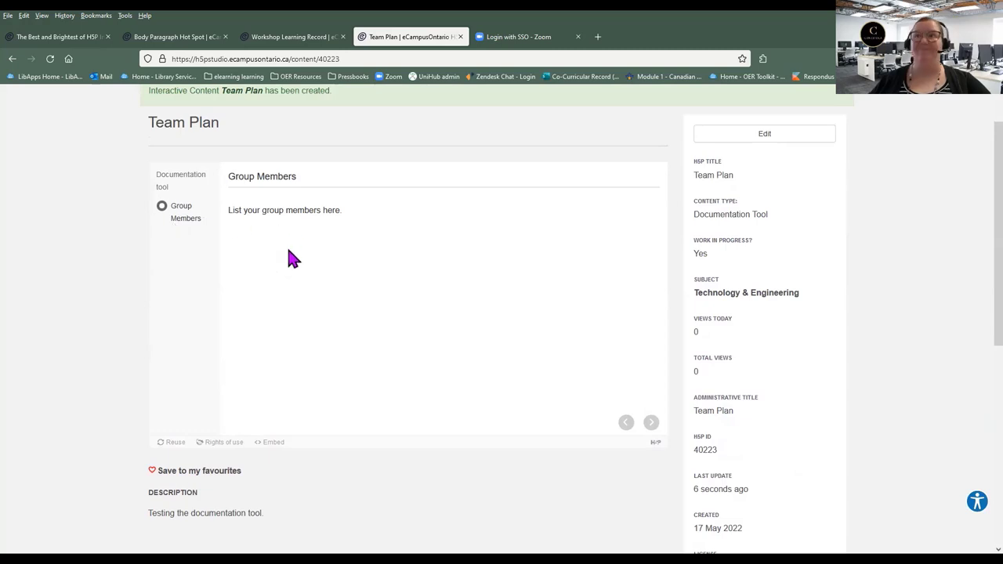
# Reopen Team Plan for editing and add a Text input field editor element below the Group Members page's Text element.
pyautogui.scroll(2, 470, 212)
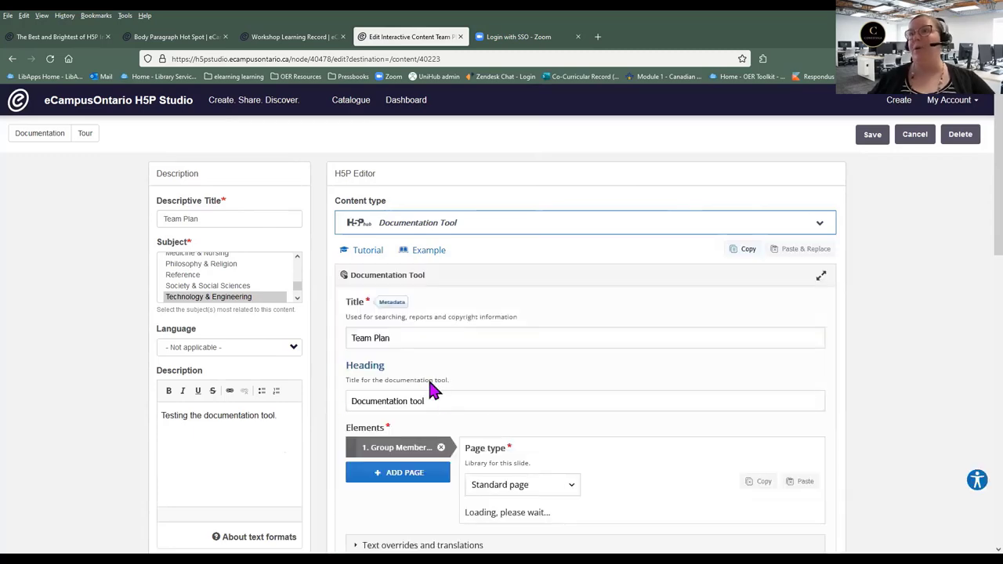
pyautogui.scroll(-2, 443, 339)
pyautogui.scroll(-2, 462, 447)
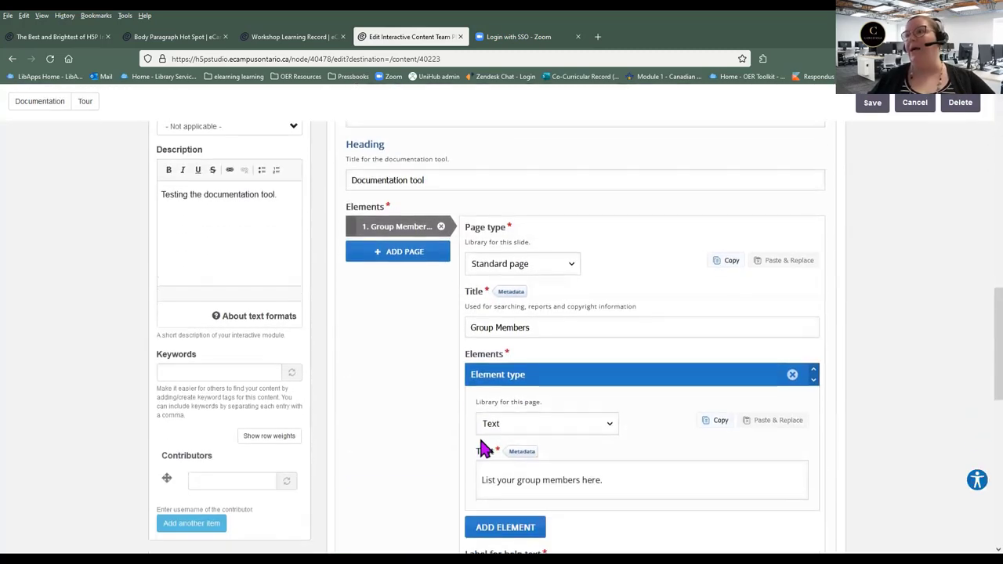
pyautogui.scroll(-2, 414, 477)
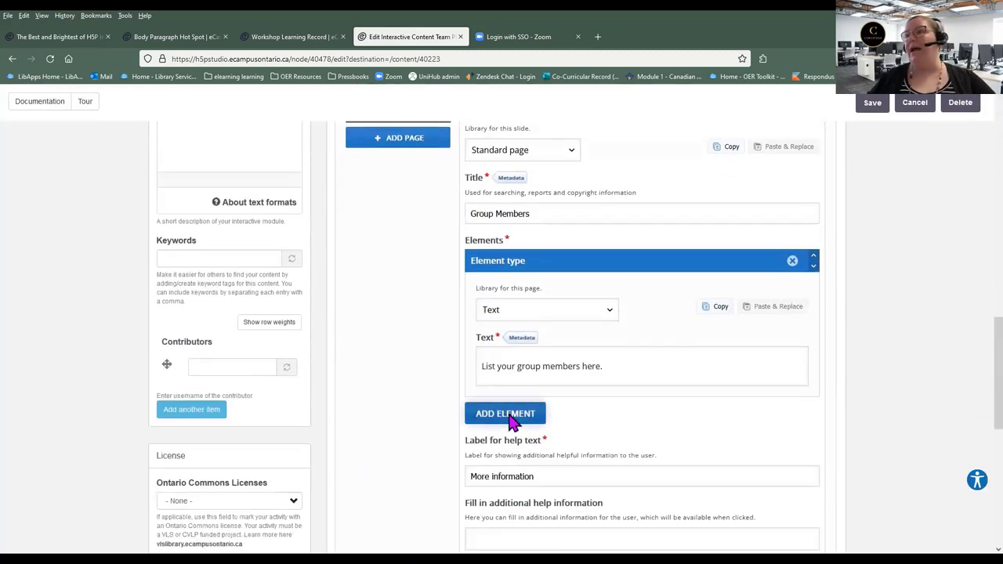
pyautogui.scroll(4, 404, 480)
pyautogui.scroll(-6, 384, 446)
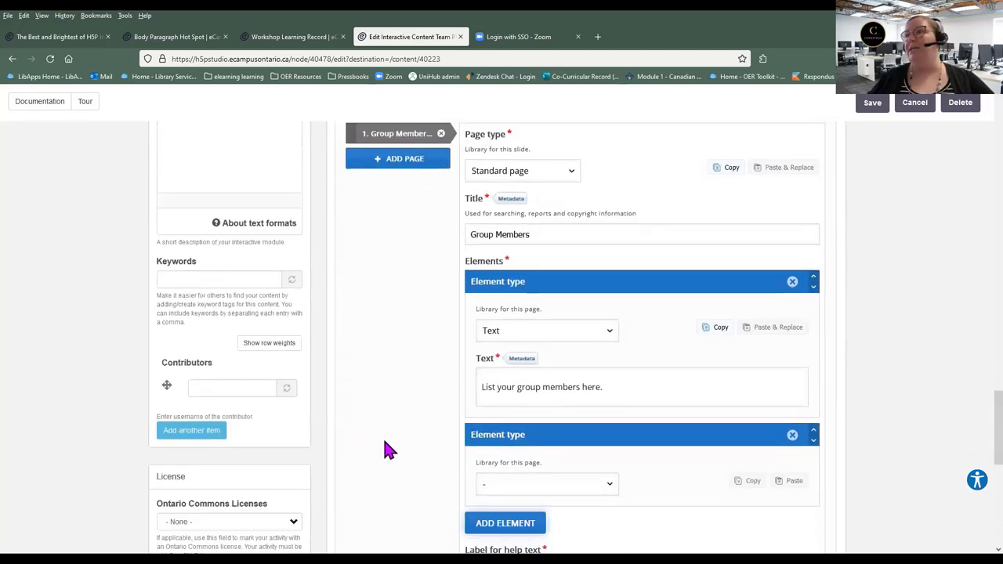
pyautogui.click(513, 399)
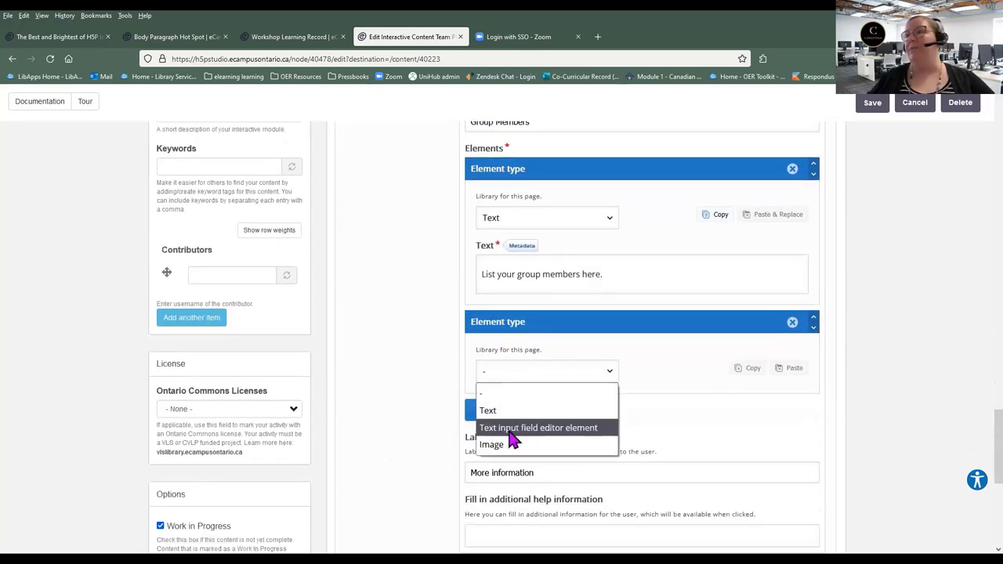
pyautogui.scroll(6, 518, 427)
pyautogui.scroll(-4, 403, 478)
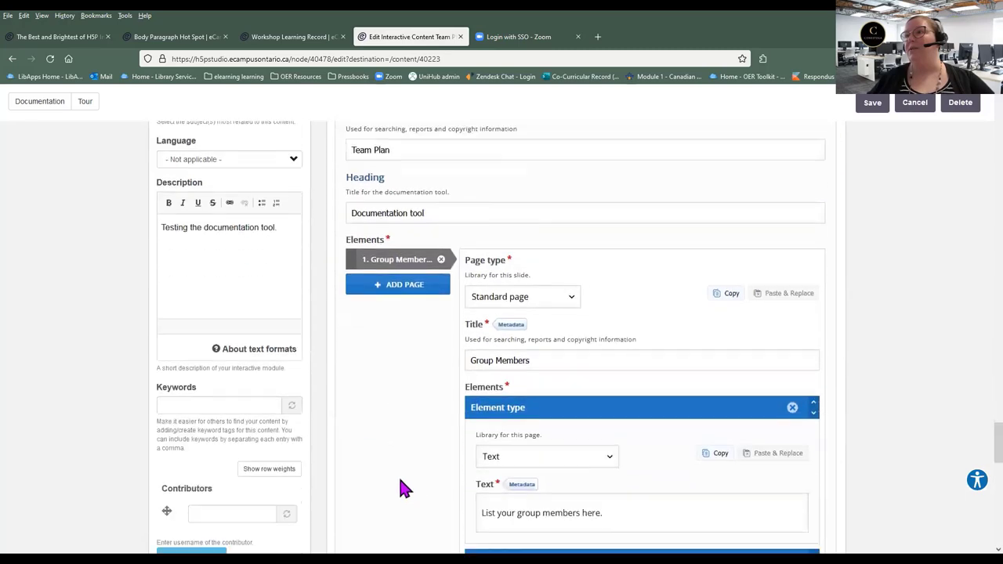
pyautogui.scroll(-5, 403, 453)
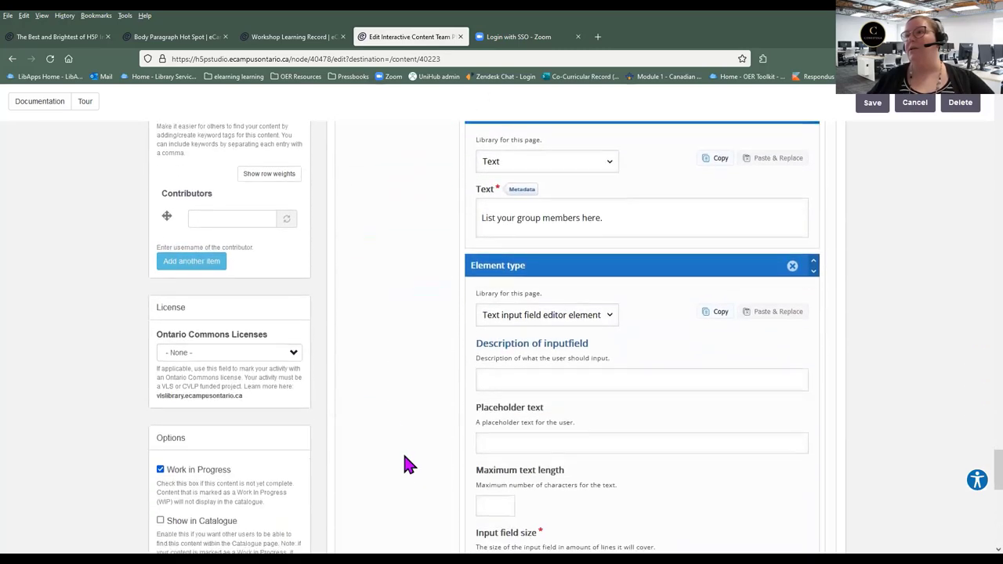
# Copy "List your group members here." from the Text element into the input field's description.
pyautogui.click(605, 163)
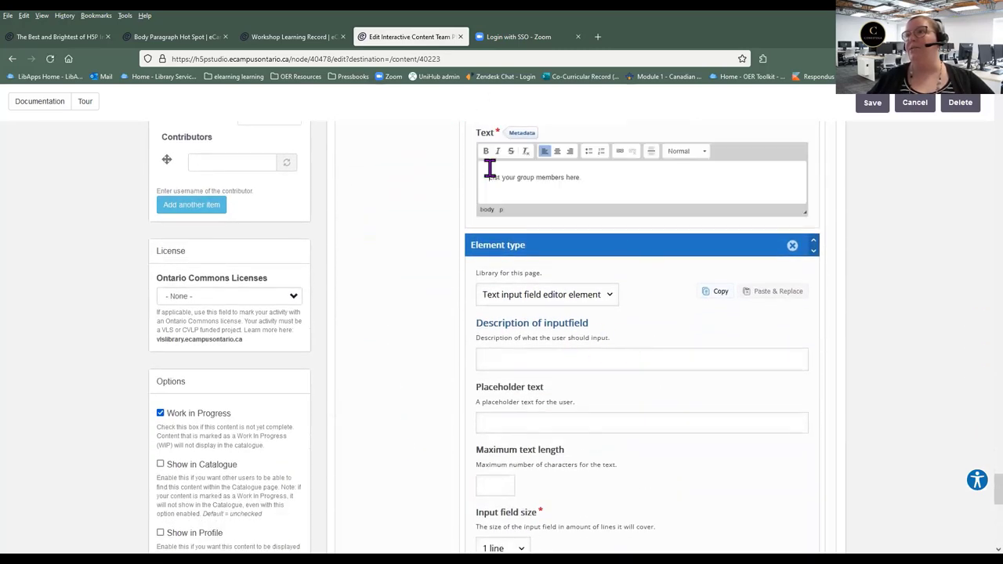
pyautogui.moveTo(586, 176); pyautogui.dragTo(456, 177)
pyautogui.hotkey('ctrl', 'c')
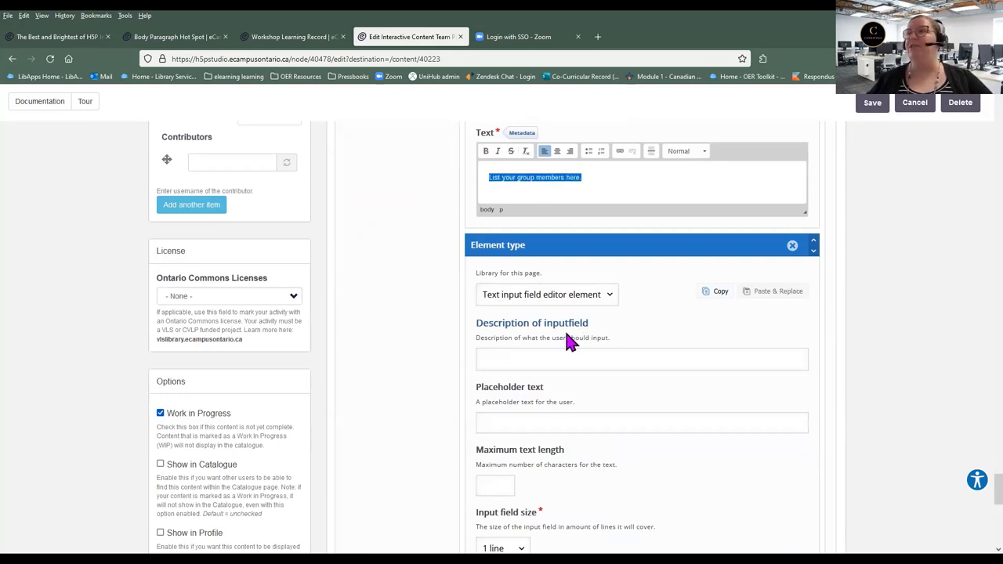
pyautogui.click(548, 361)
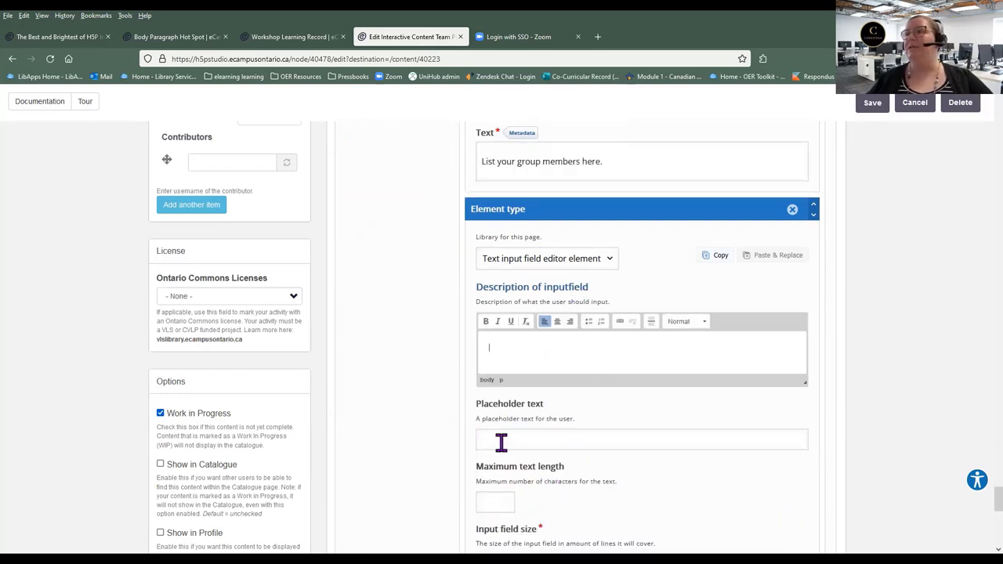
pyautogui.hotkey('ctrl', 'v')
pyautogui.scroll(-3, 391, 383)
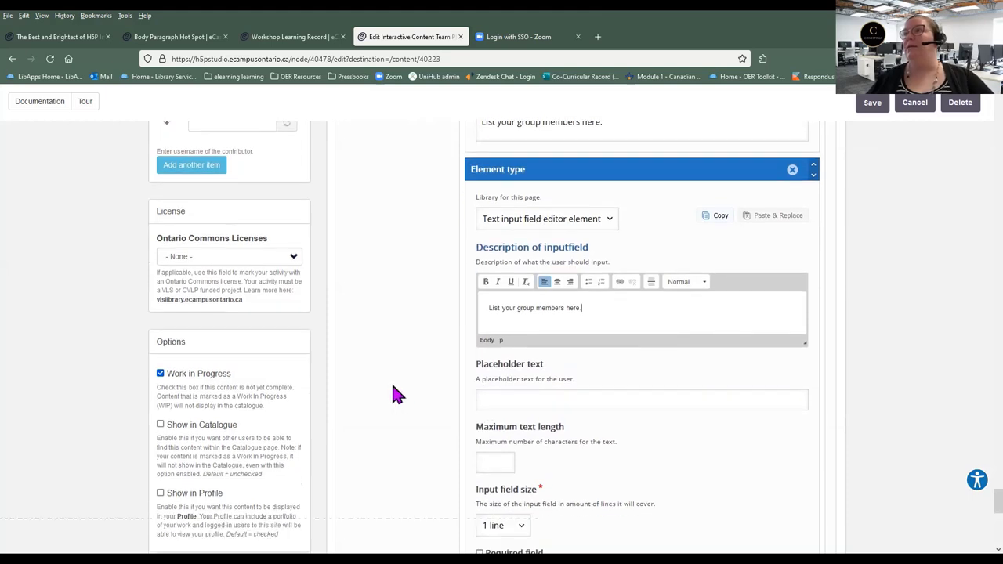
pyautogui.scroll(-2, 401, 436)
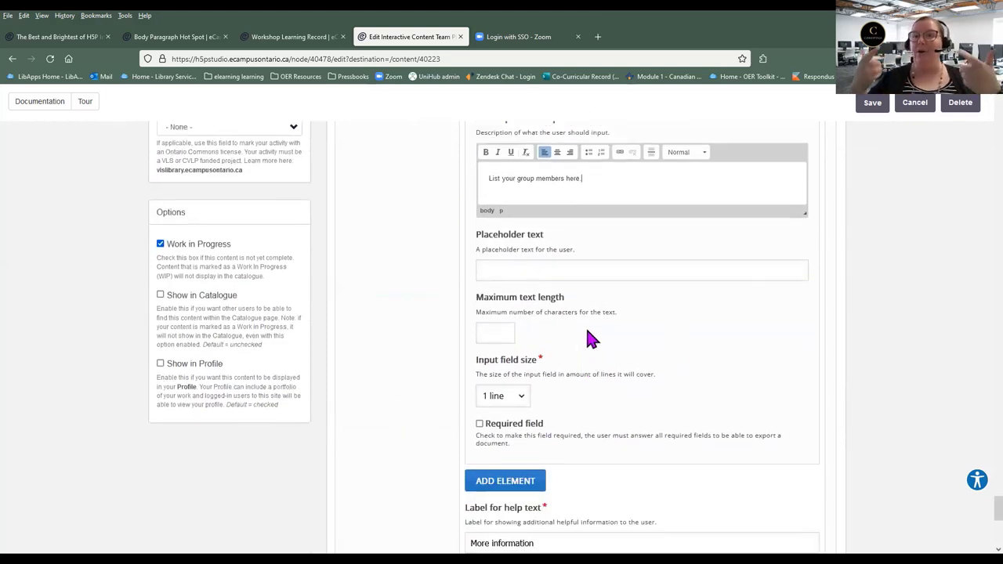
# Set the input field size to 10 lines and make it a required field.
pyautogui.click(502, 333)
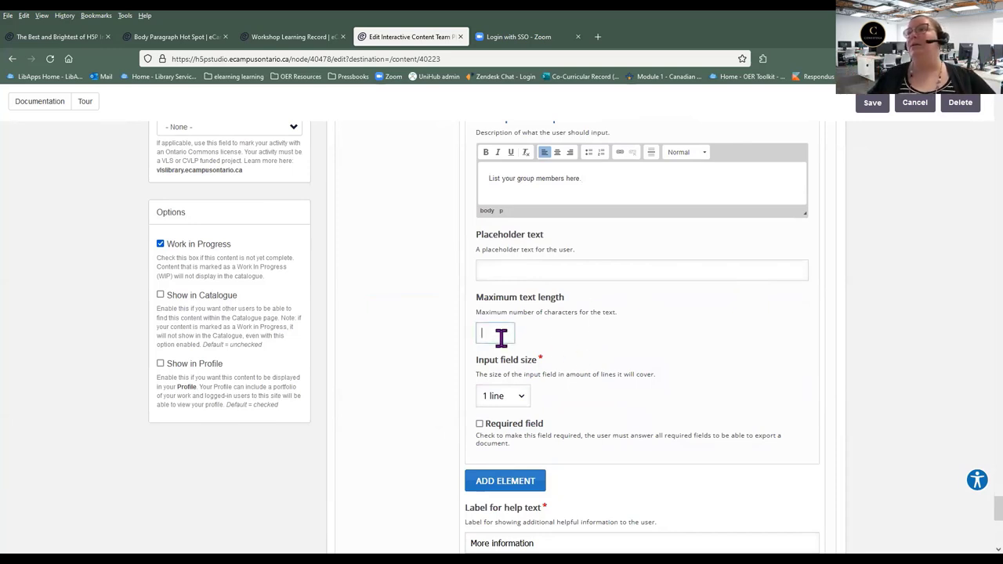
pyautogui.click(523, 397)
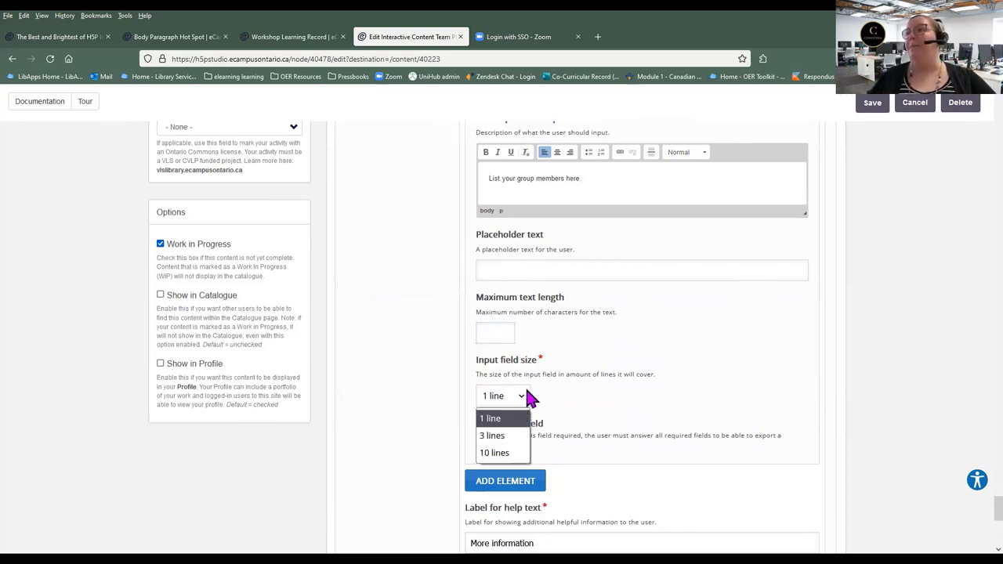
pyautogui.click(502, 454)
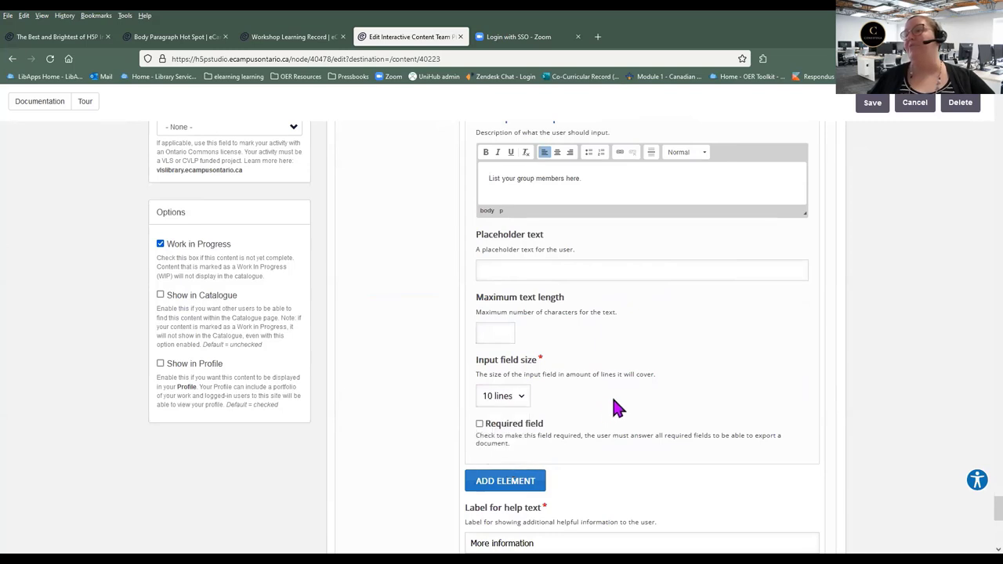
pyautogui.click(531, 424)
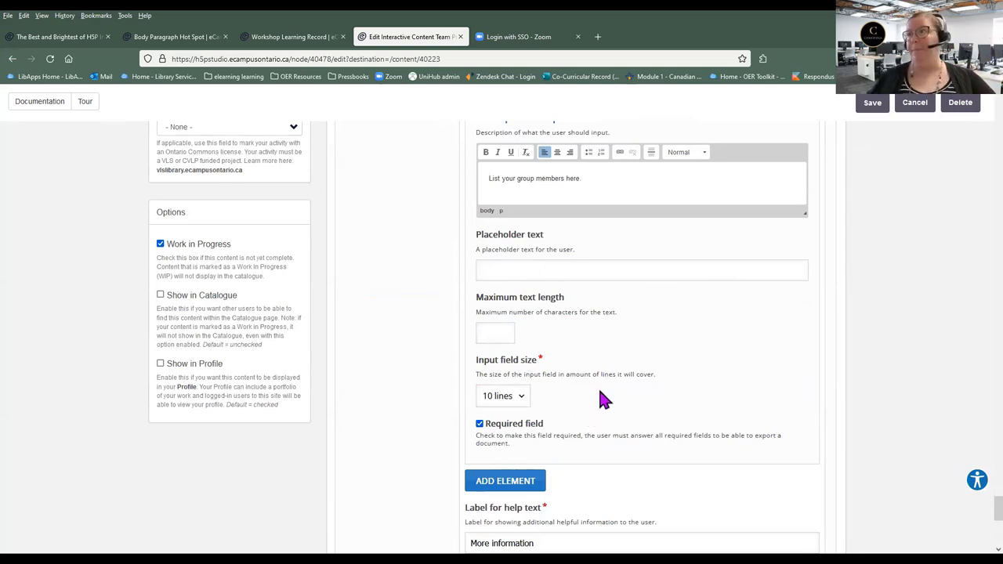
pyautogui.scroll(-2, 601, 398)
pyautogui.scroll(2, 651, 379)
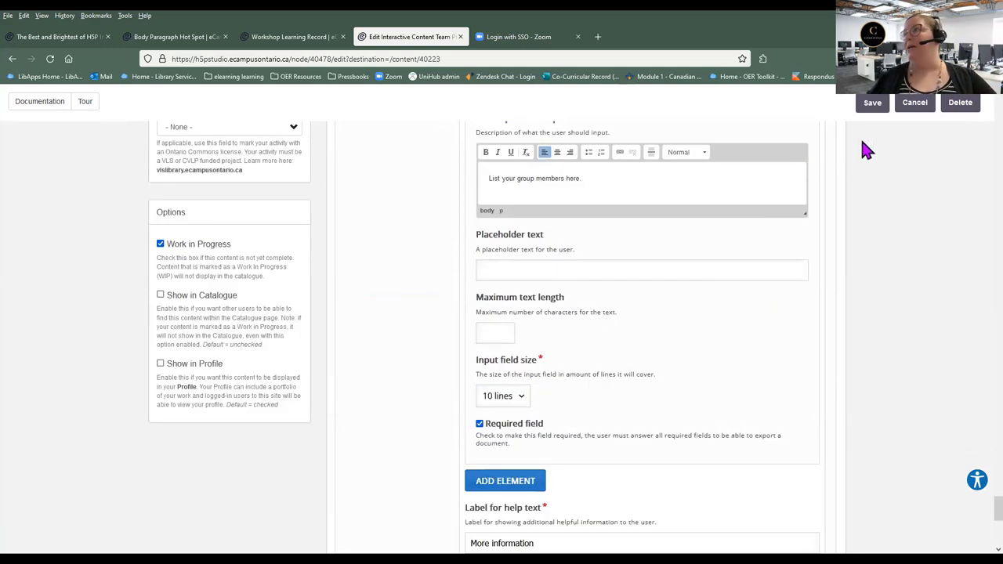
# Save the updated activity and compare the Text element with the input field's description on the Group Members page.
pyautogui.click(878, 110)
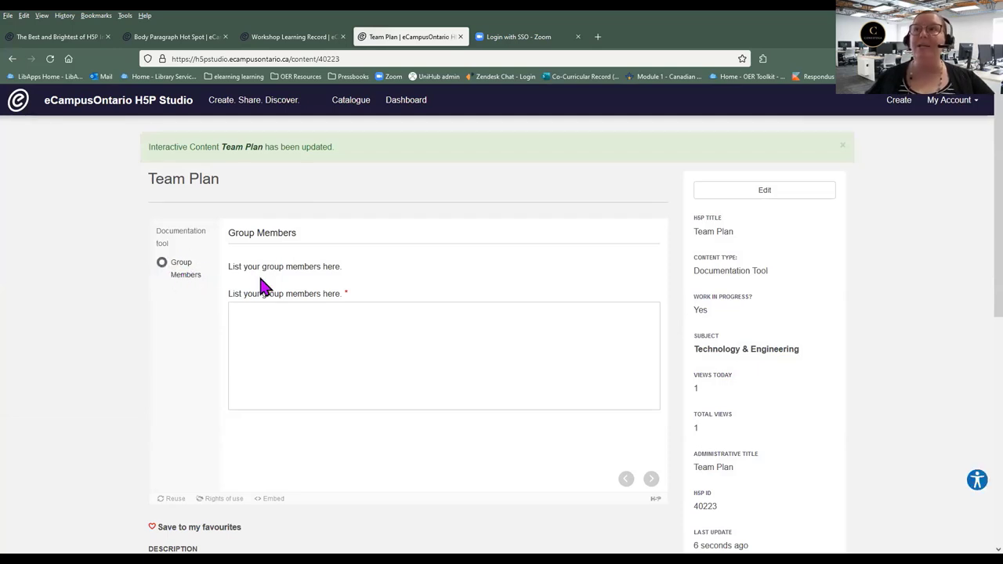
pyautogui.moveTo(228, 267); pyautogui.dragTo(356, 282)
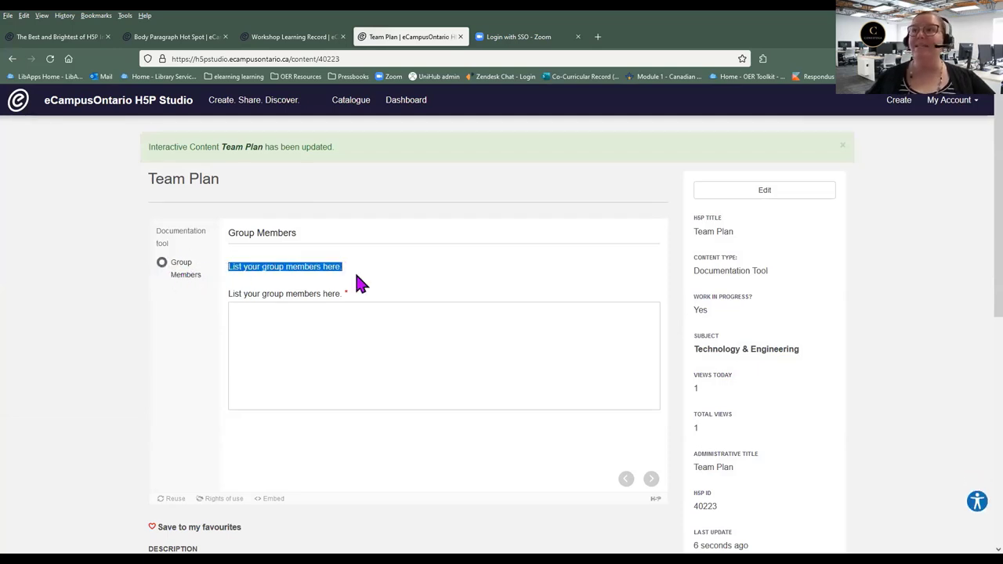
pyautogui.click(356, 282)
pyautogui.moveTo(229, 295); pyautogui.dragTo(400, 340)
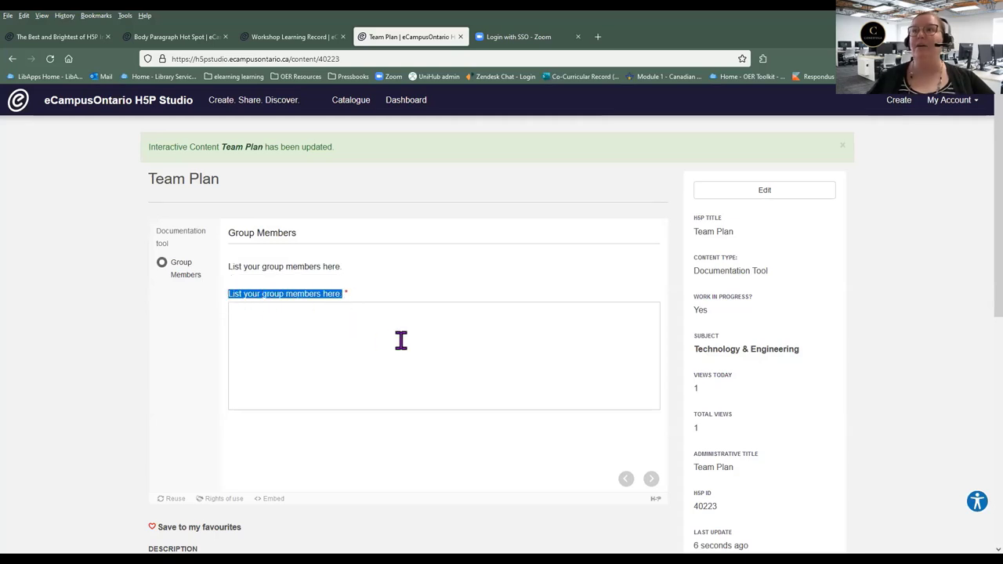
# Test the Group Members input field by entering the group members' first names on separate lines.
pyautogui.click(401, 340)
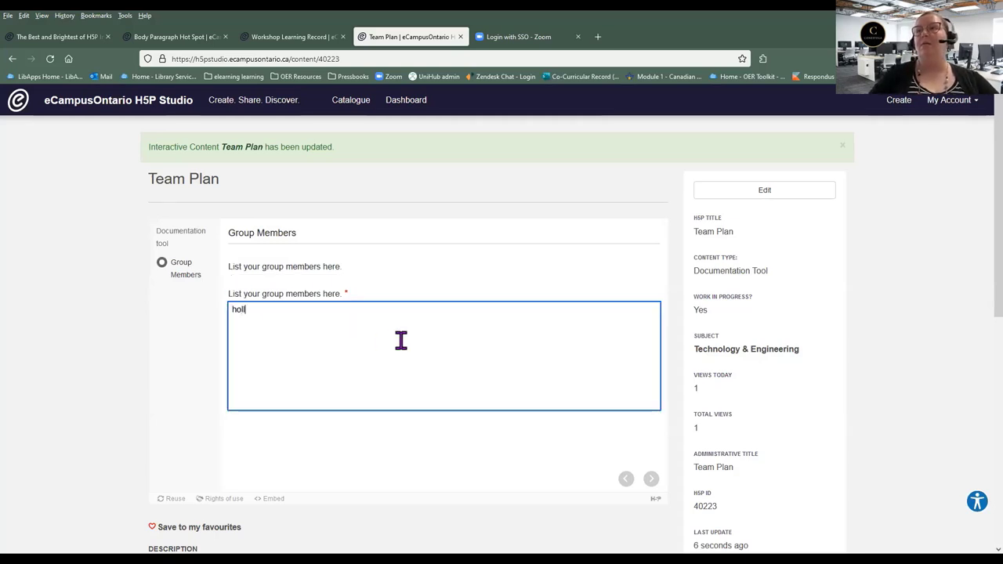
pyautogui.write('holly')
pyautogui.press('Return')
pyautogui.write('juliet')
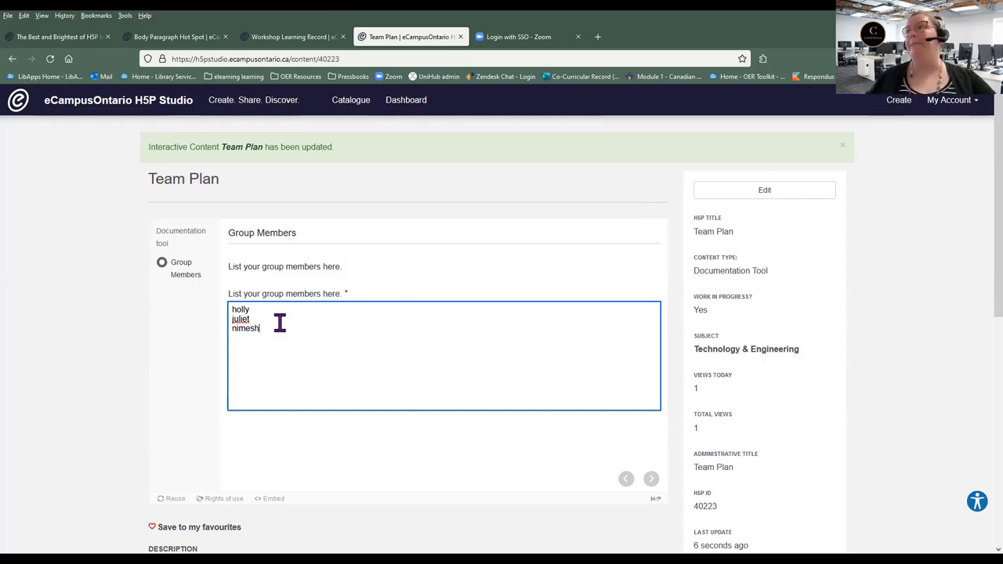
# Reopen Team Plan for editing and add a second page of the Goals page type.
pyautogui.click(744, 198)
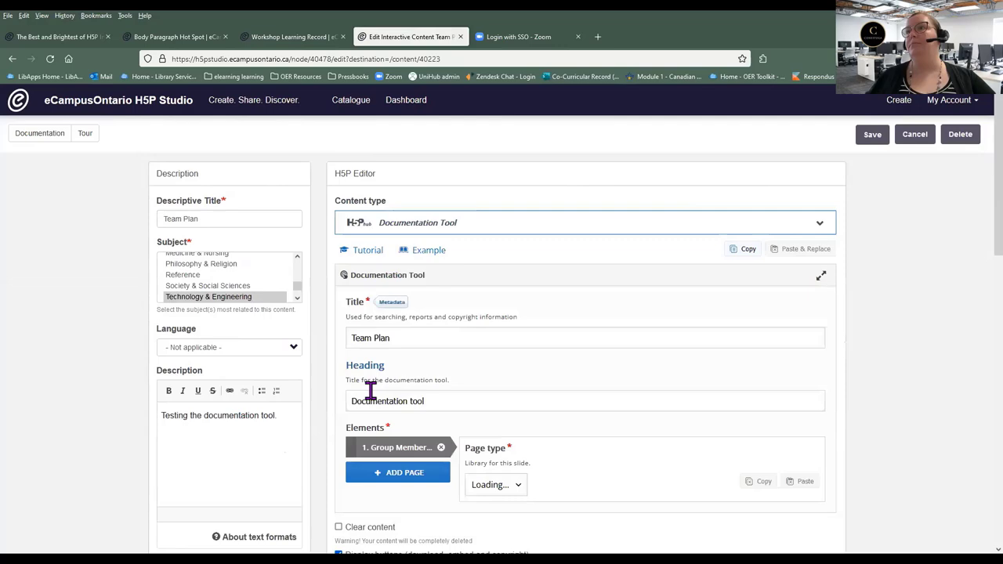
pyautogui.scroll(-2, 465, 392)
pyautogui.scroll(2, 423, 443)
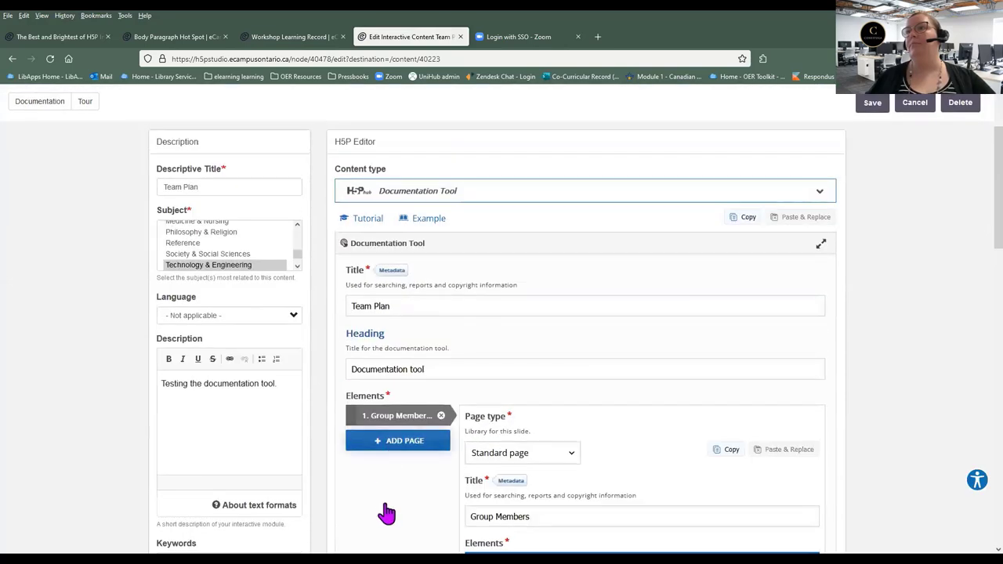
pyautogui.click(396, 441)
pyautogui.scroll(-1, 374, 456)
pyautogui.scroll(-3, 553, 298)
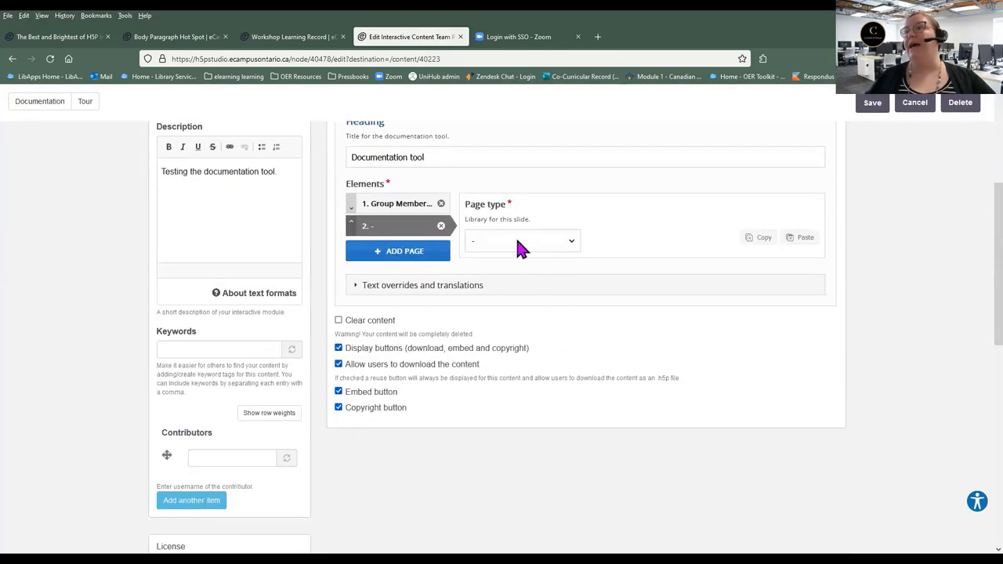
pyautogui.click(521, 244)
pyautogui.click(549, 300)
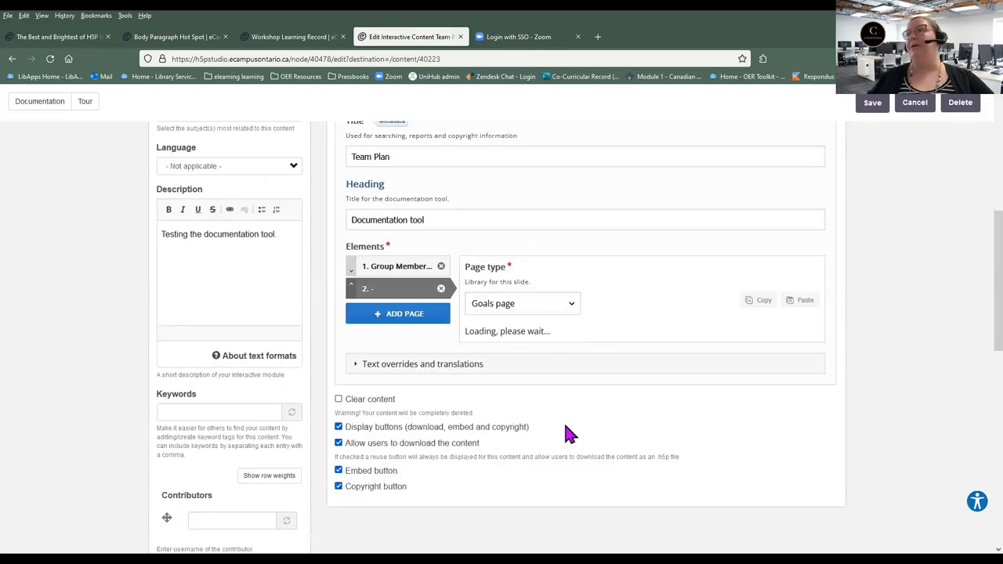
pyautogui.scroll(-1, 365, 352)
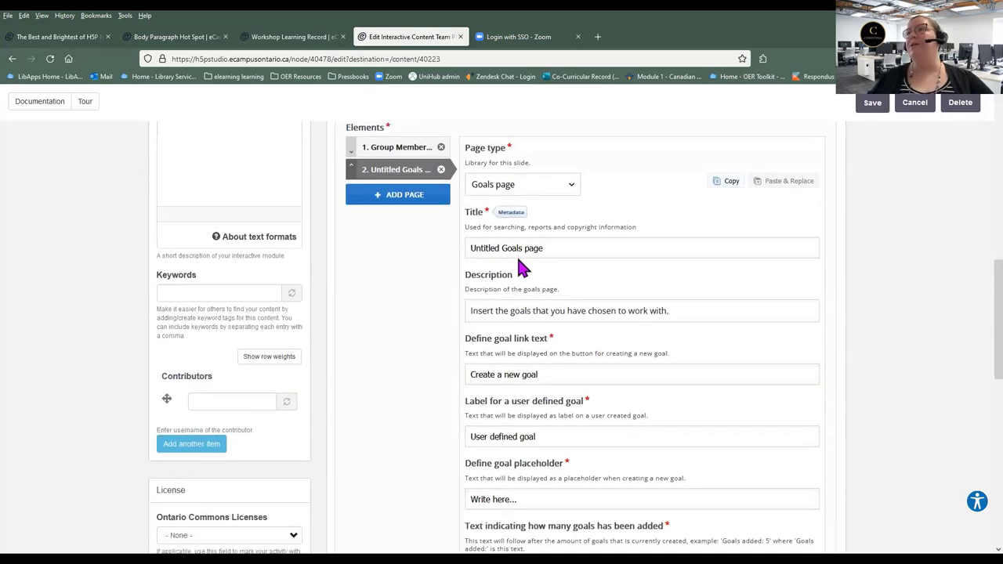
# Change the title of the new Goals page to "Project Outcomes".
pyautogui.moveTo(550, 247); pyautogui.dragTo(436, 224)
pyautogui.press('BackSpace')
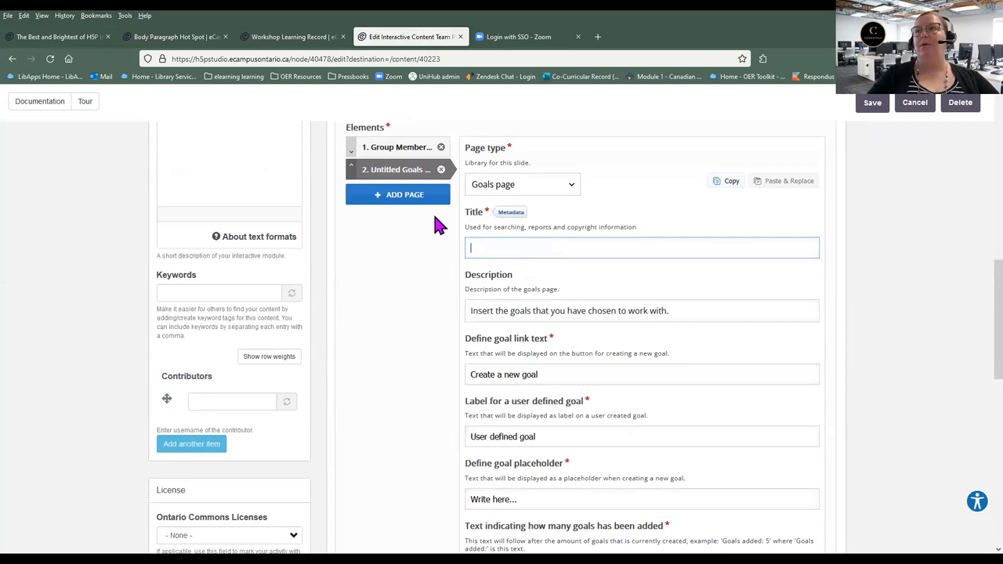
pyautogui.write('Project o')
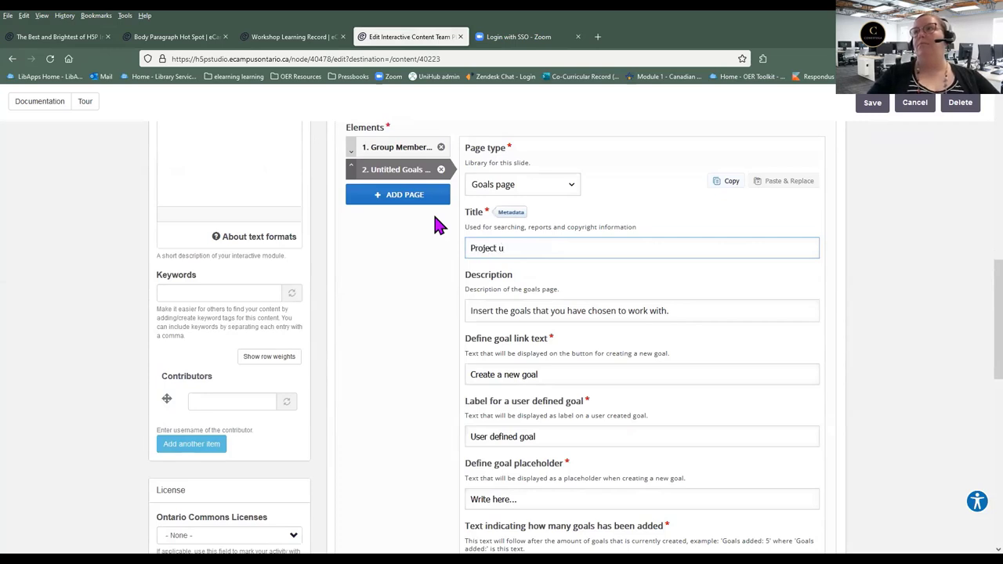
pyautogui.press('BackSpace')
pyautogui.write('Outcomes')
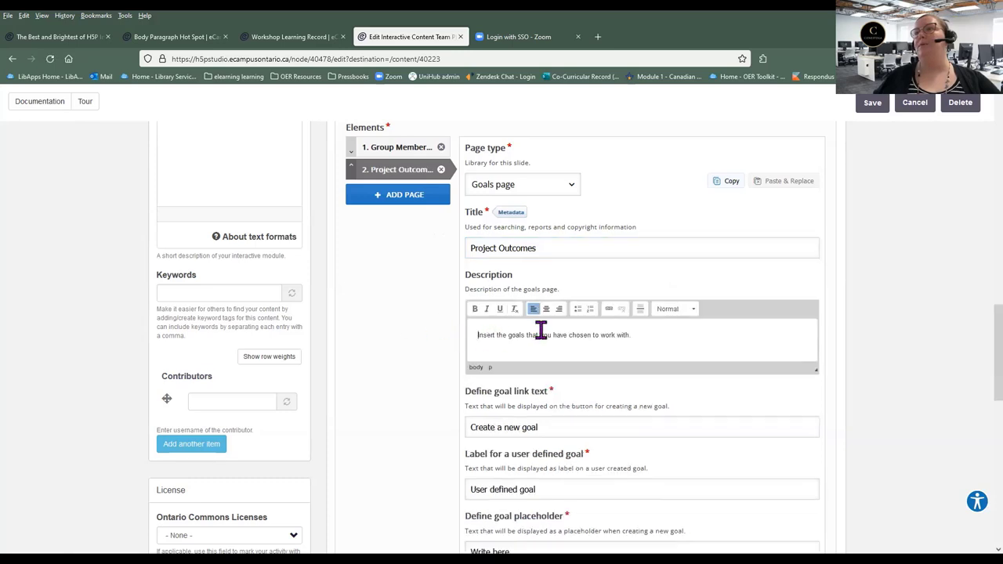
# Replace the Goals page description with "List the top three outcomes you hope to achieve for this project.".
pyautogui.tripleClick(559, 339)
pyautogui.write('List')
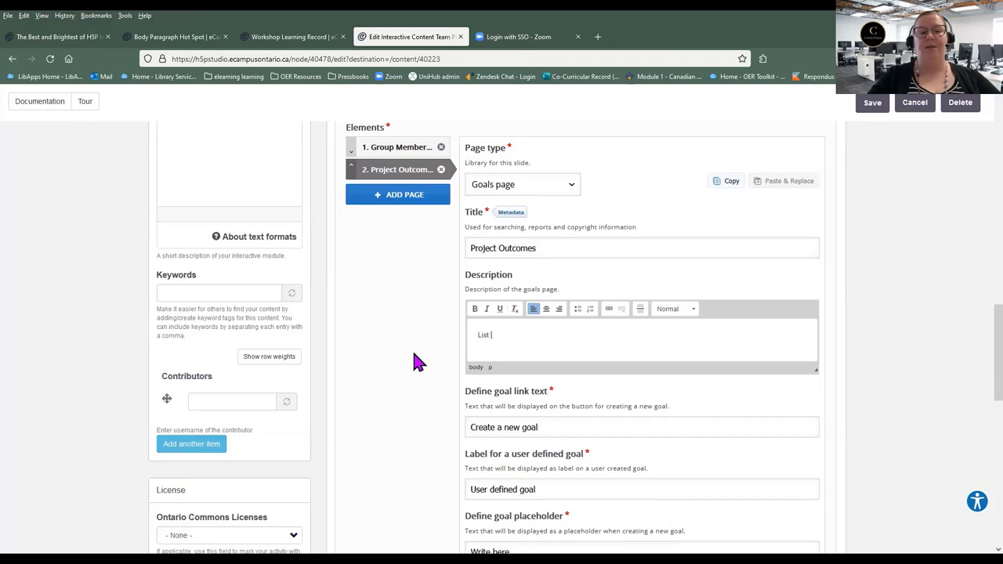
pyautogui.write(' the top thre')
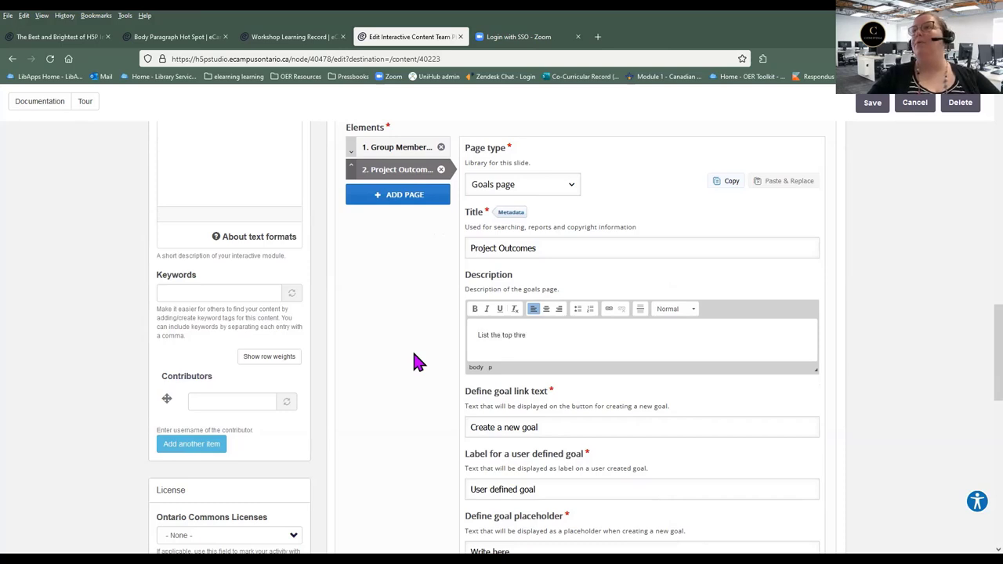
pyautogui.write('e outcomes you h')
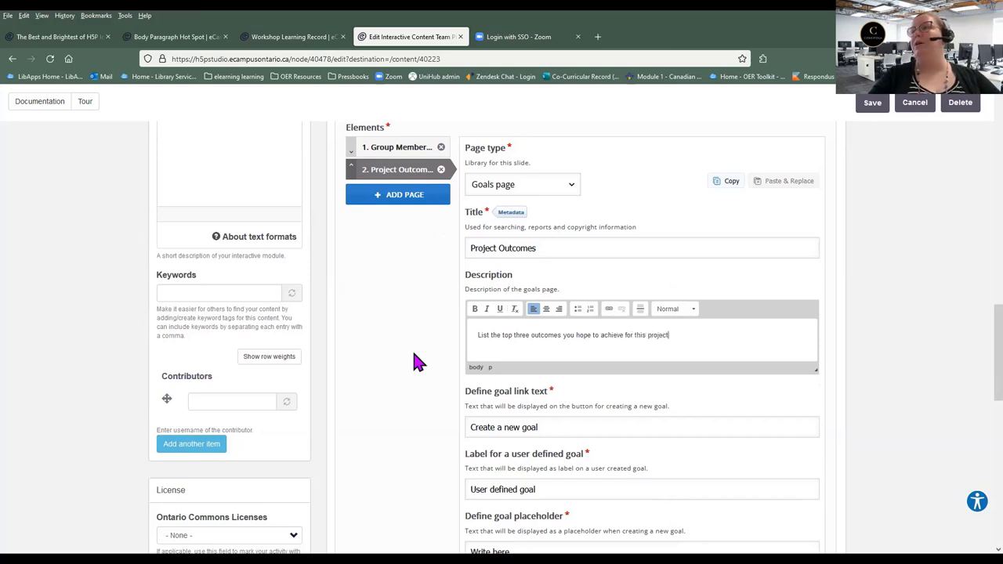
pyautogui.write('ope to achieve for this project')
# Review the remaining Goals page settings, from the goal link text through the button labels to the additional help information.
pyautogui.scroll(-3, 392, 345)
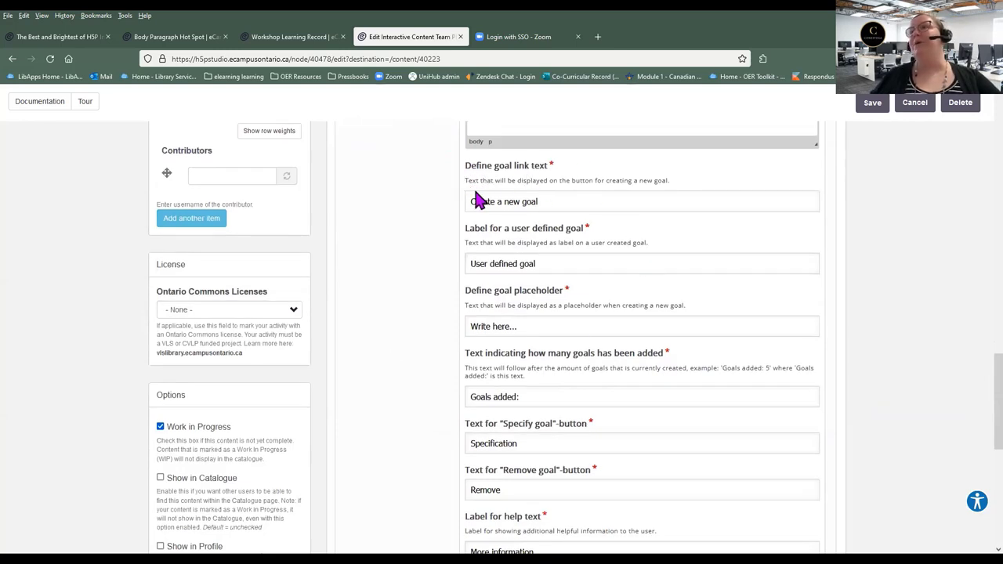
pyautogui.moveTo(468, 181); pyautogui.dragTo(609, 193)
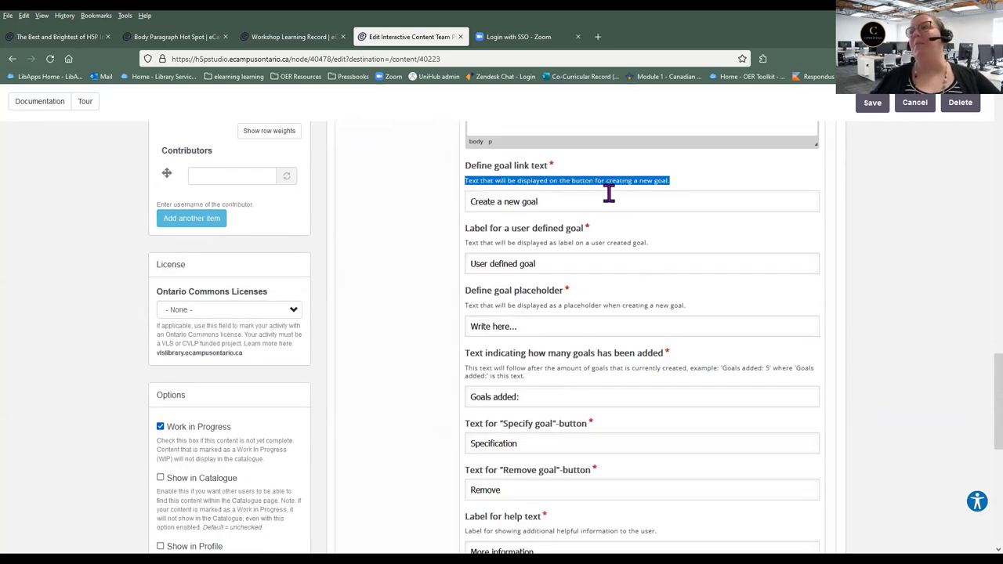
pyautogui.click(641, 179)
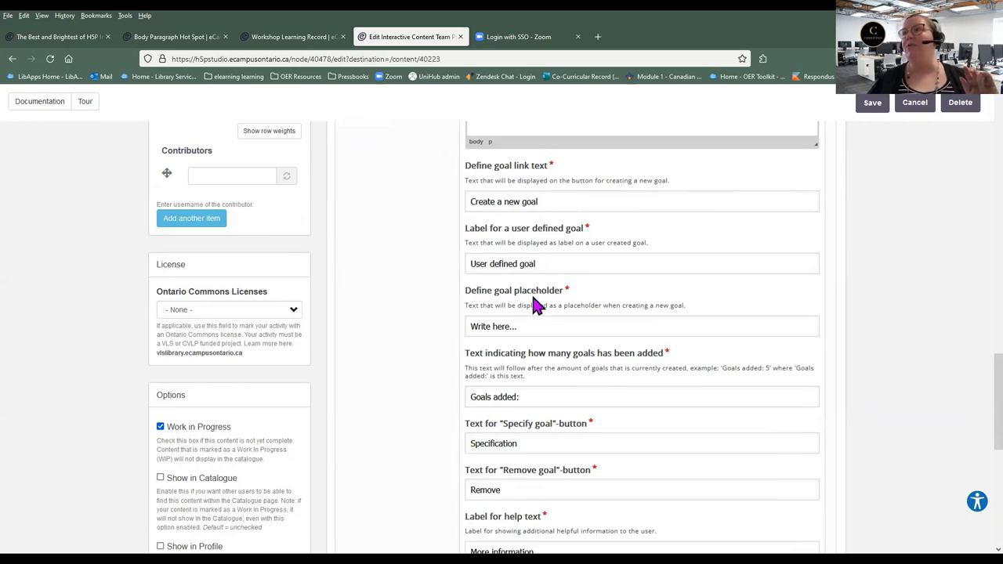
pyautogui.scroll(-3, 502, 360)
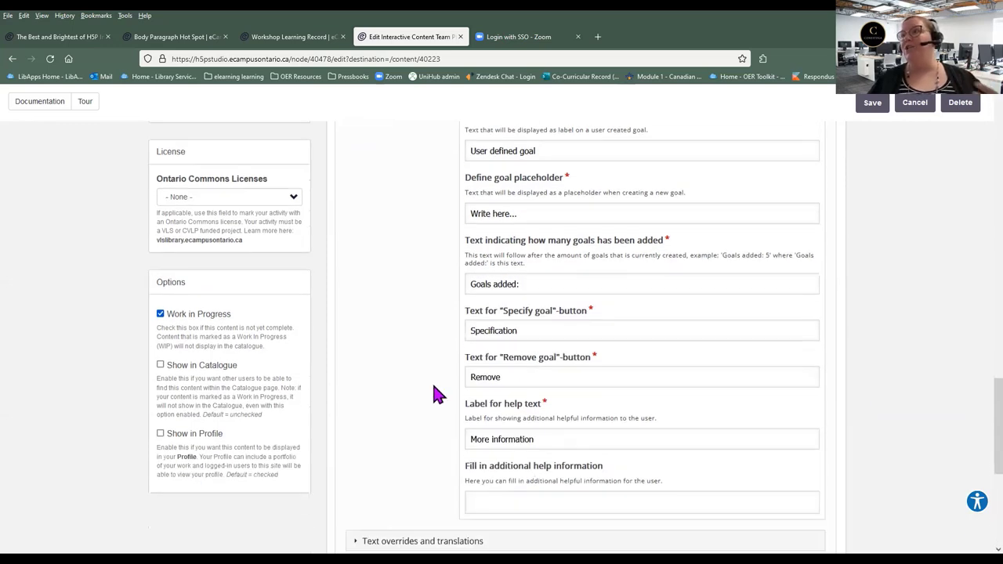
pyautogui.scroll(-2, 435, 388)
pyautogui.scroll(3, 431, 382)
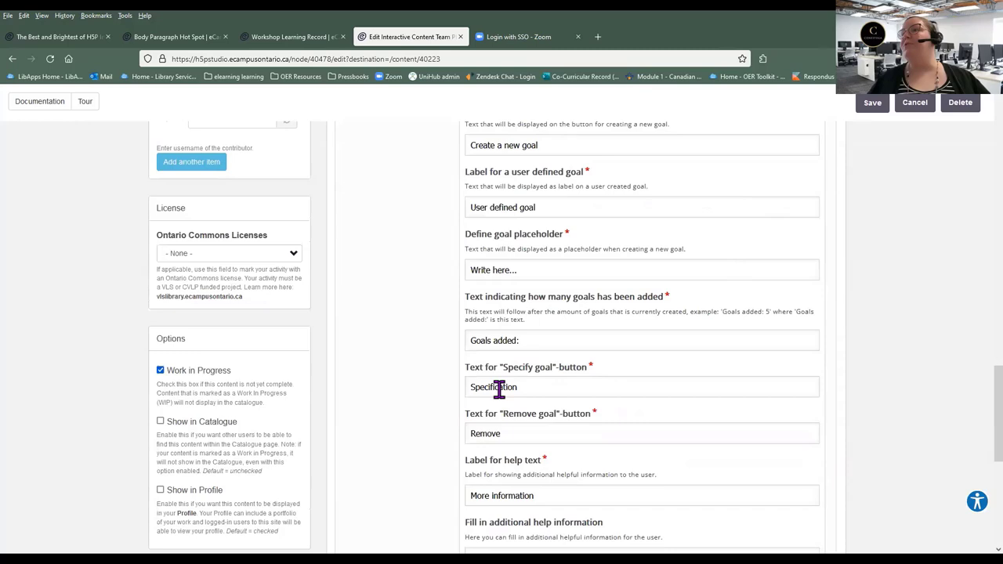
pyautogui.scroll(-5, 501, 396)
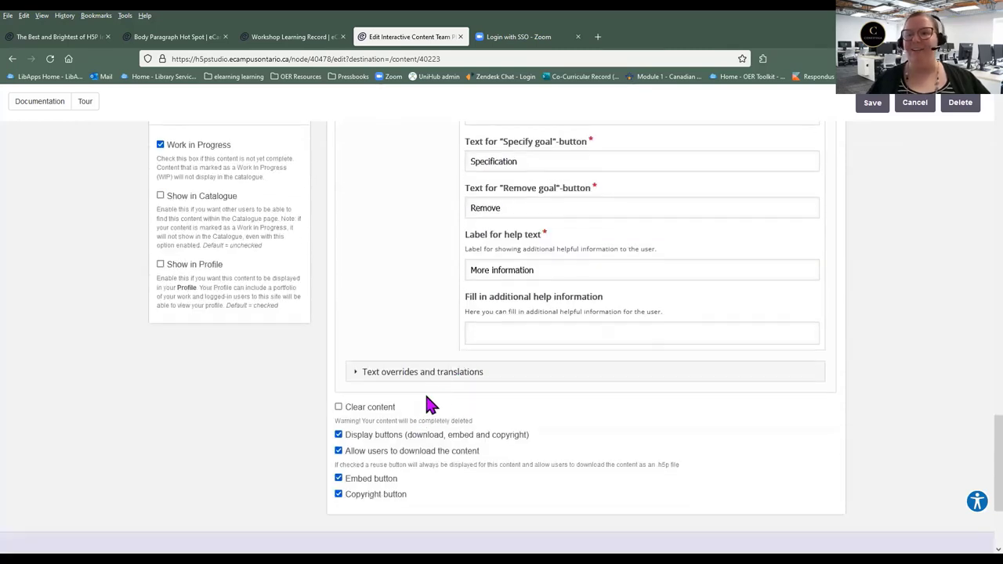
pyautogui.scroll(12, 401, 315)
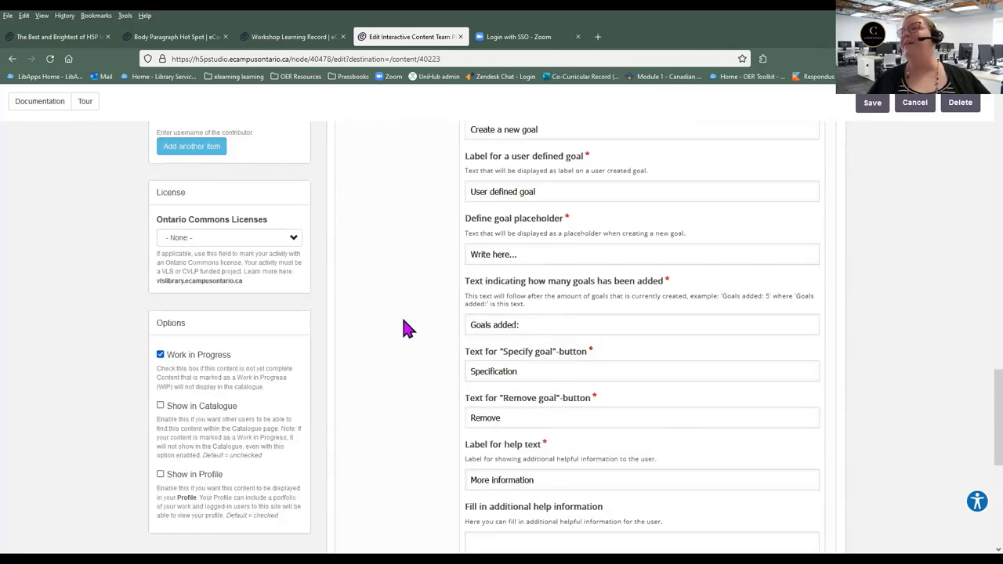
# Save the activity and test the Project Outcomes page by creating the goal "make a working prototype".
pyautogui.click(872, 116)
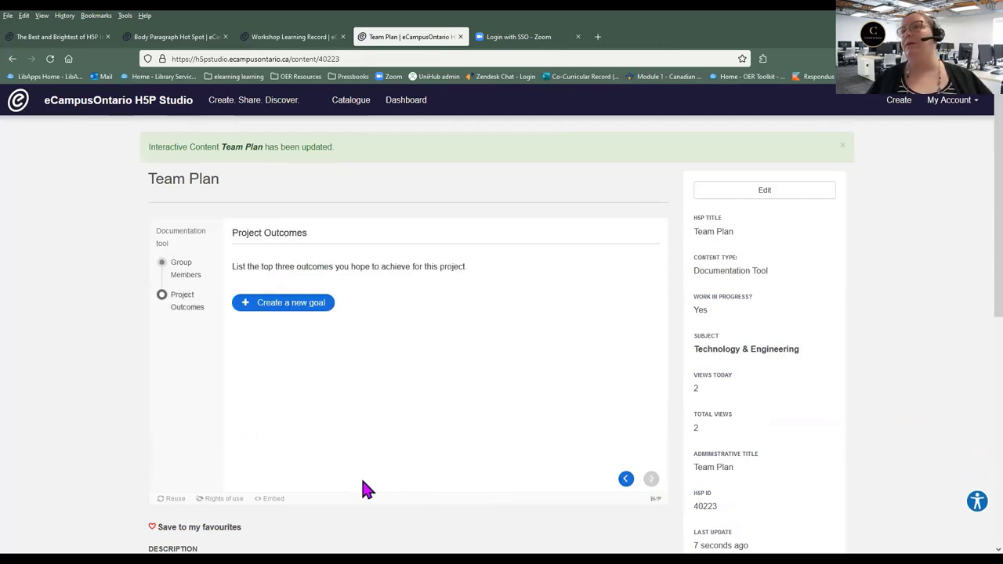
pyautogui.click(258, 306)
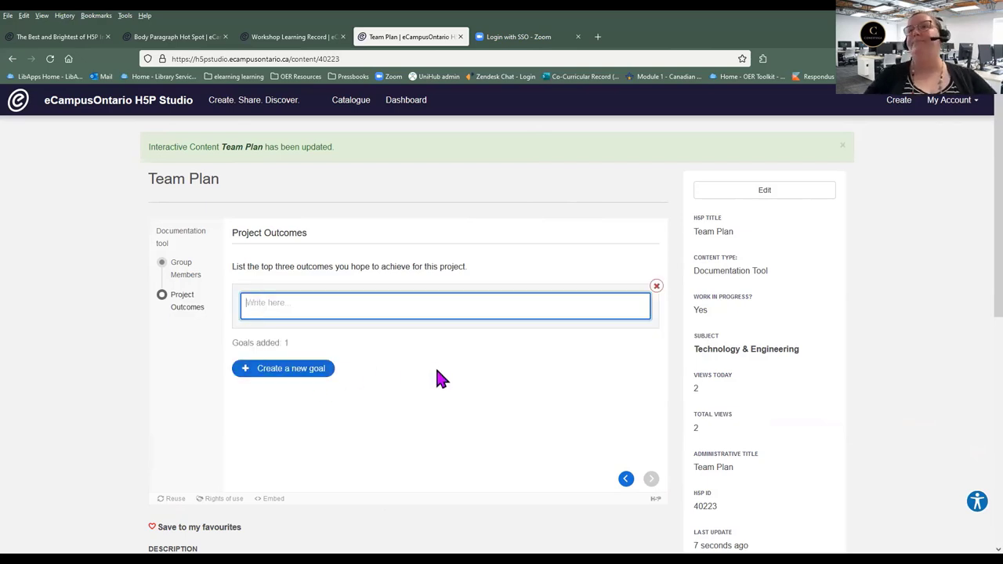
pyautogui.write('make a wor')
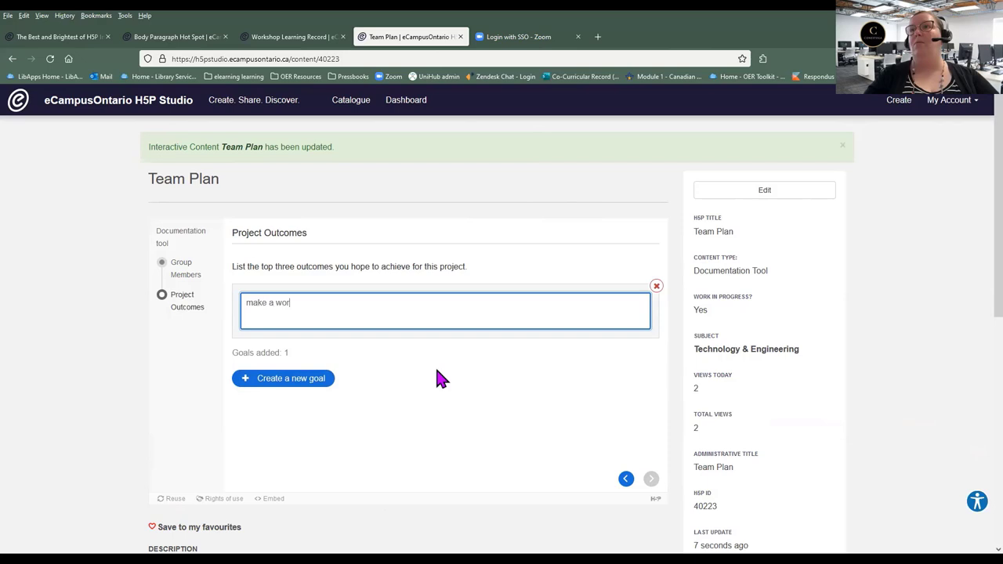
pyautogui.write('king prototype')
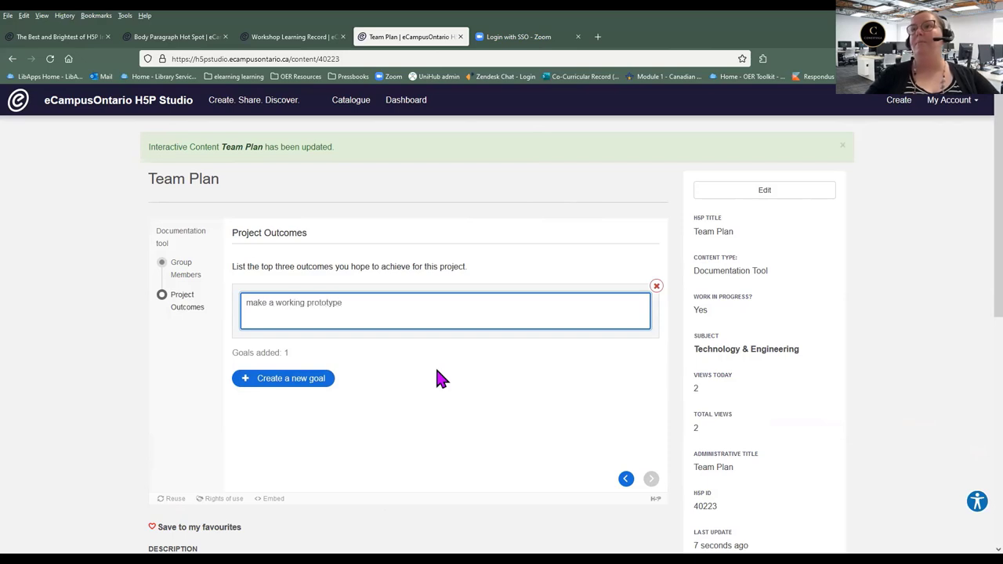
# Create two more test goals on the Project Outcomes page: "gather feedback on protype" and "create documentation".
pyautogui.click(298, 384)
pyautogui.write('ga')
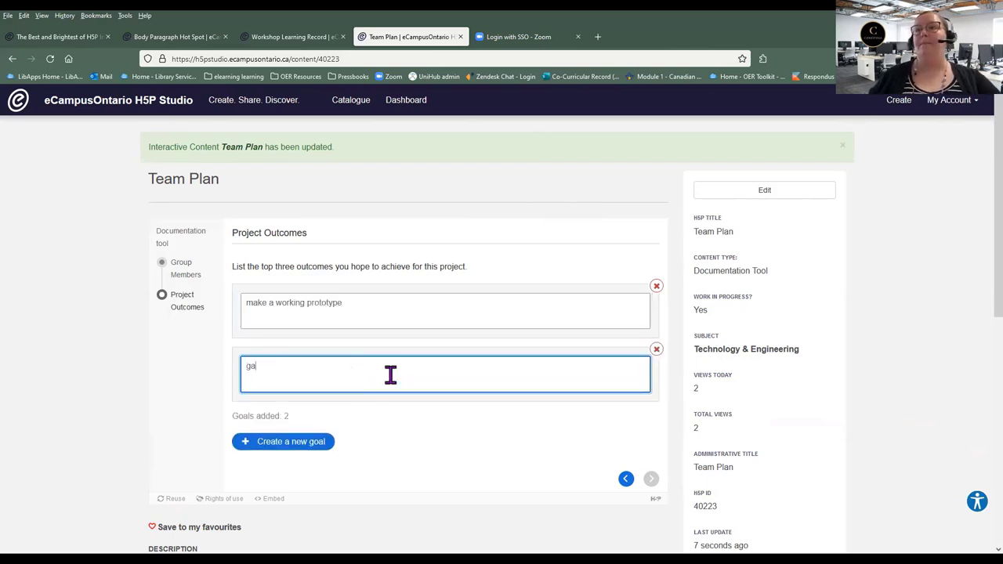
pyautogui.write('ther feedback on protype')
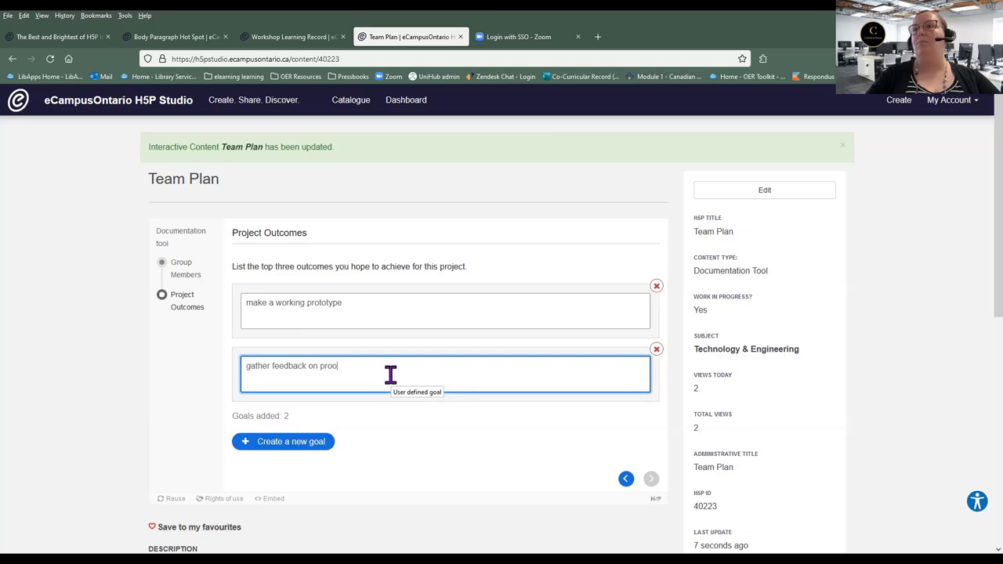
pyautogui.click(262, 443)
pyautogui.write('create documentation')
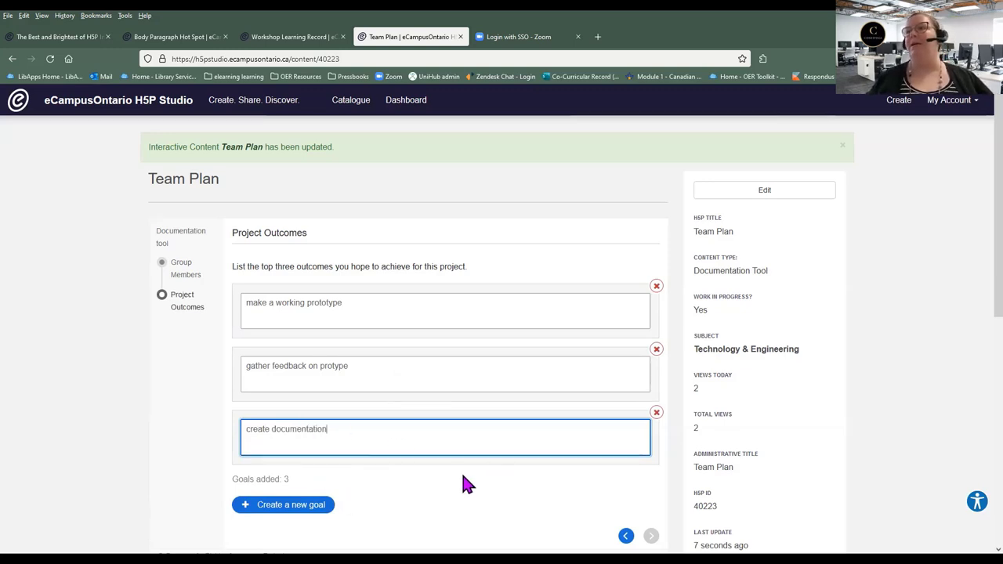
pyautogui.scroll(-2, 464, 477)
pyautogui.click(407, 348)
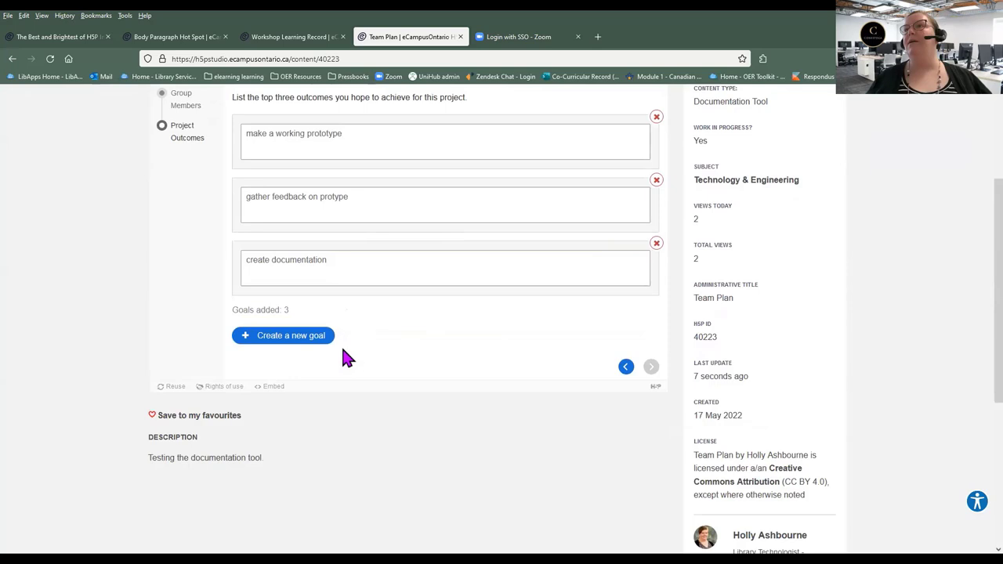
pyautogui.scroll(2, 376, 368)
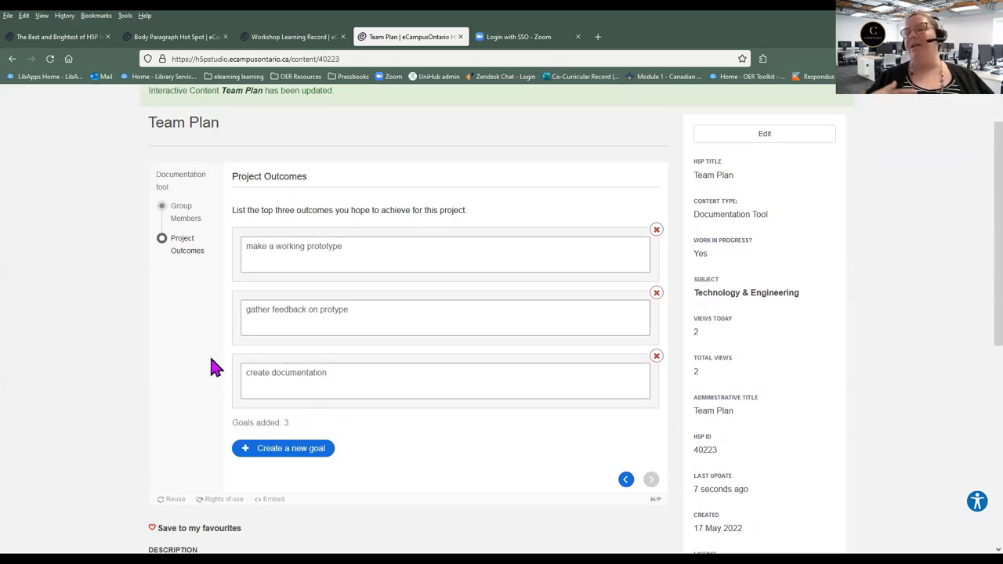
# Reopen Team Plan for editing and add a third page of the Goals assessment page type.
pyautogui.click(765, 135)
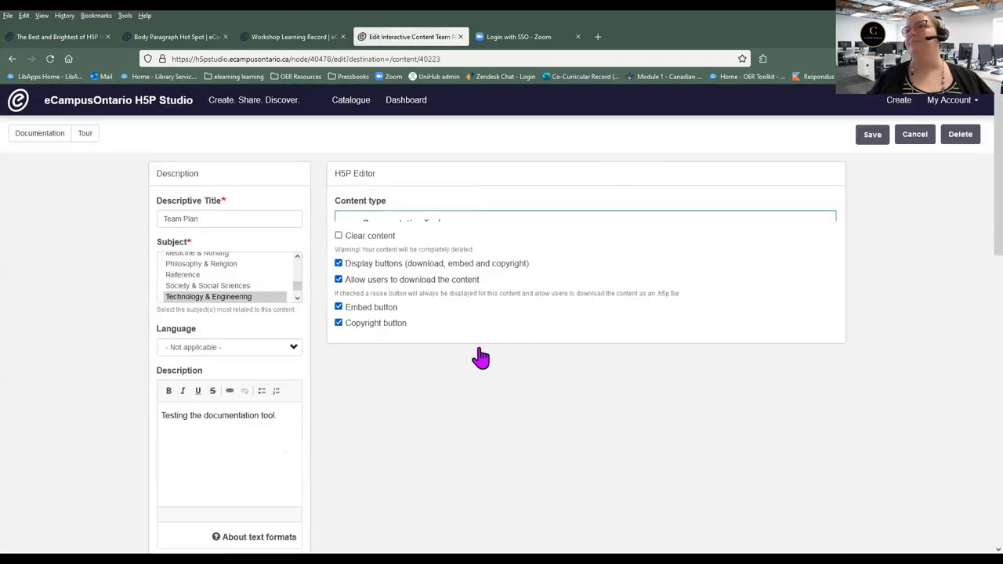
pyautogui.scroll(-2, 492, 345)
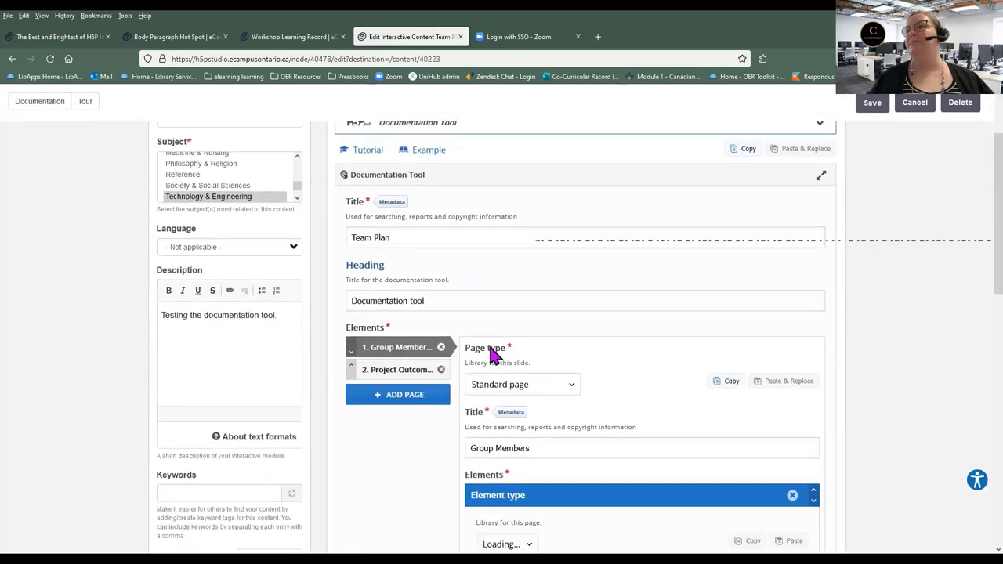
pyautogui.scroll(1, 492, 349)
pyautogui.scroll(-1, 651, 353)
pyautogui.scroll(-4, 647, 346)
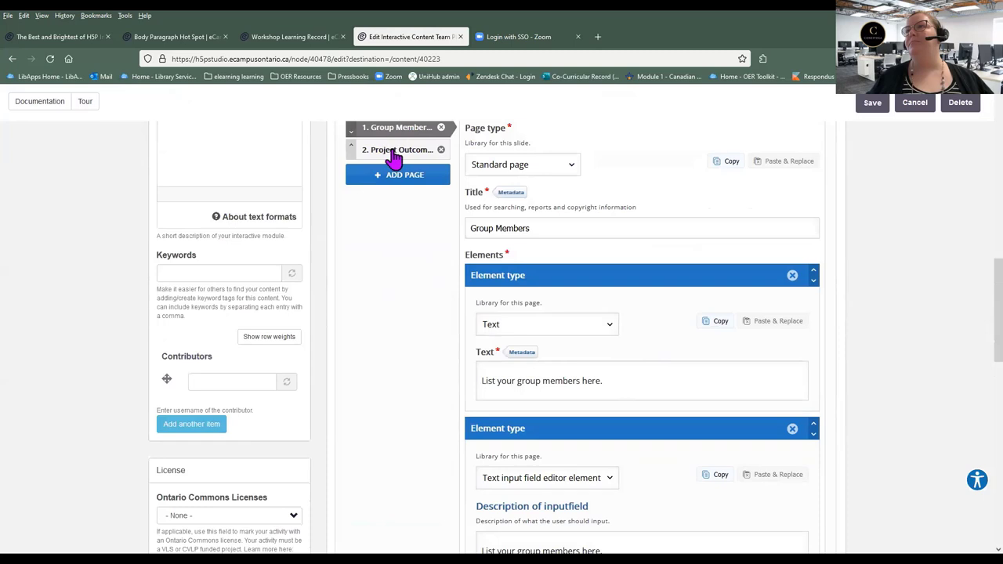
pyautogui.click(386, 177)
pyautogui.scroll(-3, 559, 479)
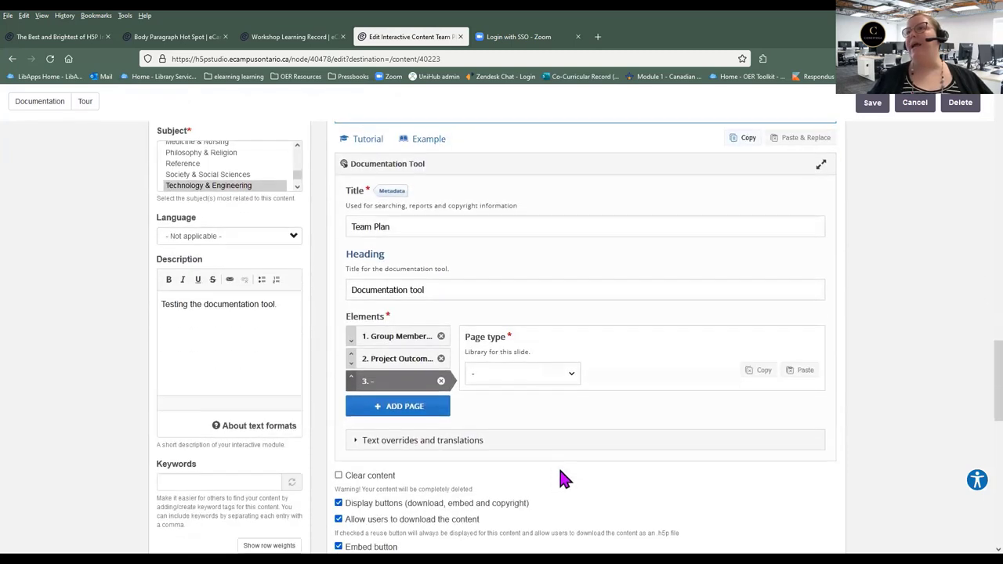
pyautogui.click(502, 342)
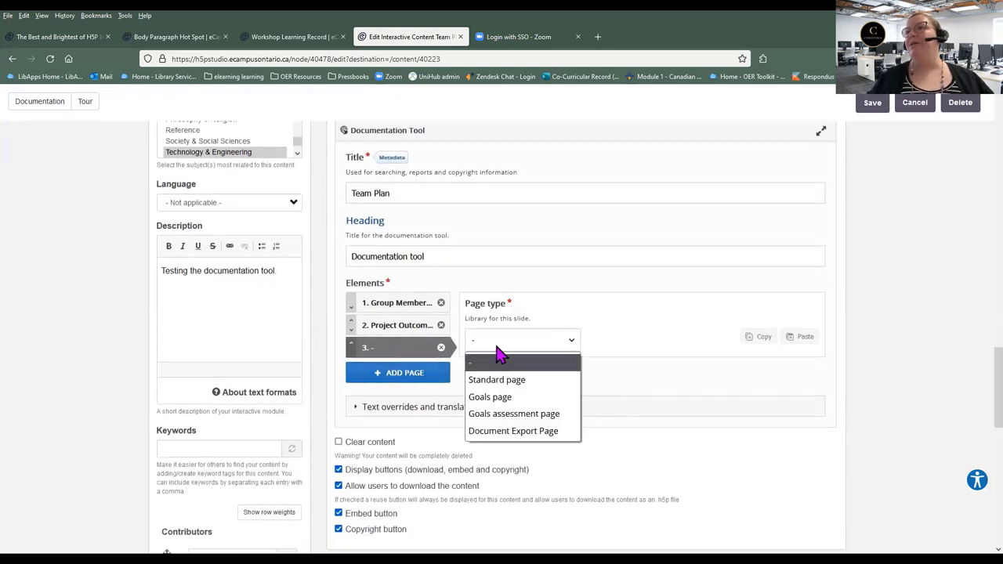
pyautogui.click(512, 418)
# Title the goals assessment page "Project Outcomes" and open its description for editing.
pyautogui.scroll(-4, 623, 359)
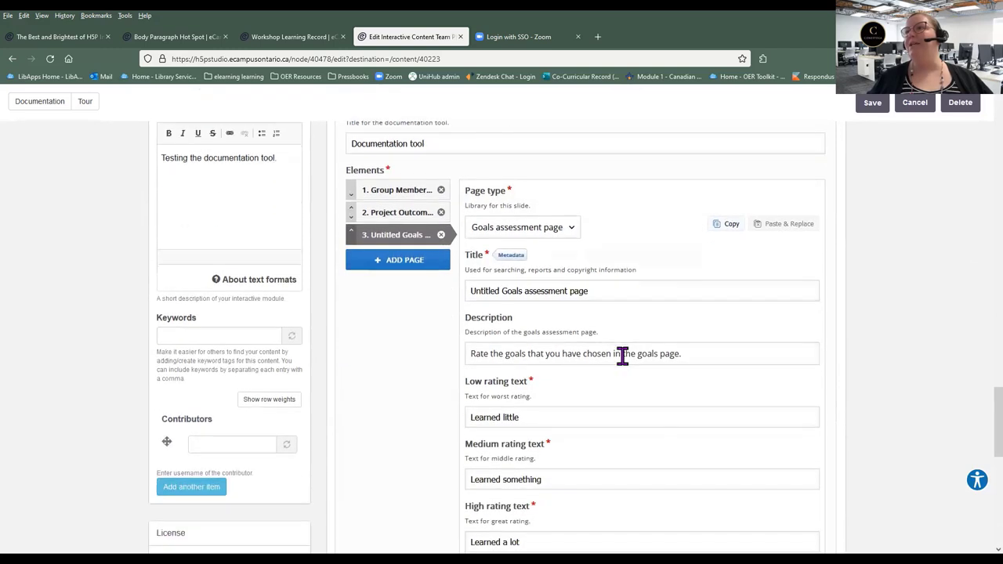
pyautogui.moveTo(594, 235); pyautogui.dragTo(419, 226)
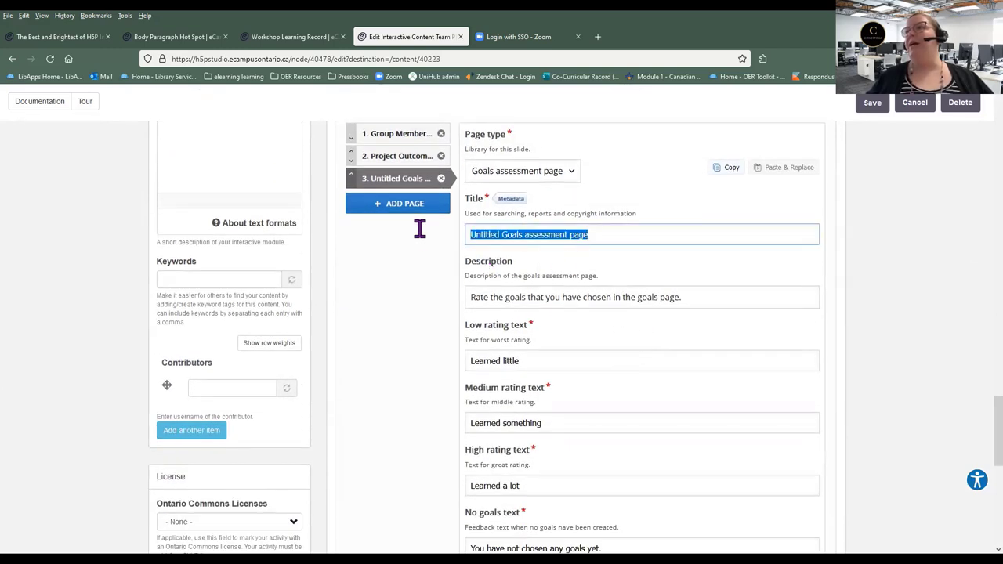
pyautogui.write('Project ')
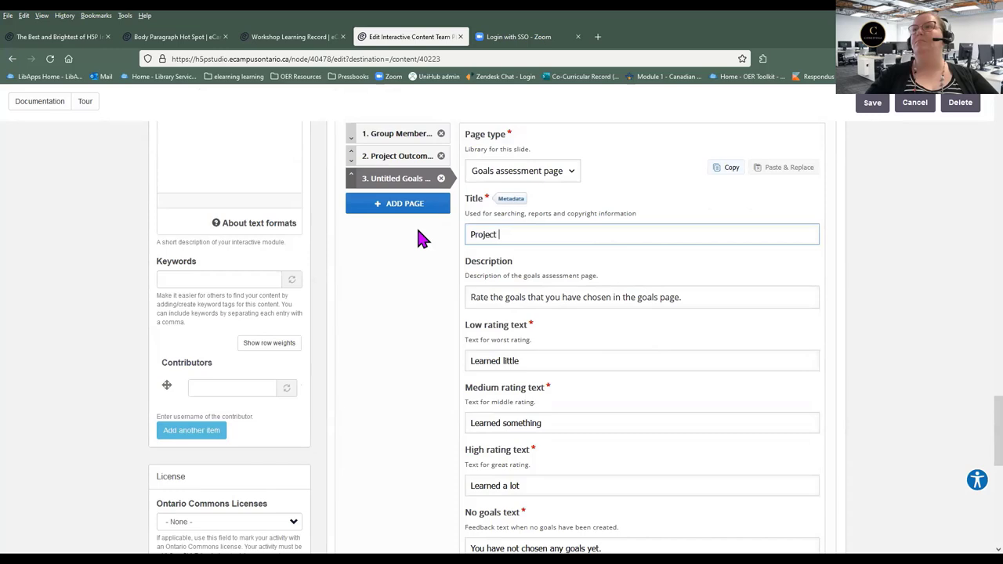
pyautogui.write('Outcomes')
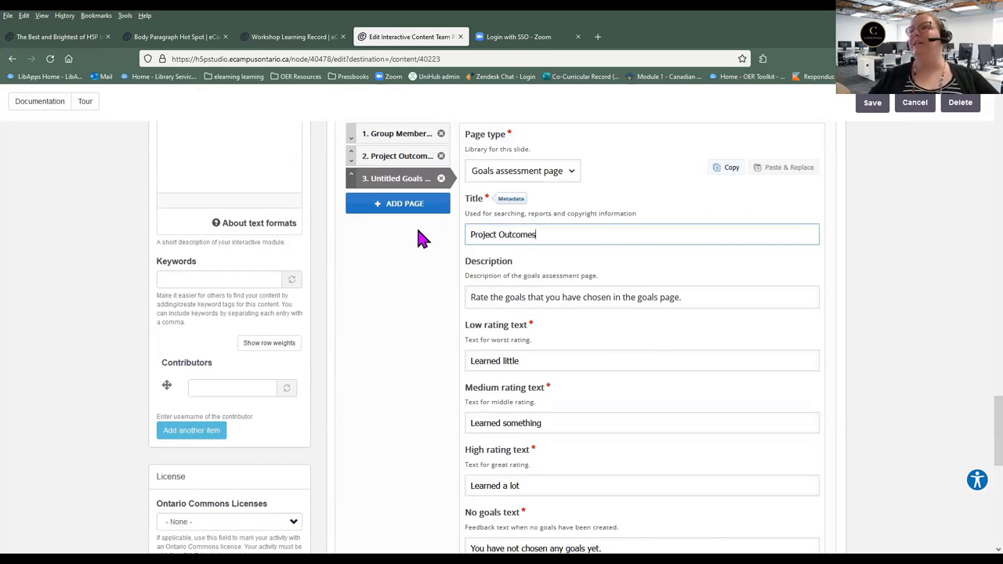
pyautogui.click(724, 298)
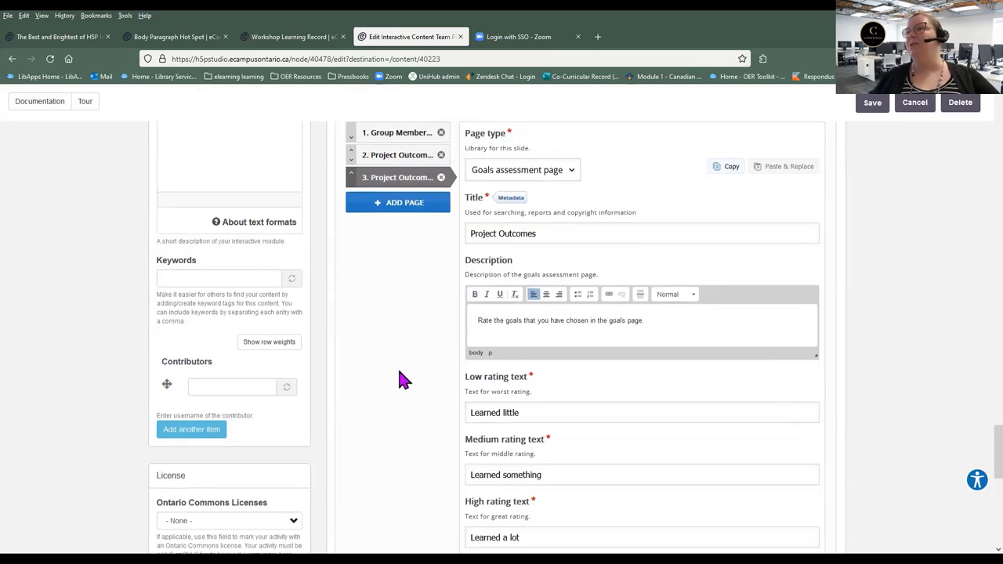
# Set the goals assessment page's low rating text to "Third" and its medium rating text to "Second".
pyautogui.scroll(-3, 397, 367)
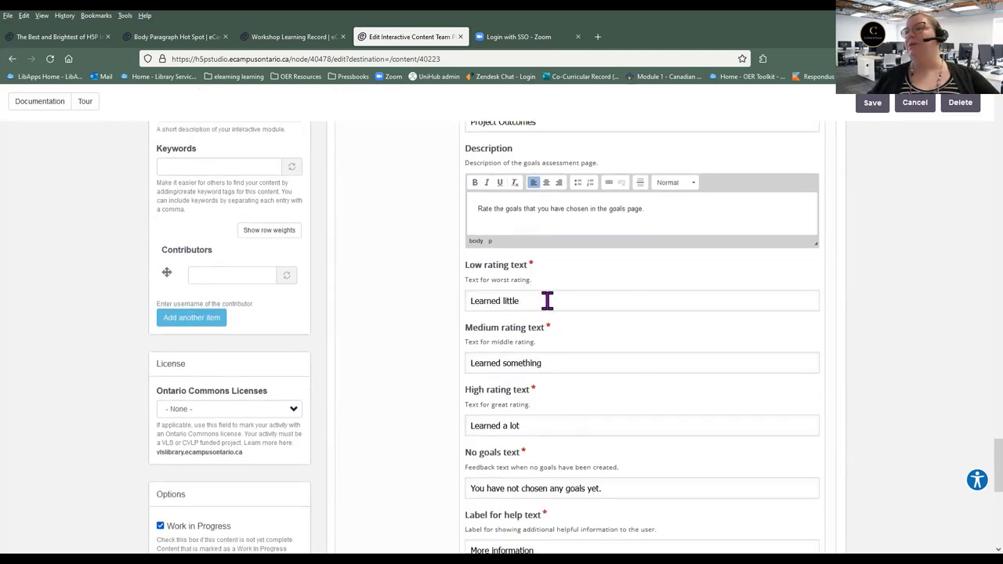
pyautogui.moveTo(544, 301); pyautogui.dragTo(431, 298)
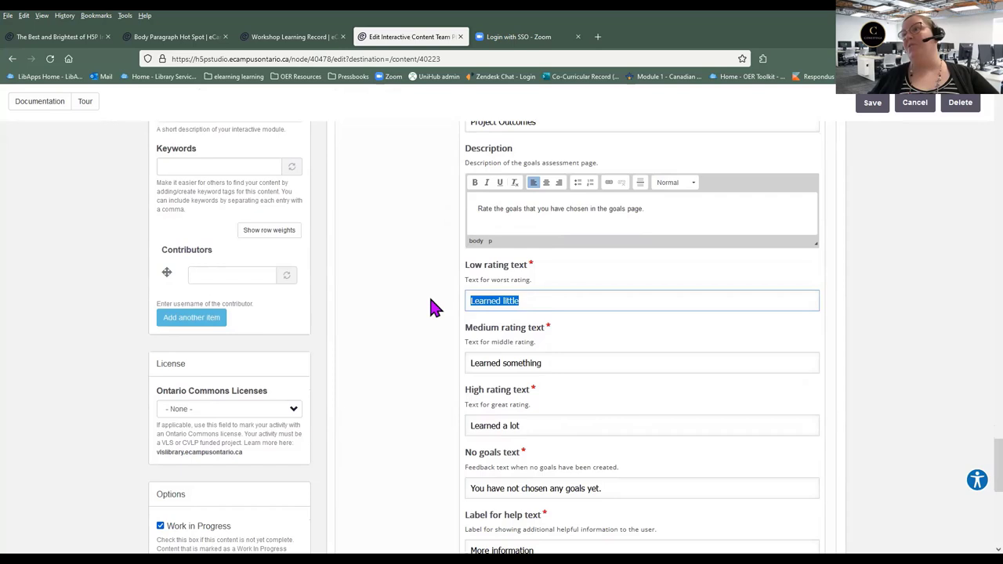
pyautogui.write('Third')
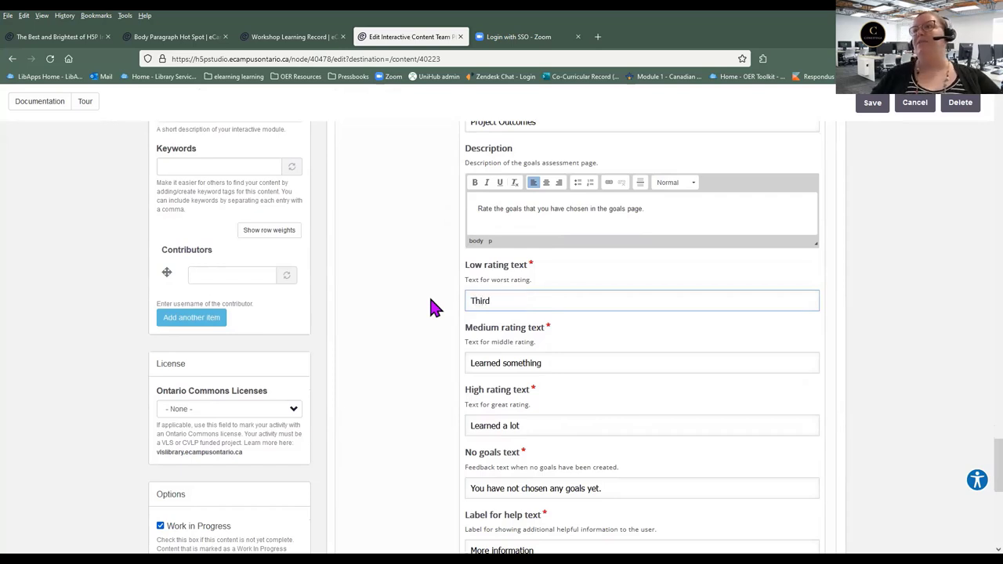
pyautogui.moveTo(549, 363); pyautogui.dragTo(431, 354)
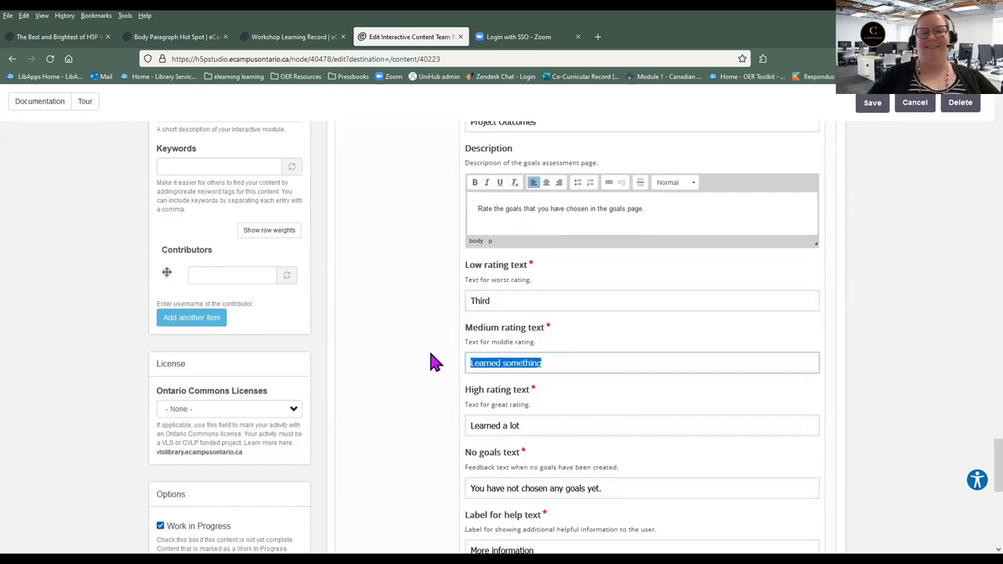
pyautogui.write('Second')
# Set the goals assessment page's high rating text to "First outcome".
pyautogui.click(537, 427)
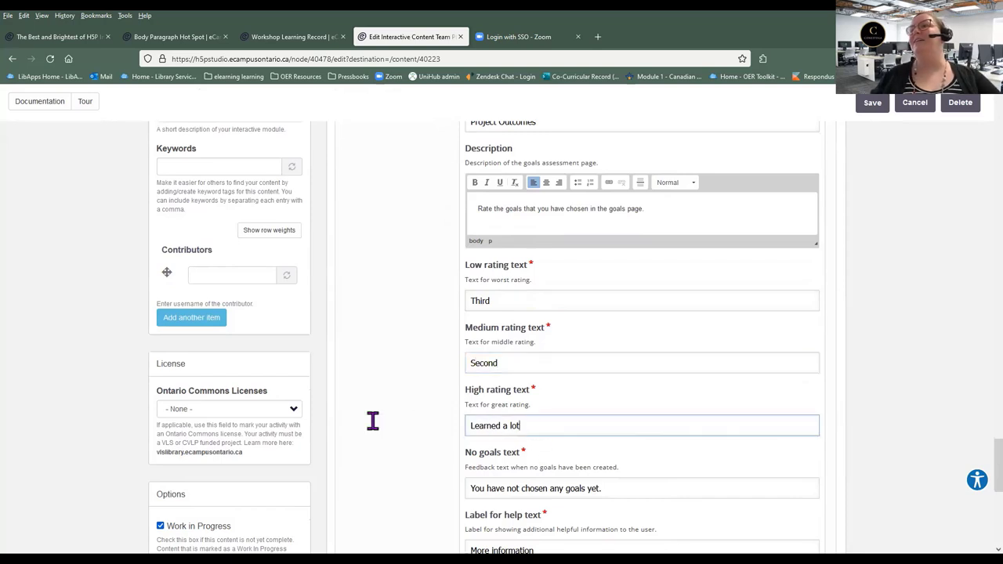
pyautogui.hotkey('ctrl', 'a')
pyautogui.write('First cout')
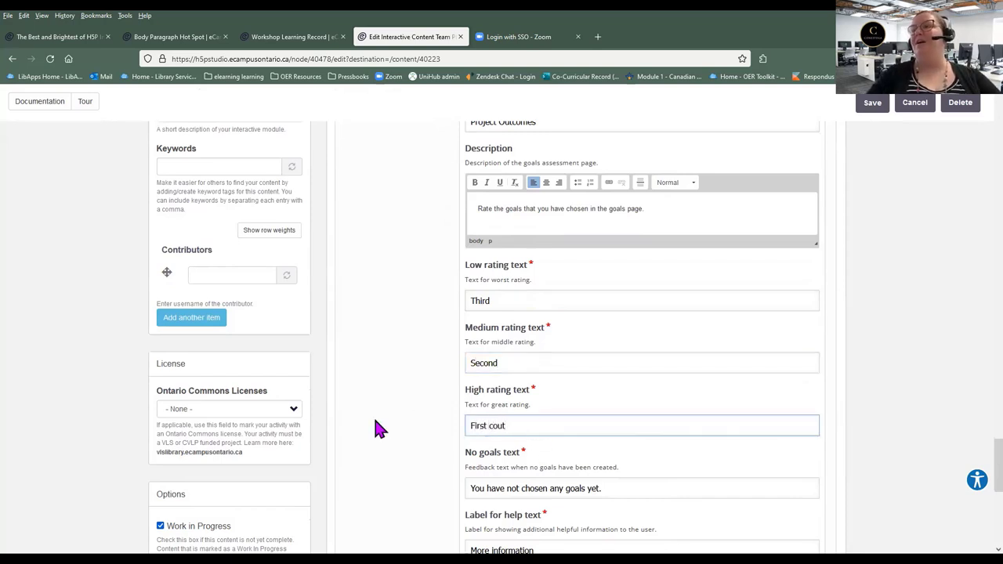
pyautogui.press('BackSpace')
pyautogui.press('BackSpace')
pyautogui.press('BackSpace')
pyautogui.press('BackSpace')
pyautogui.write('outcome')
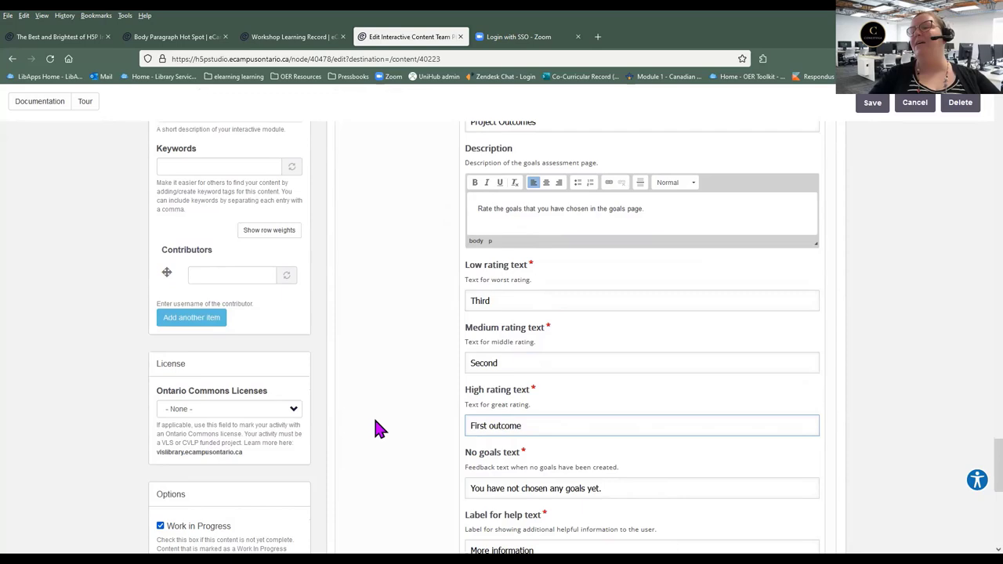
# Add a fourth page to the activity and make it a Document Export Page.
pyautogui.scroll(-3, 379, 417)
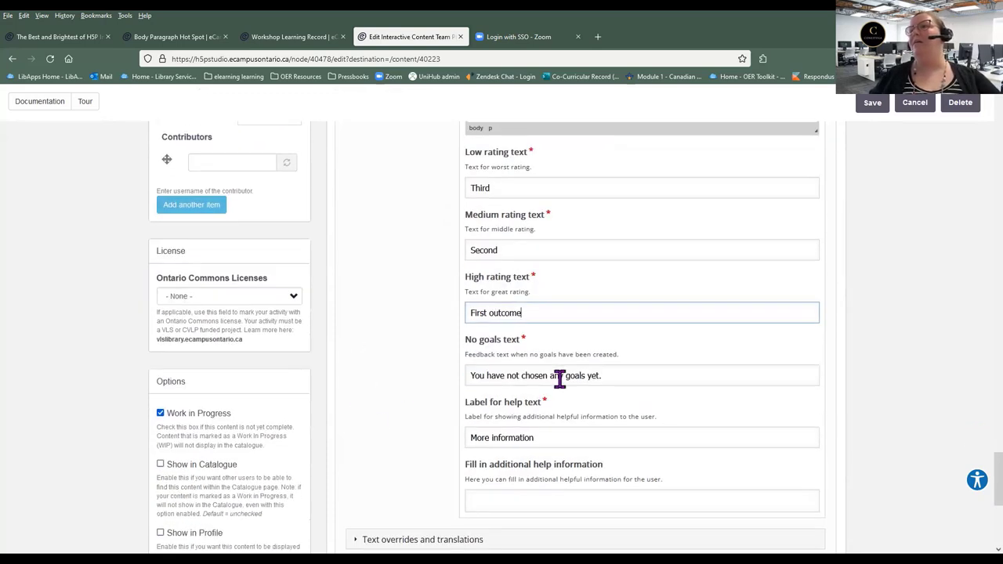
pyautogui.scroll(-2, 429, 441)
pyautogui.scroll(10, 429, 440)
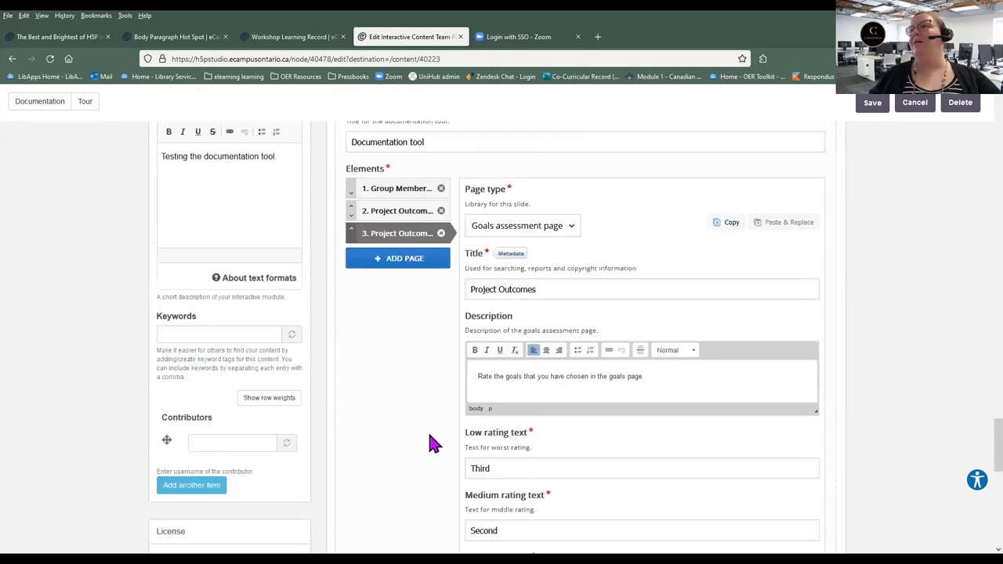
pyautogui.scroll(3, 431, 443)
pyautogui.scroll(3, 387, 457)
pyautogui.click(399, 486)
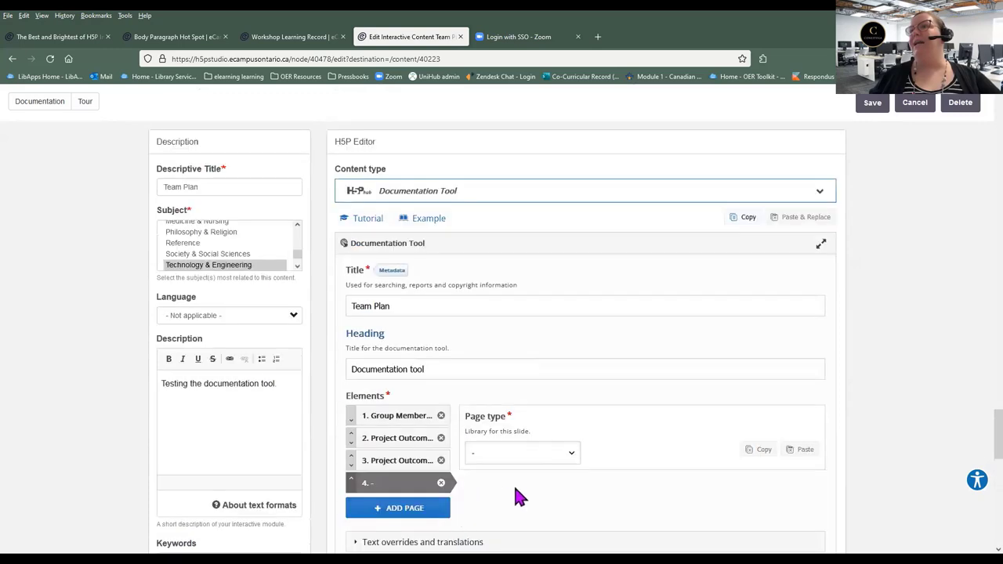
pyautogui.click(522, 451)
pyautogui.click(580, 433)
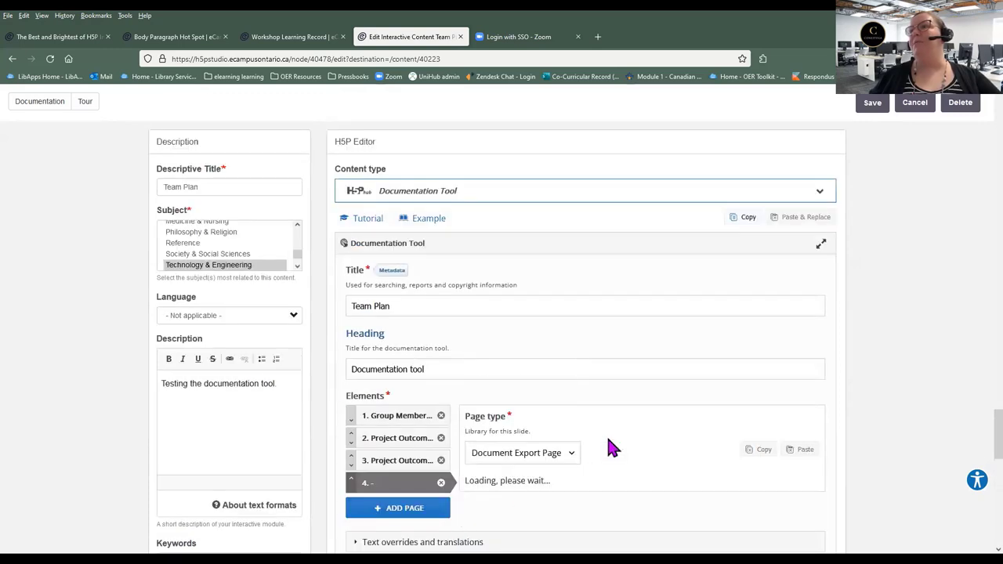
# Replace the export page's description with "Print your team project plan and submit to your teacher. Ensure each person has a copy.".
pyautogui.scroll(-5, 612, 445)
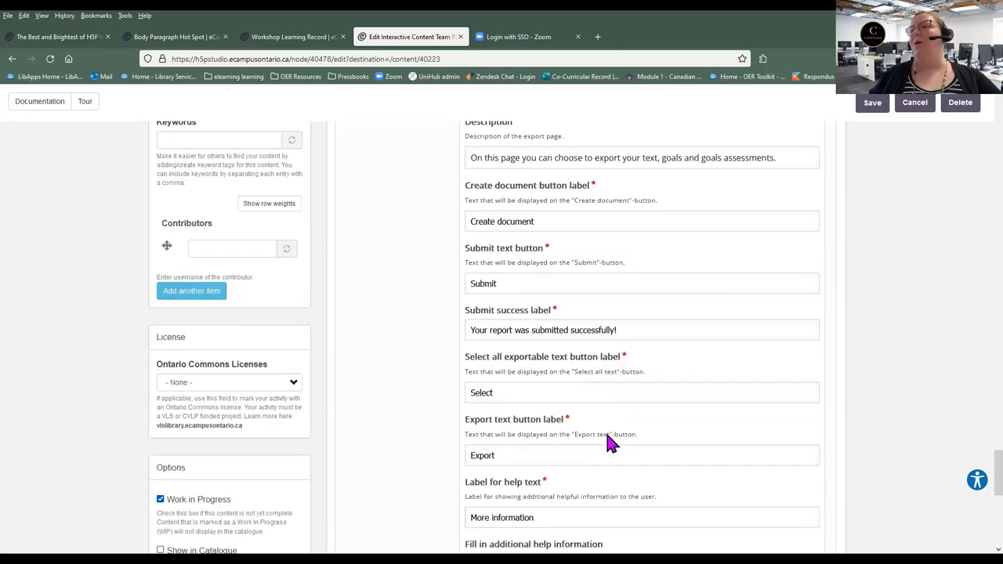
pyautogui.scroll(-4, 607, 443)
pyautogui.scroll(2, 593, 453)
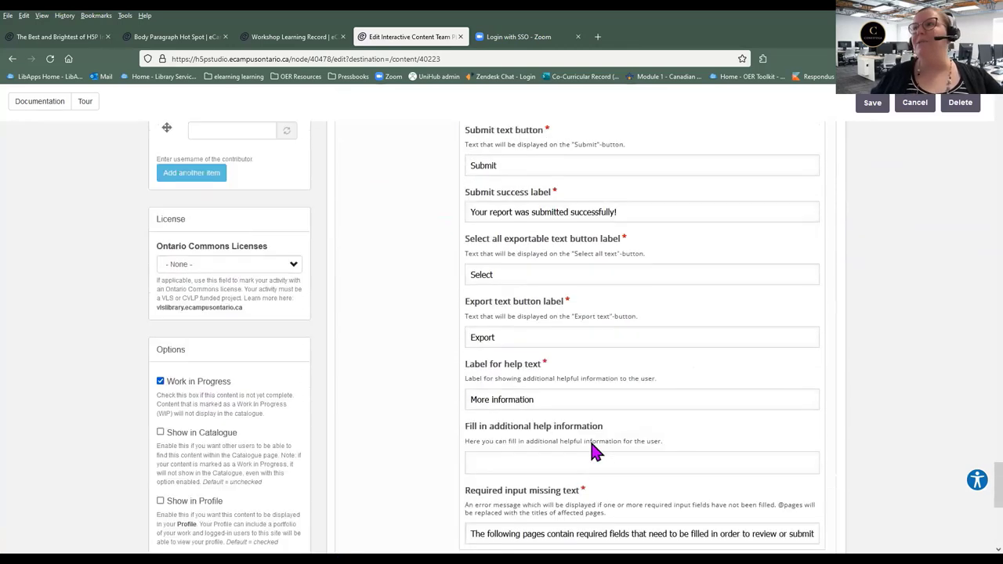
pyautogui.scroll(3, 592, 448)
pyautogui.scroll(-3, 591, 447)
pyautogui.scroll(1, 590, 447)
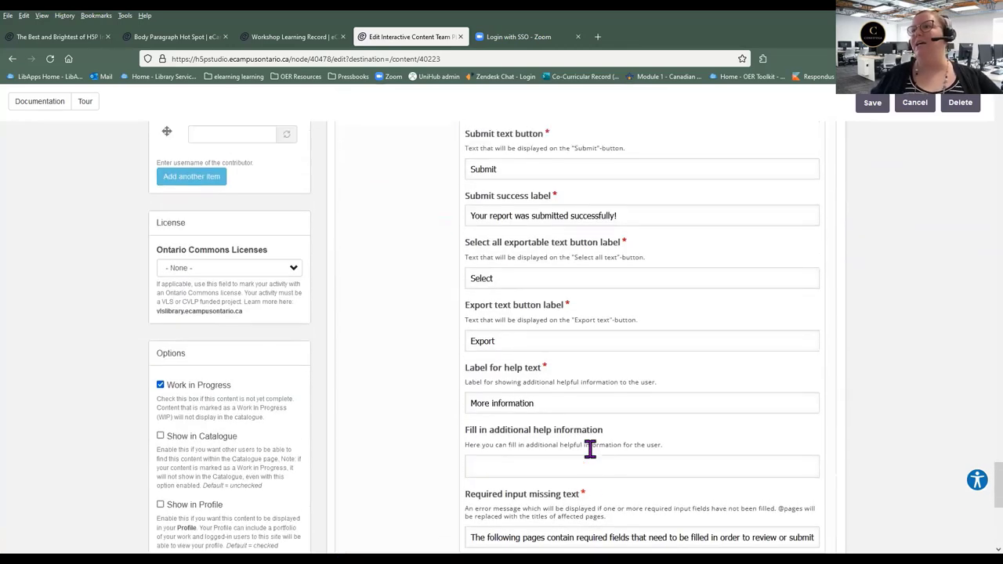
pyautogui.scroll(3, 590, 449)
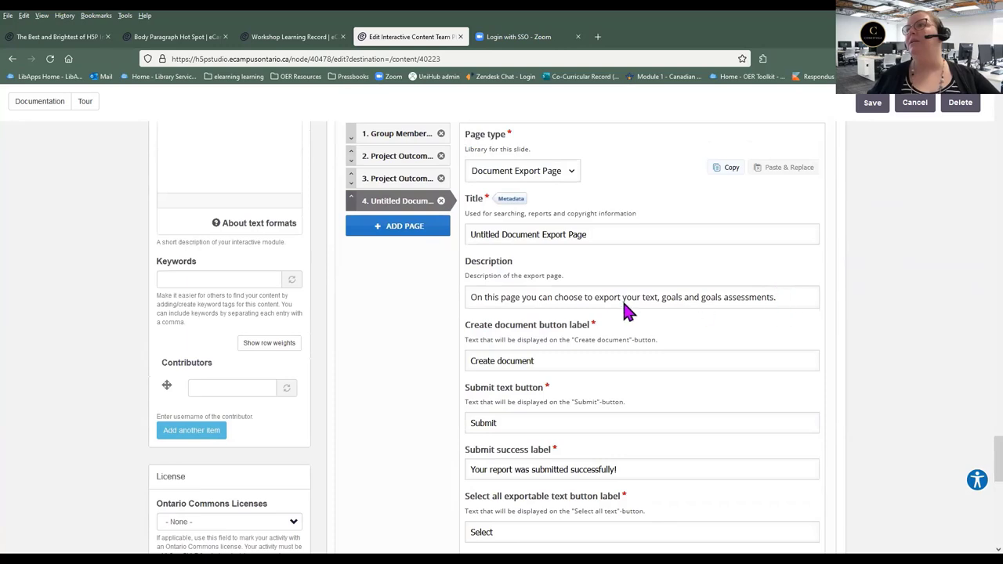
pyautogui.click(623, 299)
pyautogui.moveTo(728, 322); pyautogui.dragTo(417, 324)
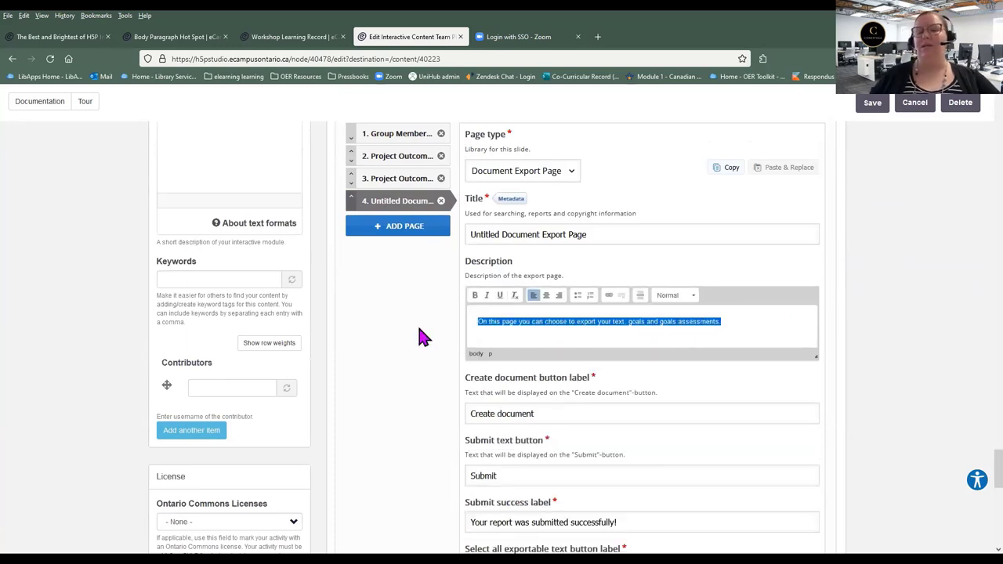
pyautogui.write('Print your')
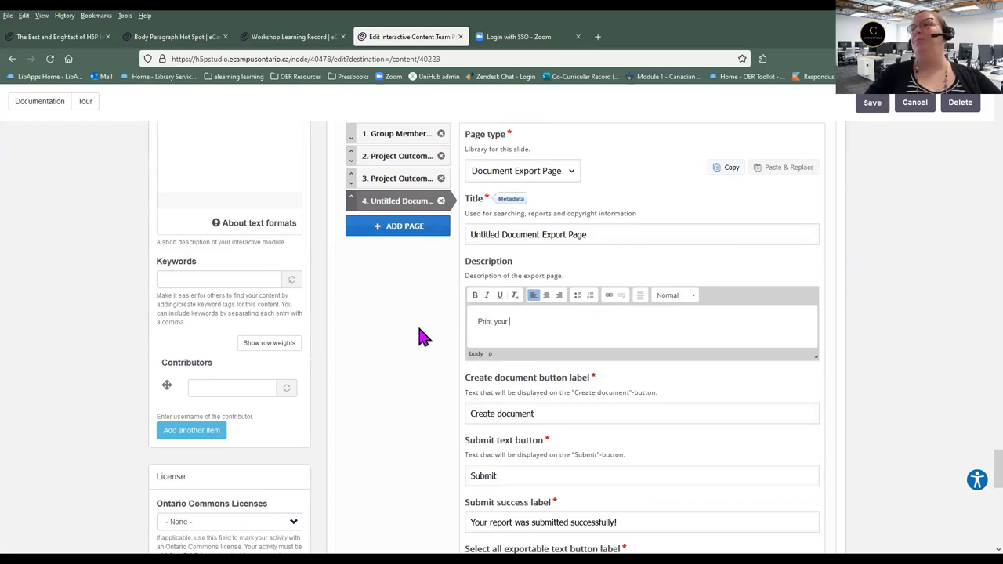
pyautogui.write(' team pro')
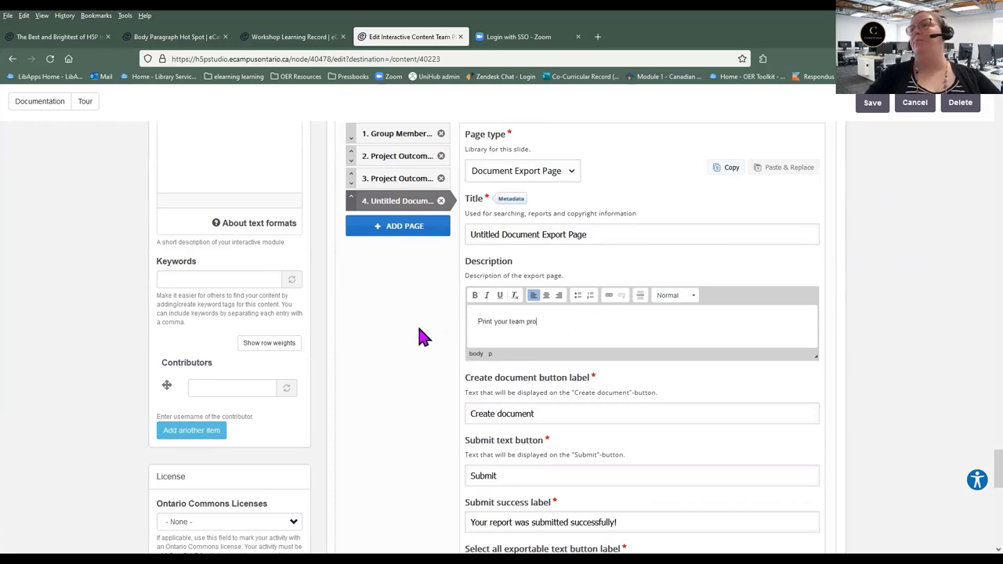
pyautogui.write('ject plan and sub')
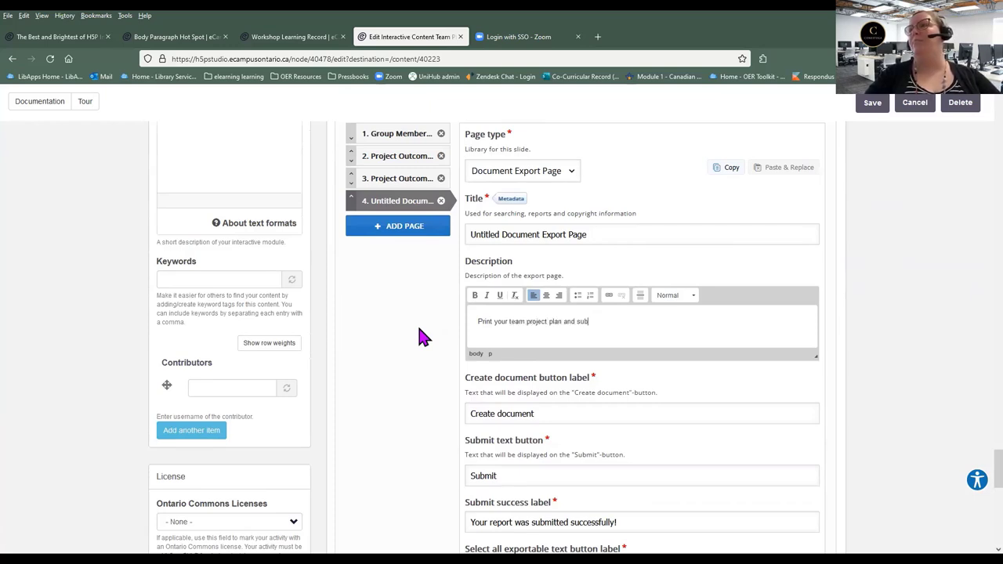
pyautogui.write('mit to your teacher. Ensure each person has a copy.')
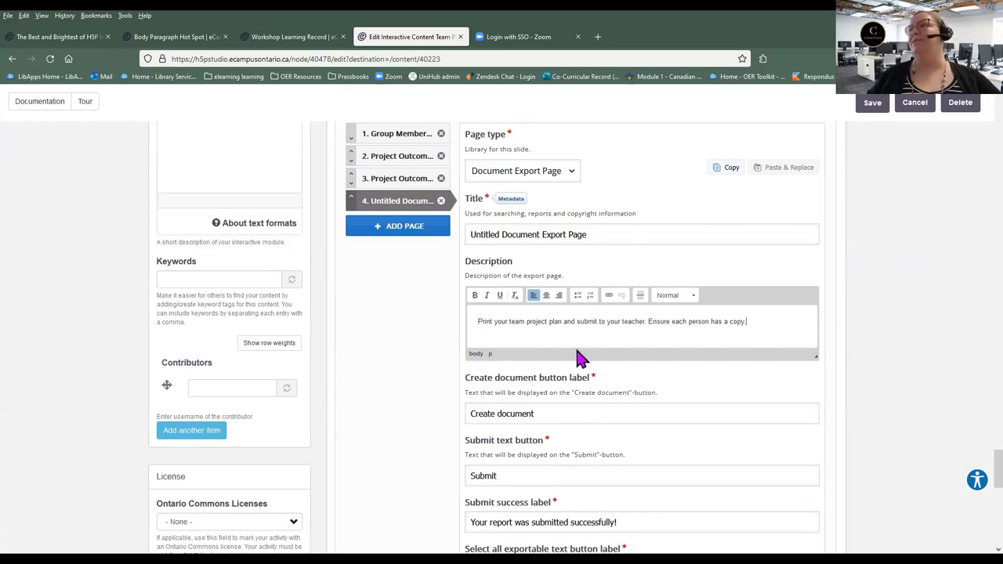
# Review the export page's button labels and help text fields and the activity's list of pages.
pyautogui.scroll(-5, 391, 423)
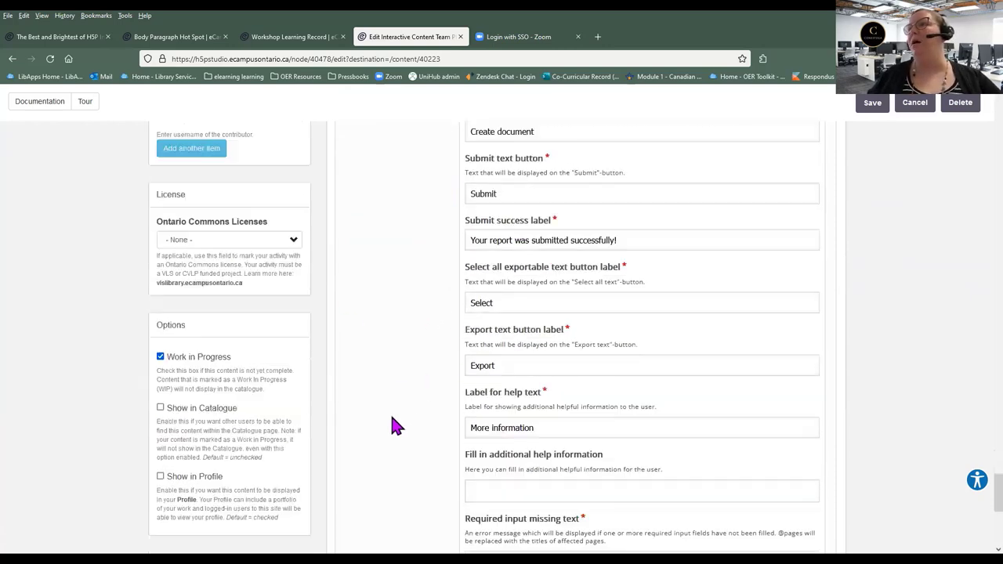
pyautogui.scroll(2, 392, 423)
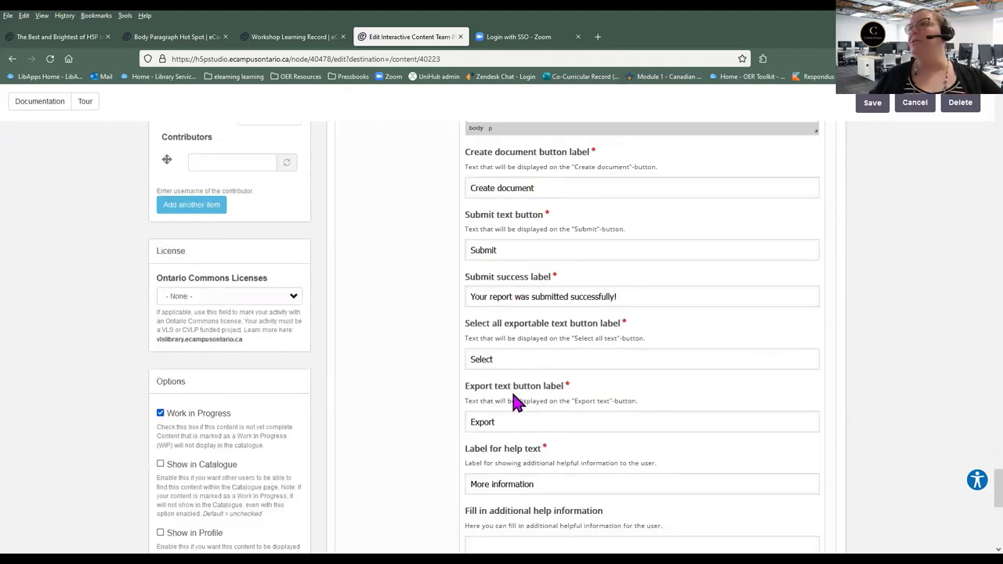
pyautogui.scroll(-3, 478, 406)
pyautogui.scroll(-1, 442, 416)
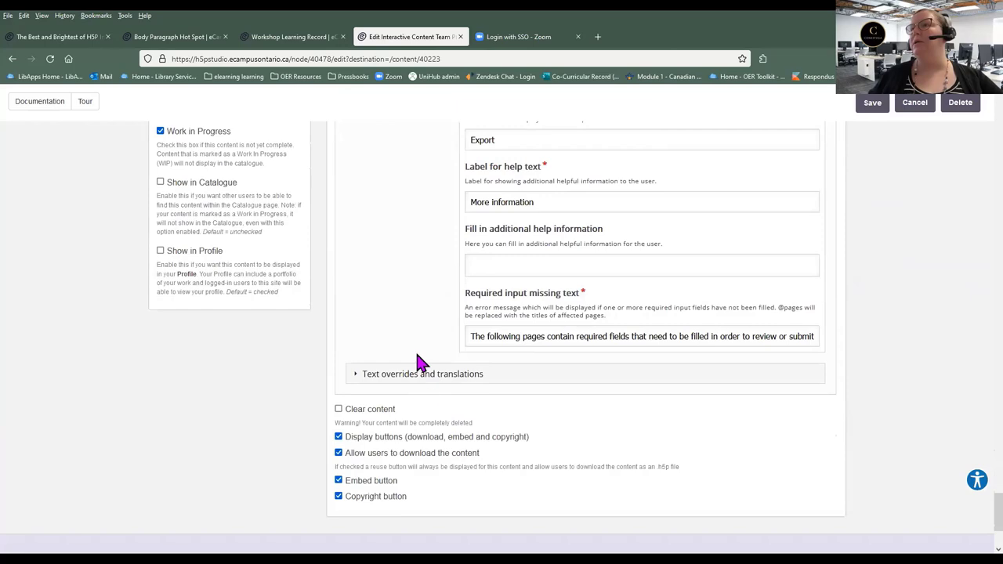
pyautogui.scroll(15, 354, 392)
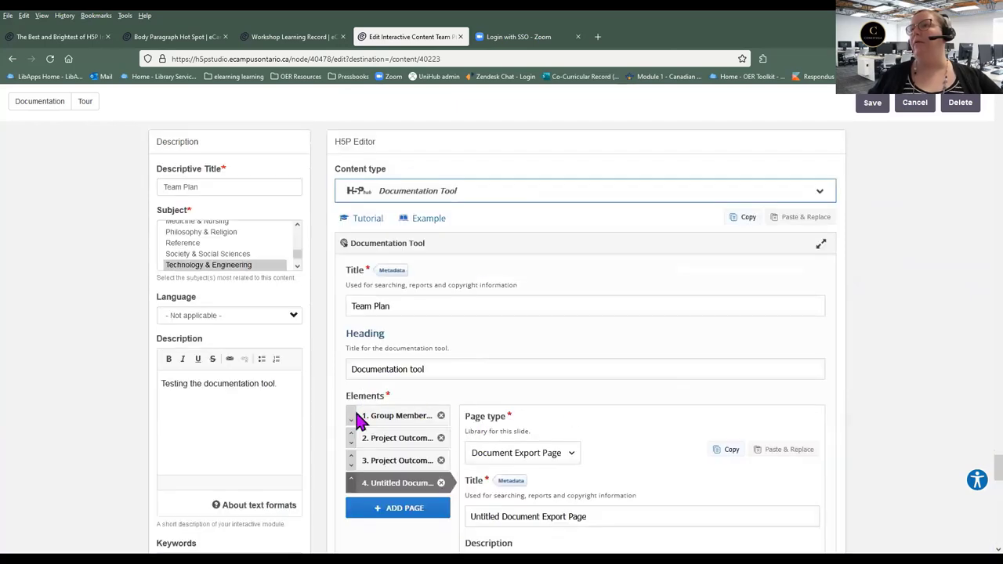
pyautogui.scroll(-2, 352, 427)
pyautogui.scroll(-3, 352, 427)
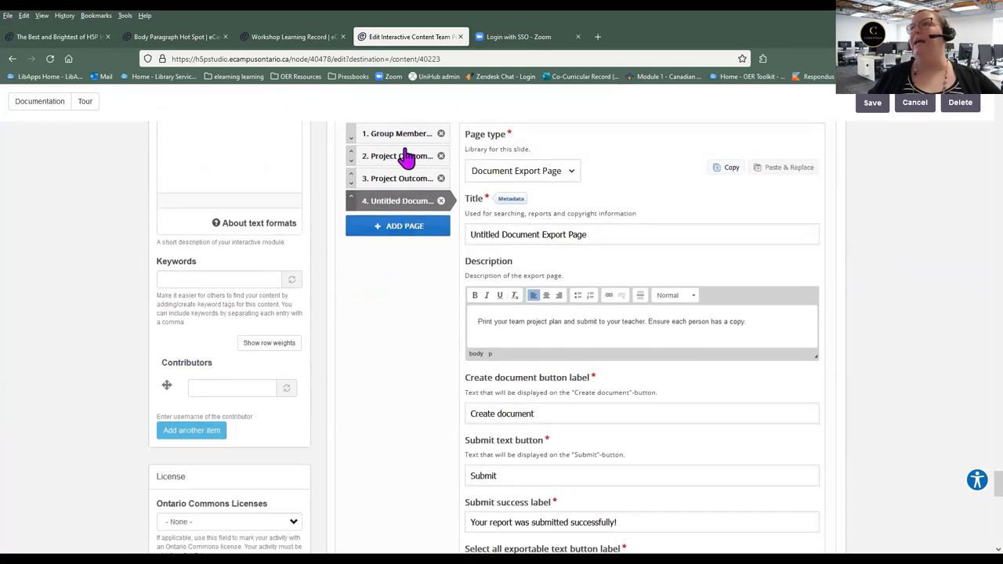
pyautogui.scroll(1, 363, 332)
pyautogui.scroll(3, 372, 297)
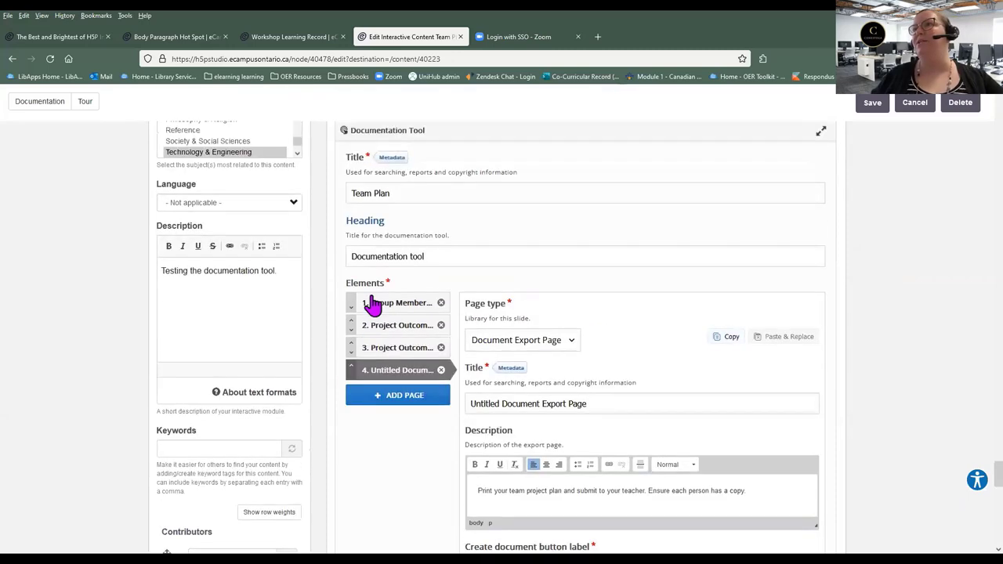
pyautogui.scroll(-1, 373, 347)
pyautogui.scroll(1, 365, 369)
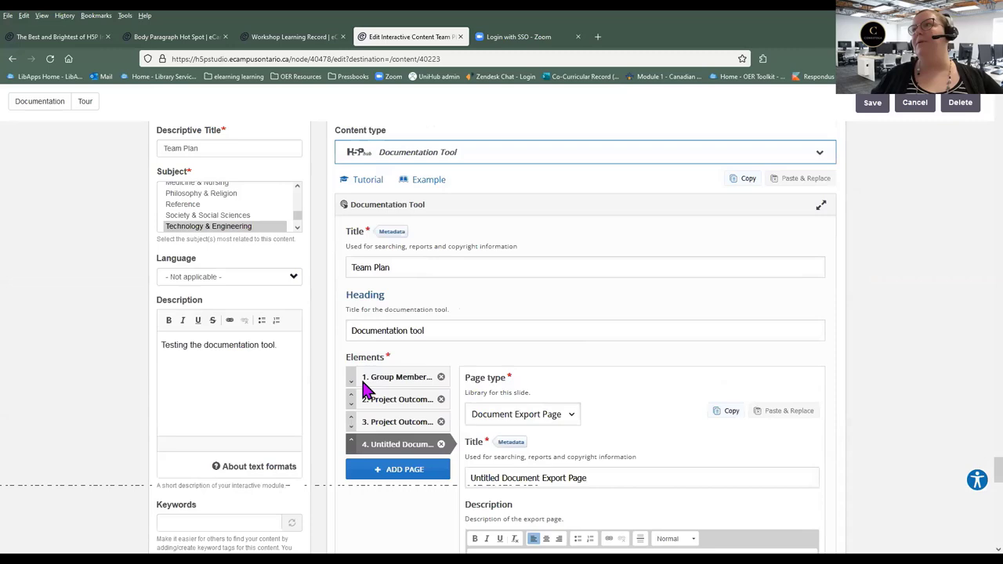
# Expand the text overrides and translations and examine the Documentation Tool and Goals page entries.
pyautogui.scroll(-3, 367, 389)
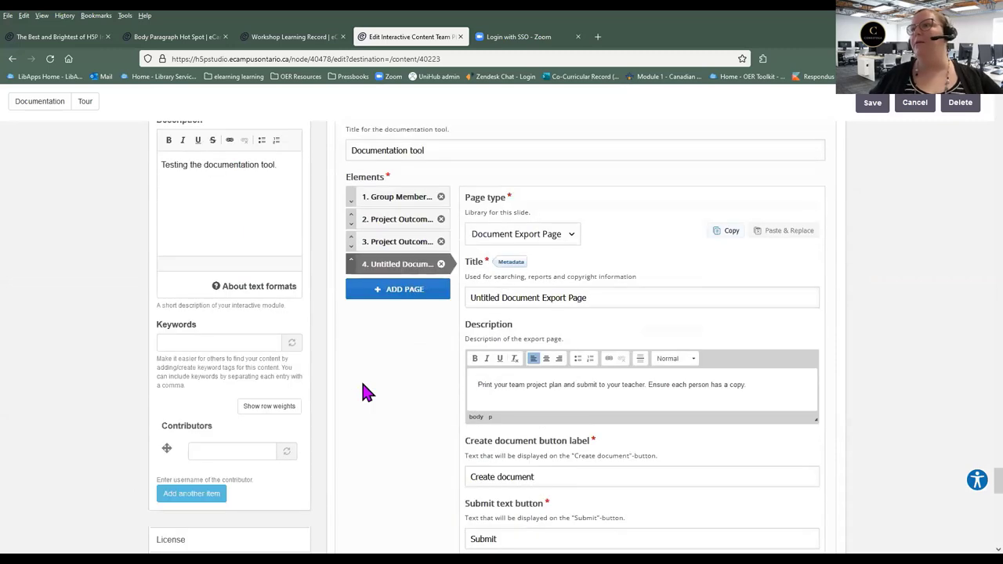
pyautogui.scroll(-6, 363, 389)
pyautogui.scroll(-4, 363, 330)
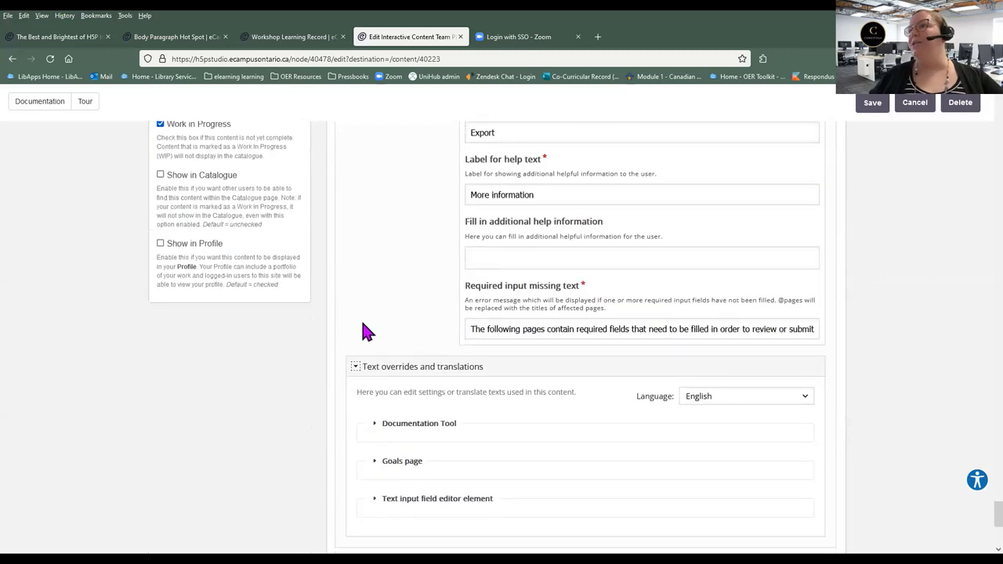
pyautogui.scroll(-1, 363, 331)
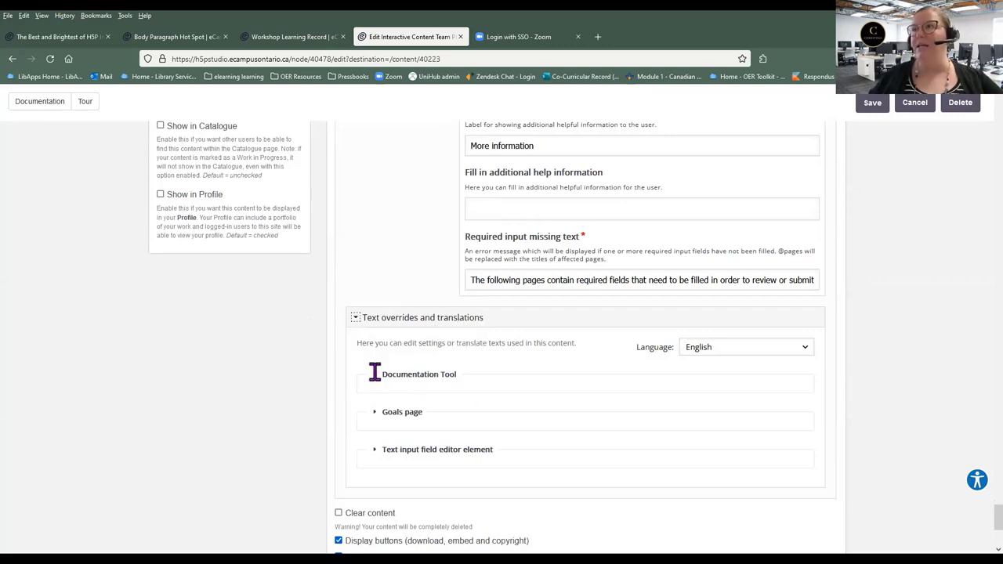
pyautogui.scroll(11, 340, 444)
pyautogui.scroll(-11, 365, 421)
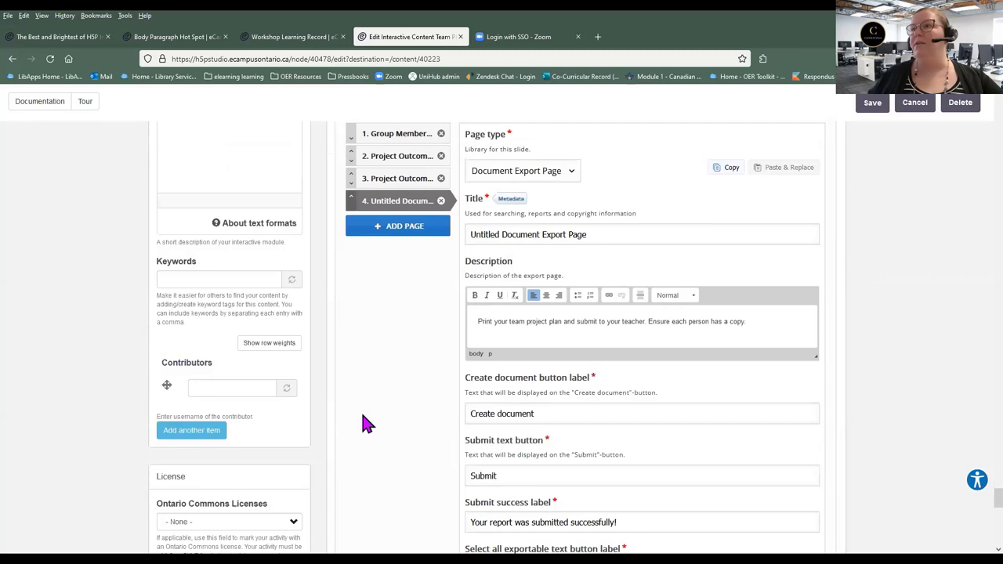
pyautogui.click(376, 331)
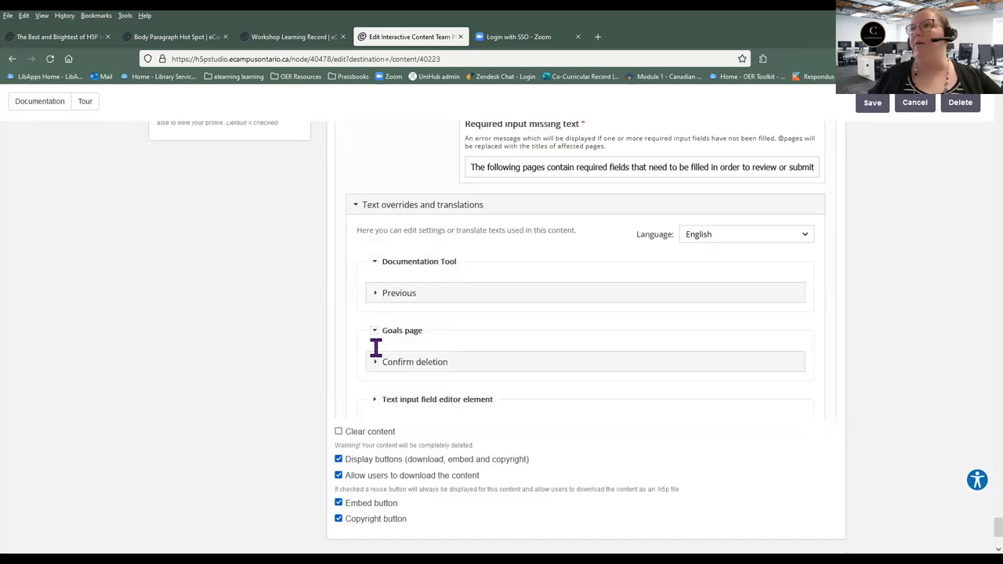
pyautogui.scroll(10, 377, 347)
pyautogui.scroll(-5, 401, 439)
pyautogui.scroll(-8, 395, 427)
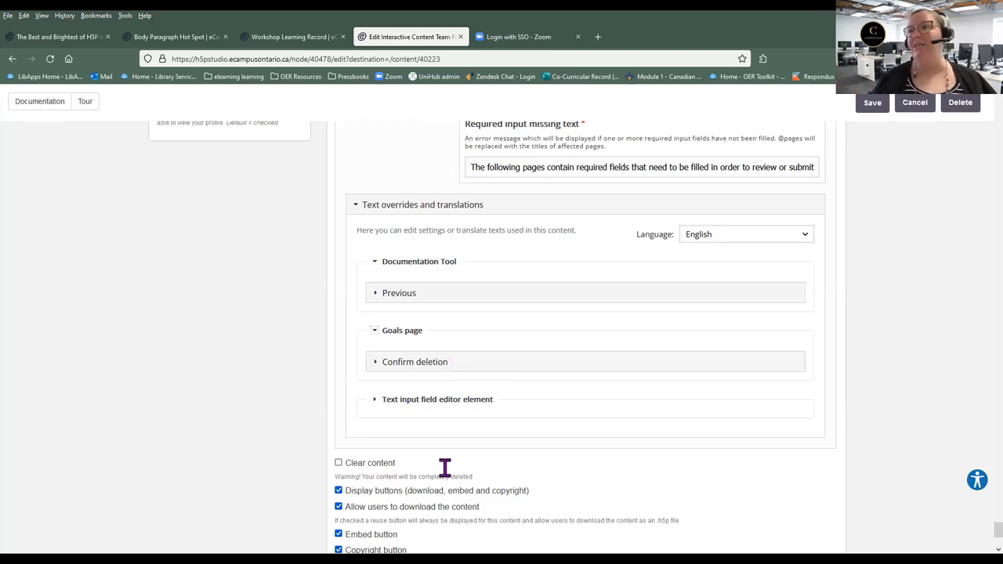
# Turn off the embed button and the option allowing users to download the content.
pyautogui.scroll(-3, 524, 439)
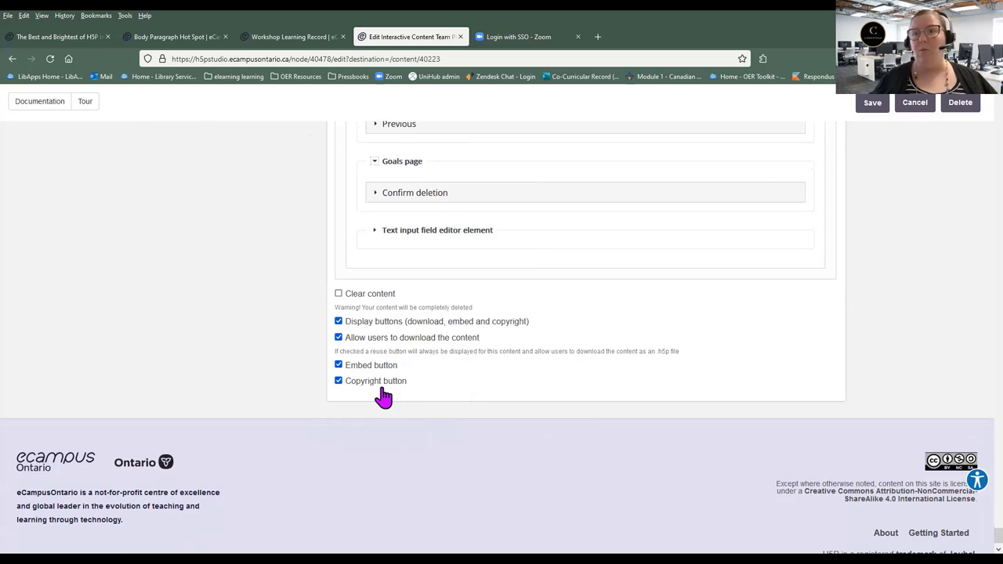
pyautogui.click(339, 365)
pyautogui.click(338, 337)
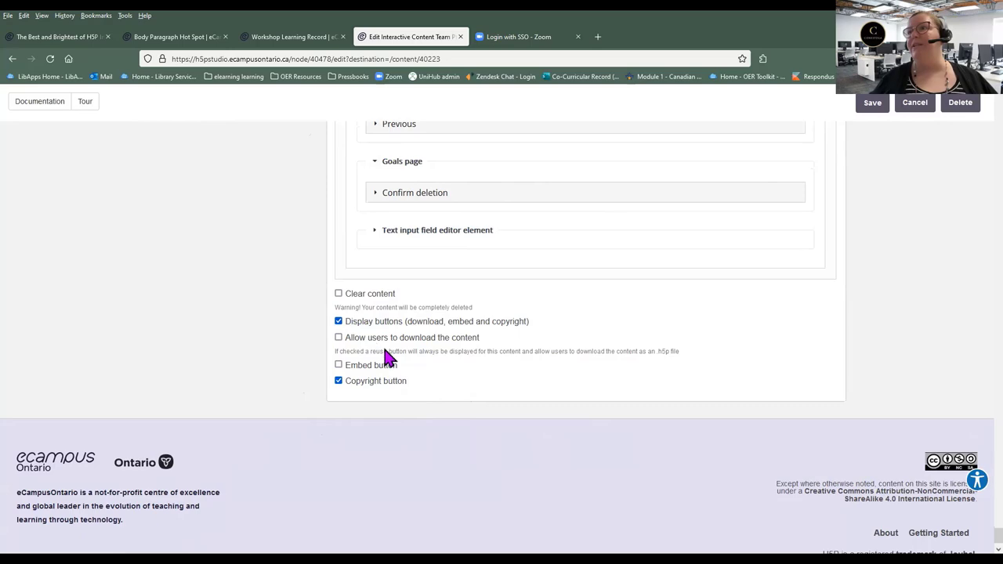
# Look back over the Team Plan activity's settings and save the activity.
pyautogui.scroll(4, 400, 350)
pyautogui.scroll(10, 402, 357)
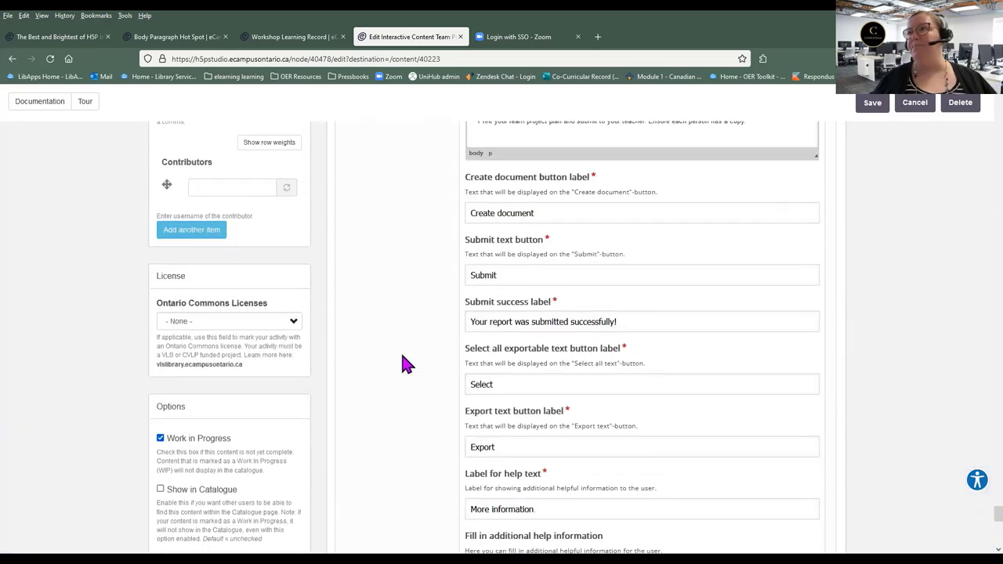
pyautogui.scroll(2, 400, 360)
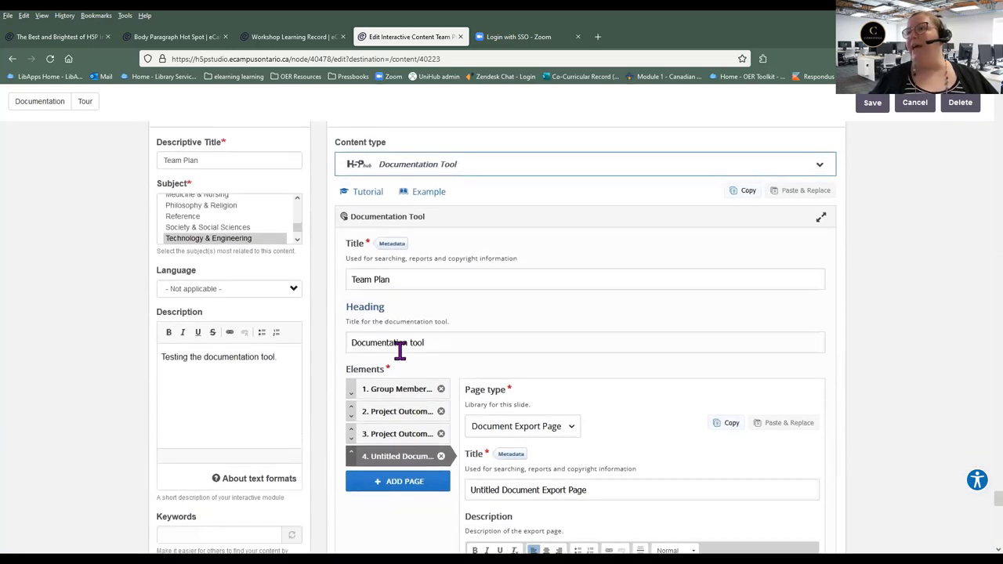
pyautogui.scroll(-4, 399, 356)
pyautogui.scroll(5, 396, 357)
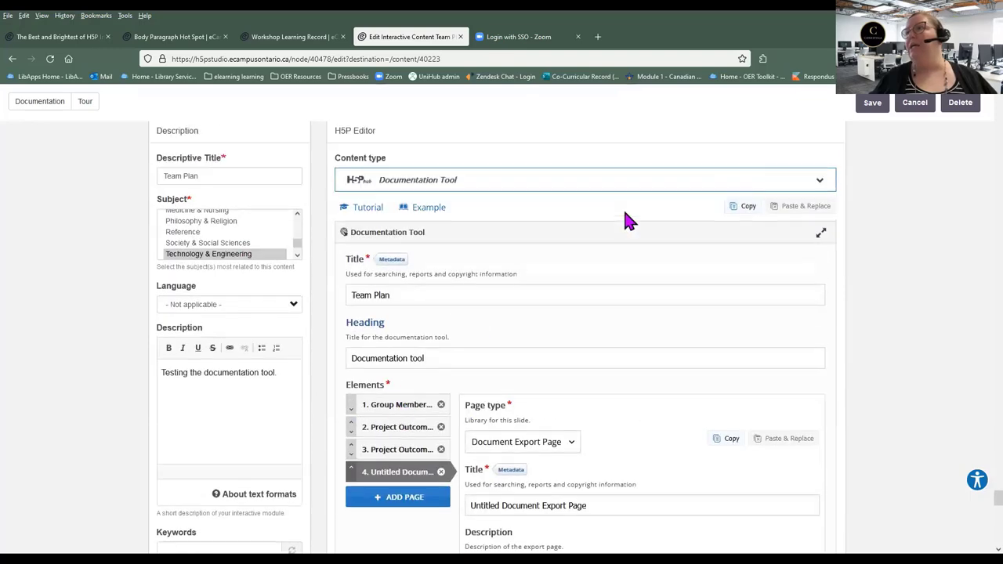
pyautogui.click(871, 109)
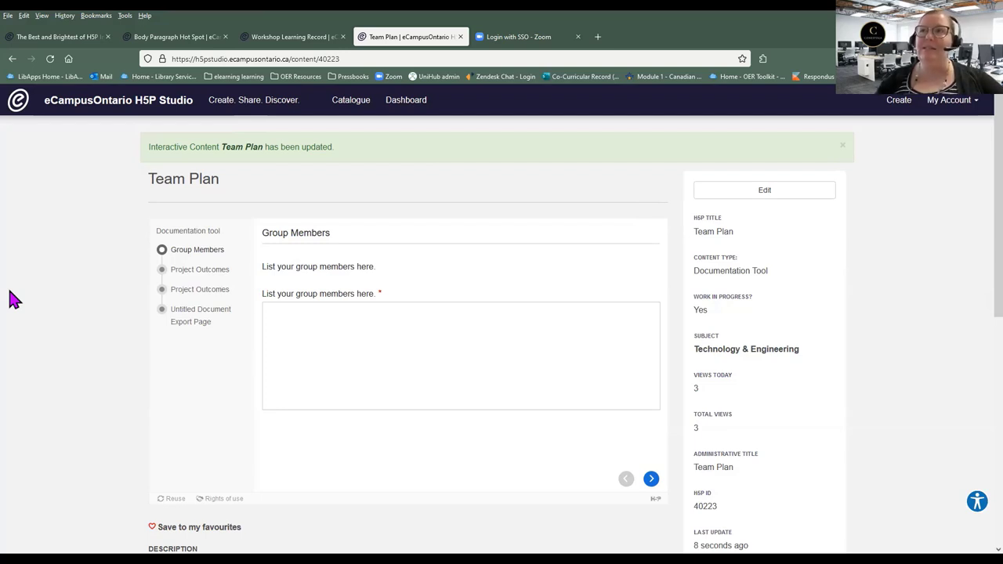
# Preview the saved Team Plan activity, examining its Group Members, goals assessment and document export pages and the required-field check.
pyautogui.click(202, 289)
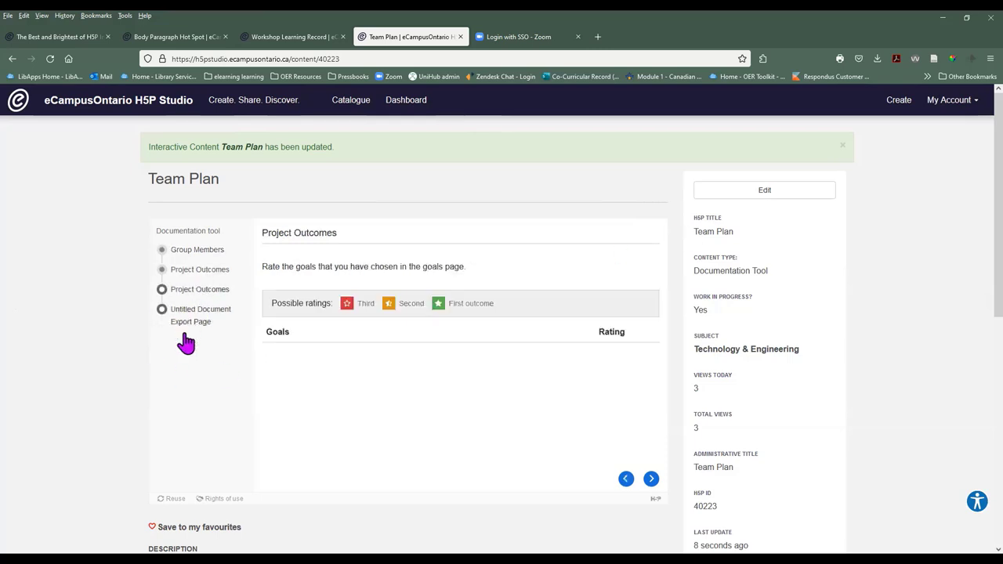
pyautogui.click(188, 326)
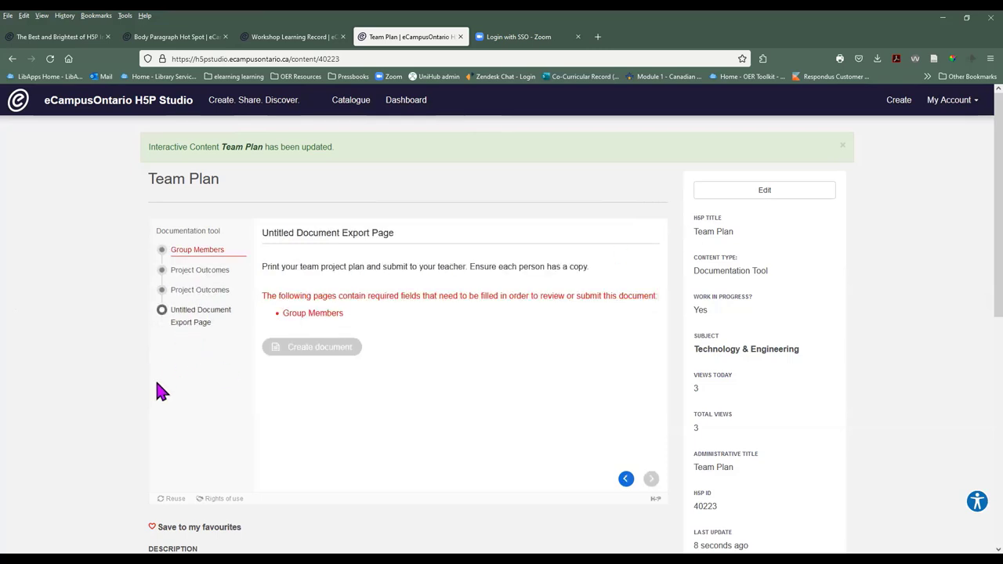
pyautogui.click(193, 250)
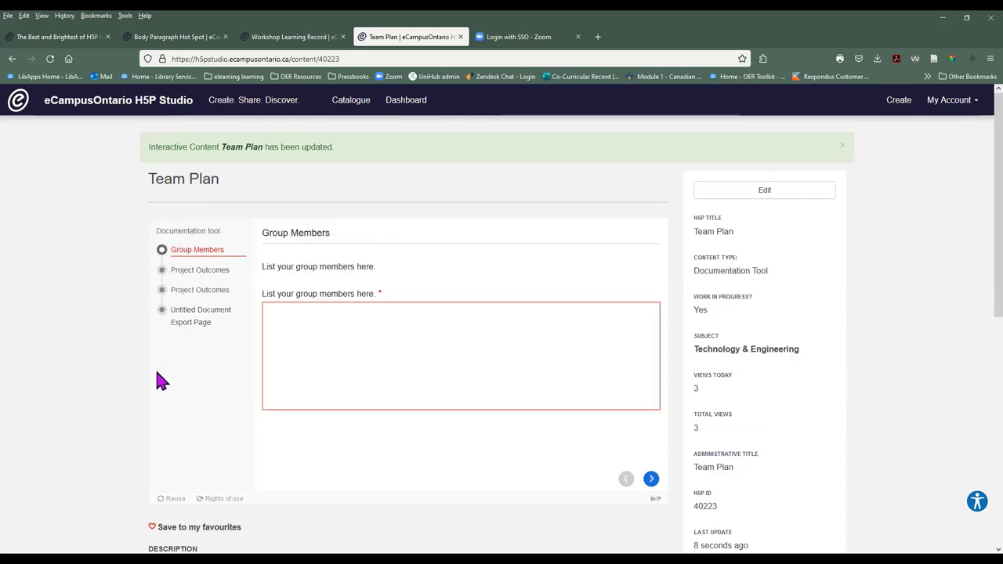
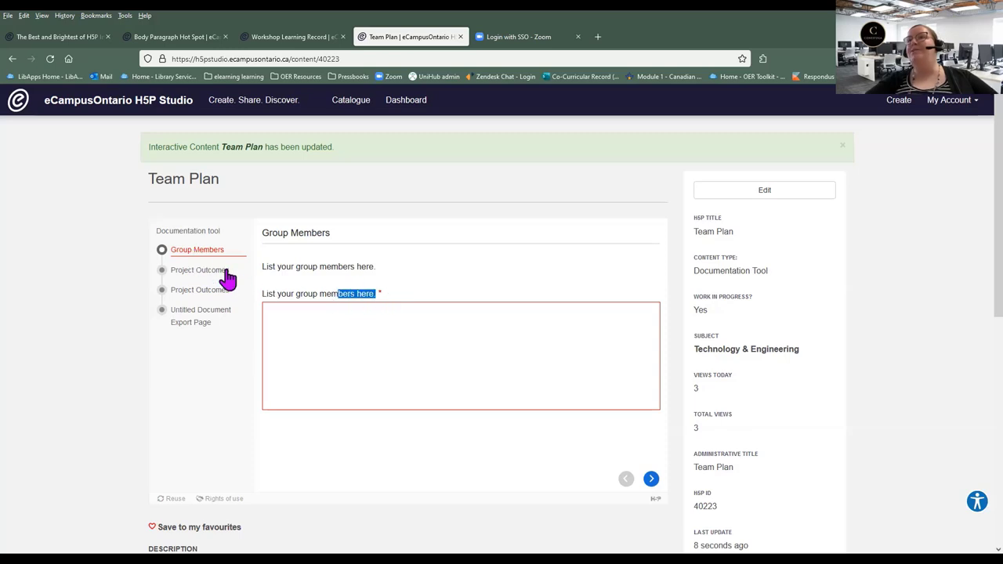
pyautogui.click(206, 291)
pyautogui.click(212, 299)
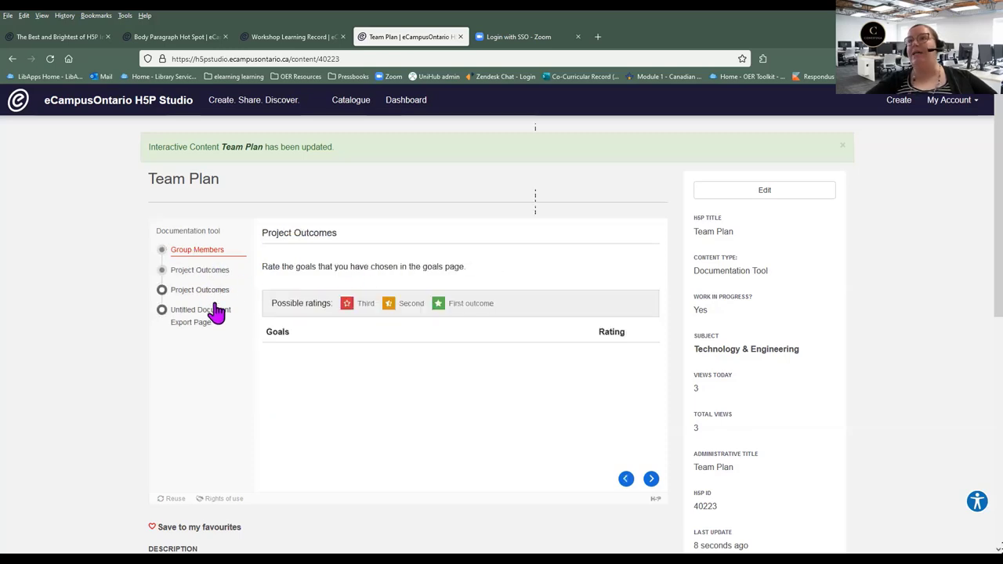
pyautogui.click(215, 314)
pyautogui.moveTo(287, 341); pyautogui.dragTo(336, 350)
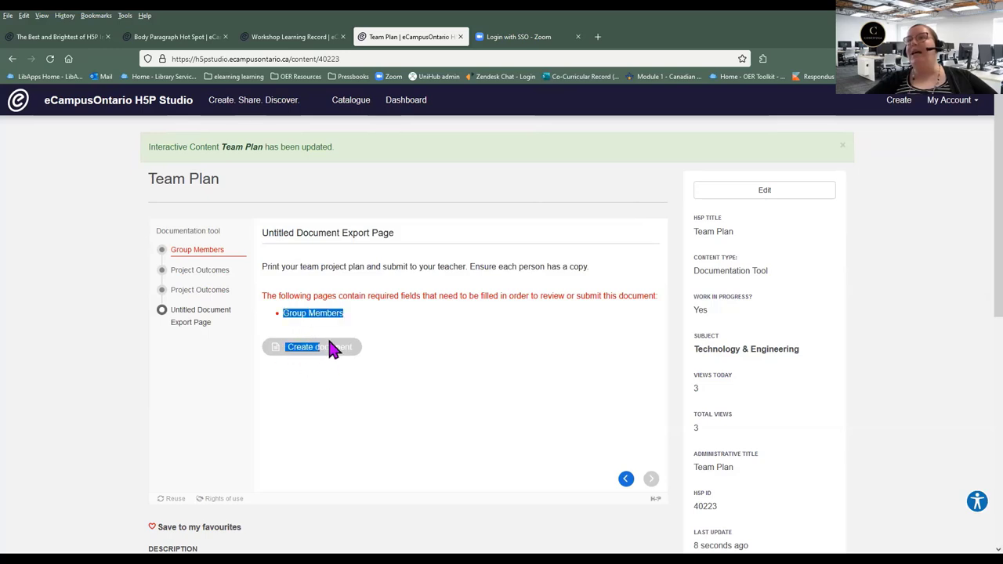
pyautogui.click(321, 385)
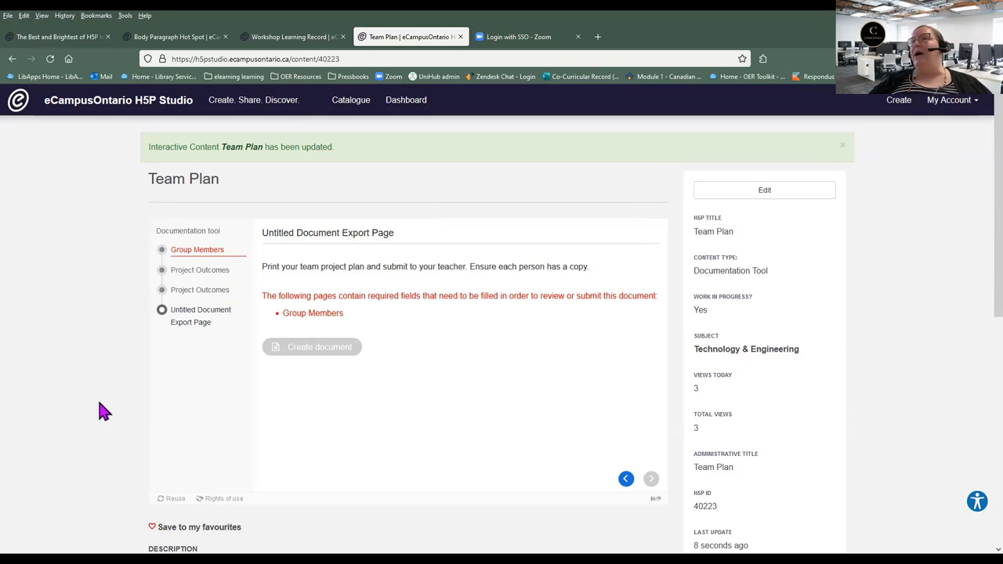
pyautogui.scroll(-2, 193, 345)
pyautogui.scroll(2, 80, 352)
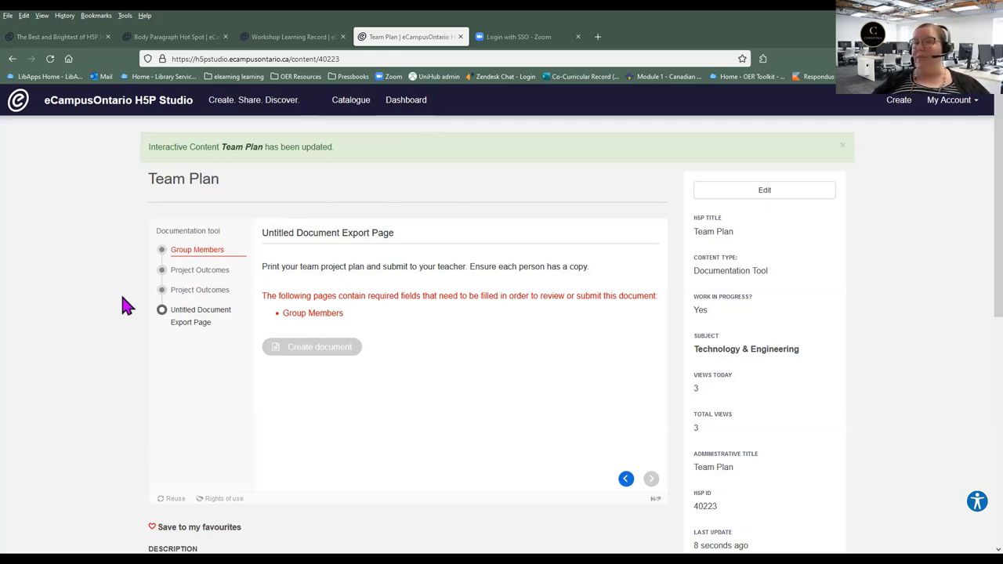
pyautogui.click(310, 313)
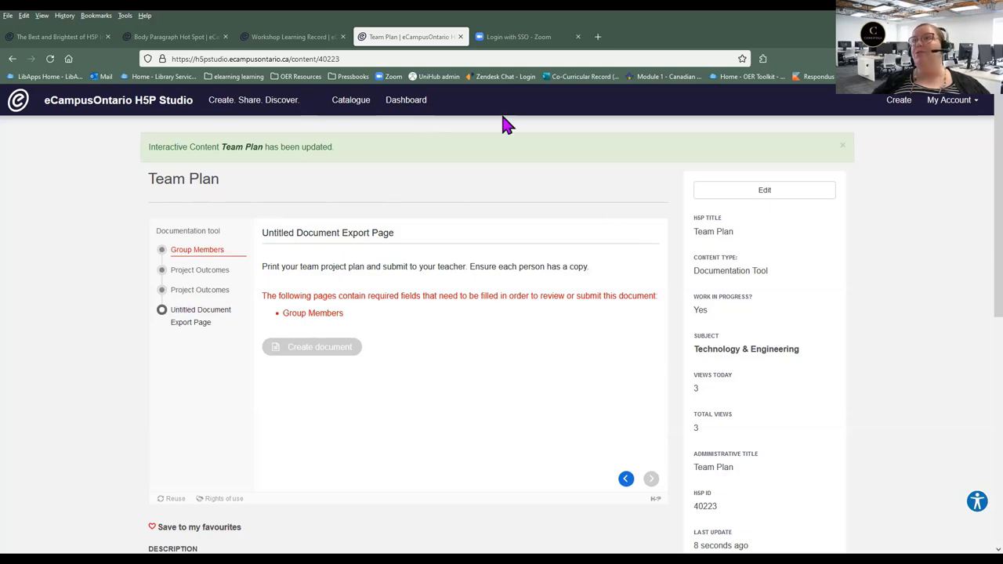
# Open the "What is OER? Interactive Video" content from the dashboard for editing.
pyautogui.click(402, 106)
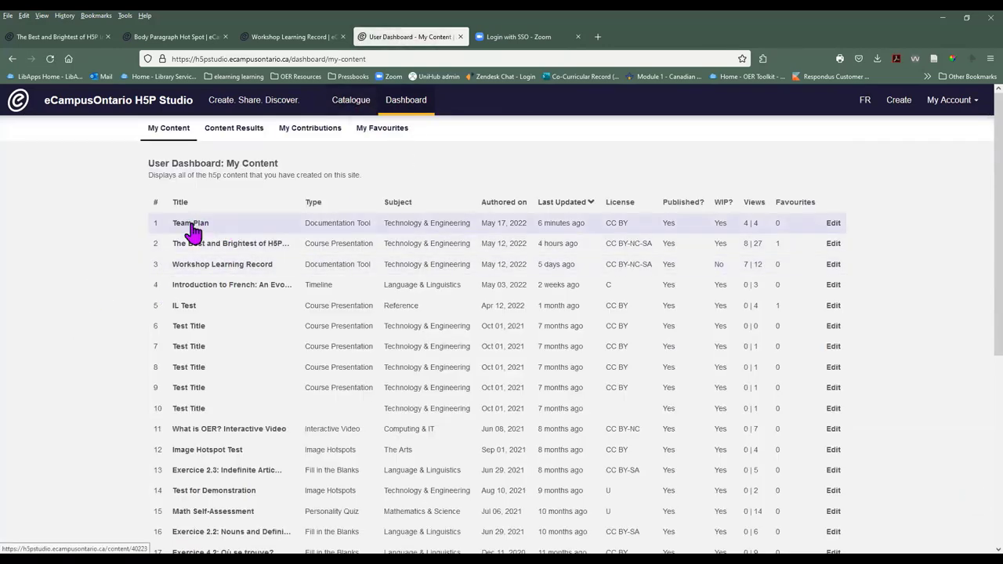
pyautogui.scroll(-1, 161, 442)
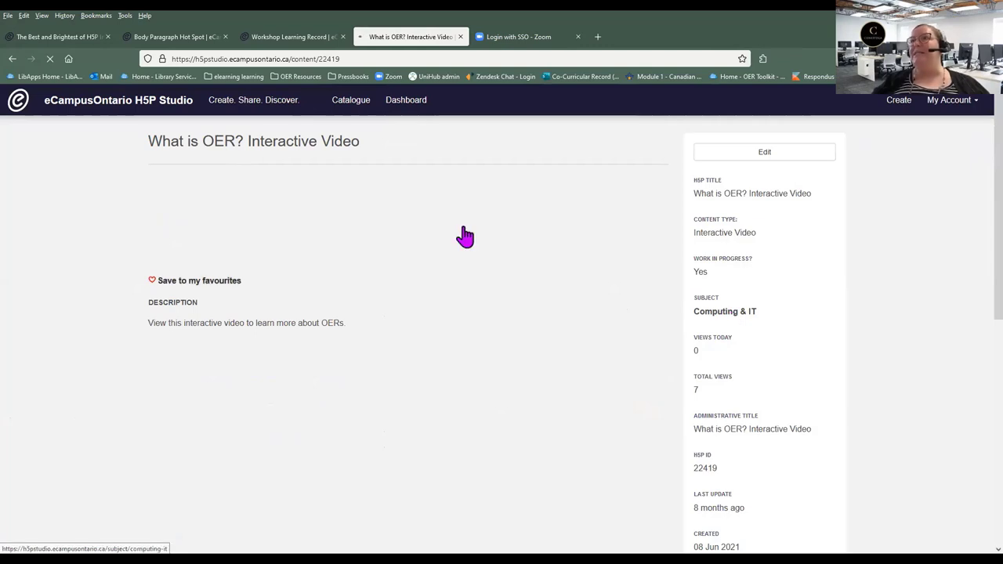
pyautogui.click(752, 151)
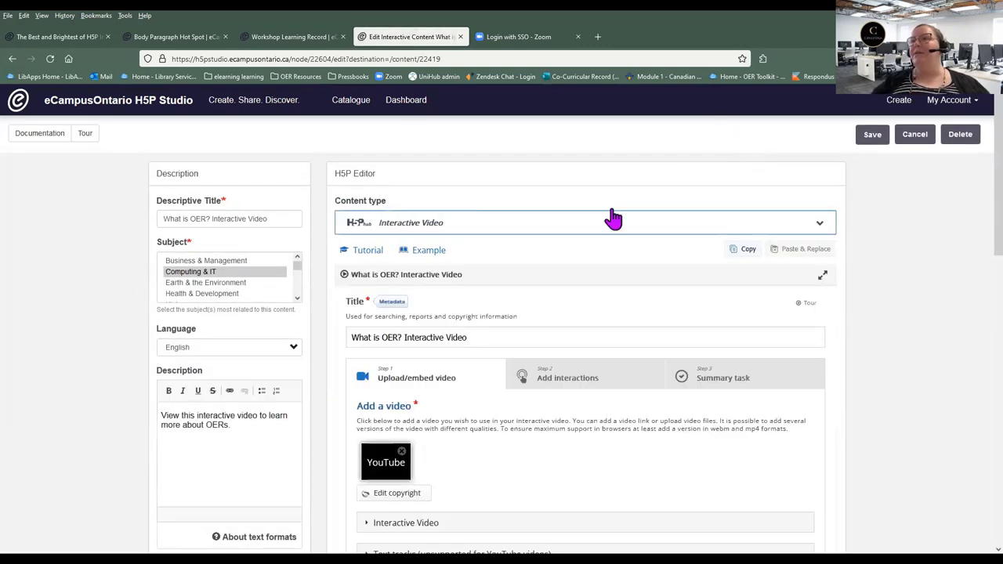
pyautogui.scroll(-2, 78, 251)
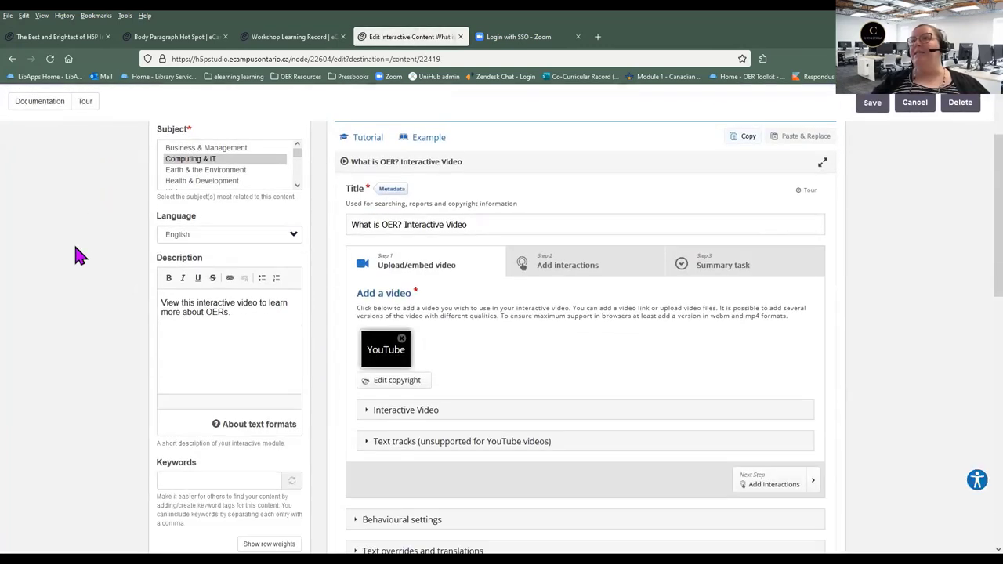
# Go to the video's Add interactions stage and position the playhead at 1:08.
pyautogui.click(590, 266)
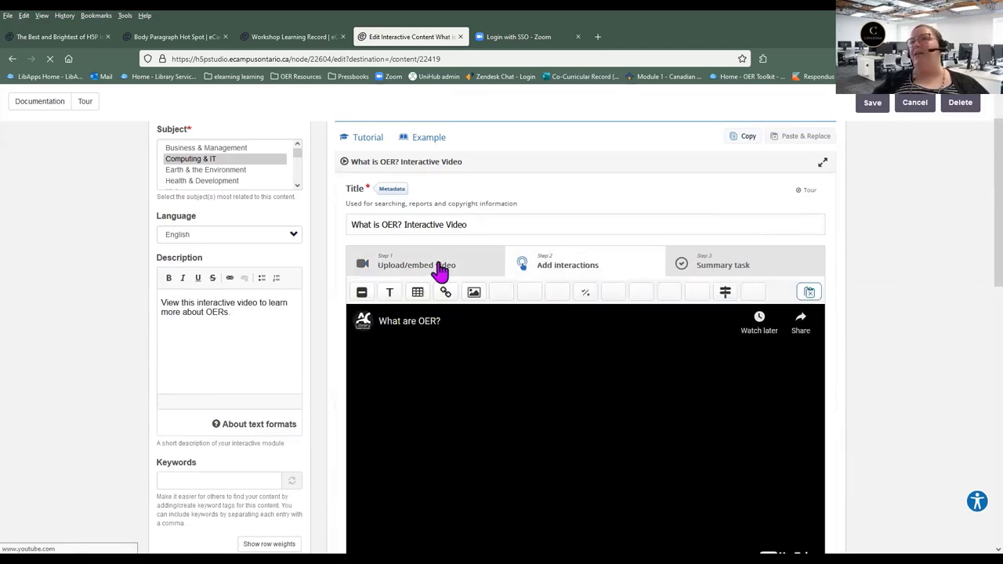
pyautogui.scroll(-3, 47, 275)
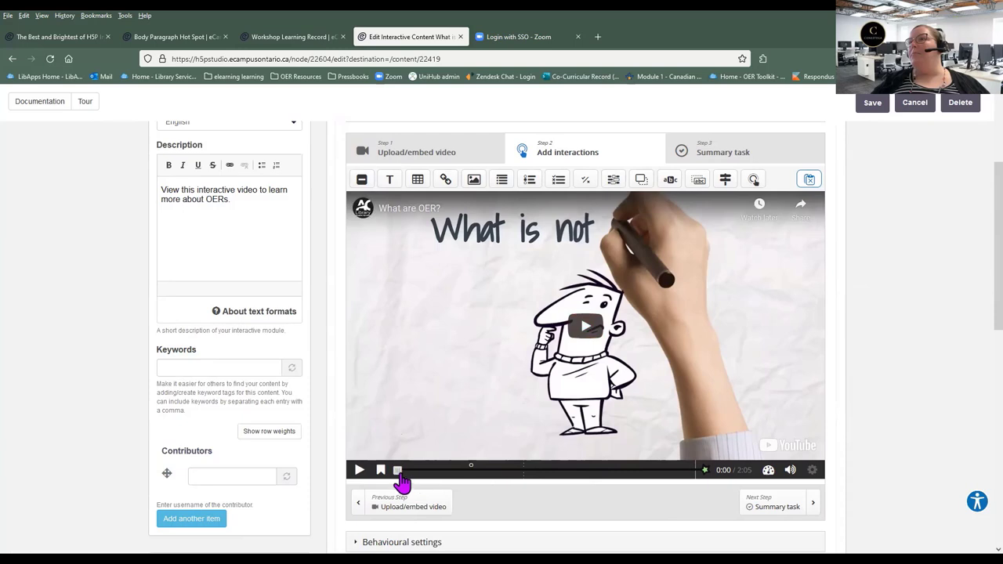
pyautogui.moveTo(401, 475); pyautogui.dragTo(558, 480)
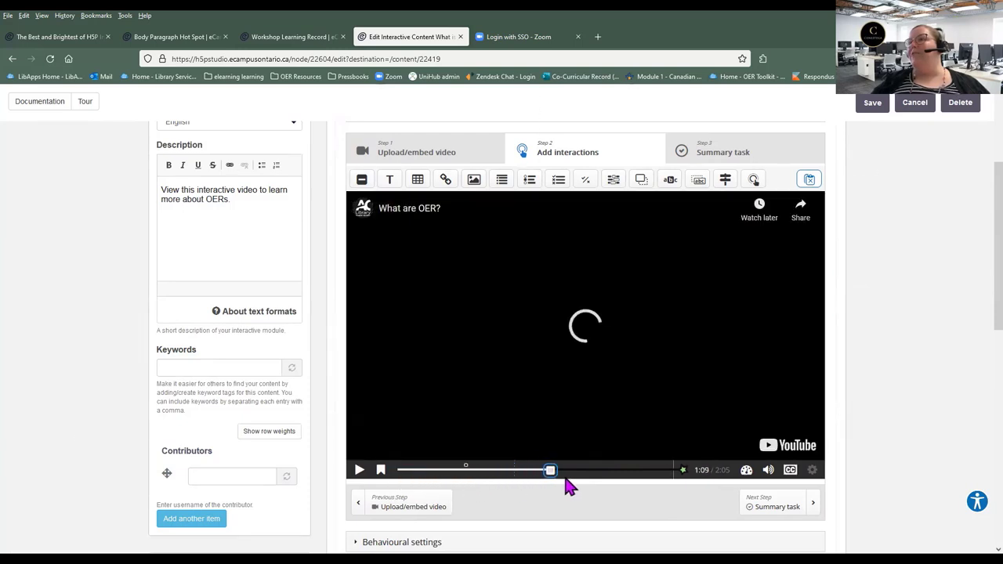
pyautogui.click(367, 471)
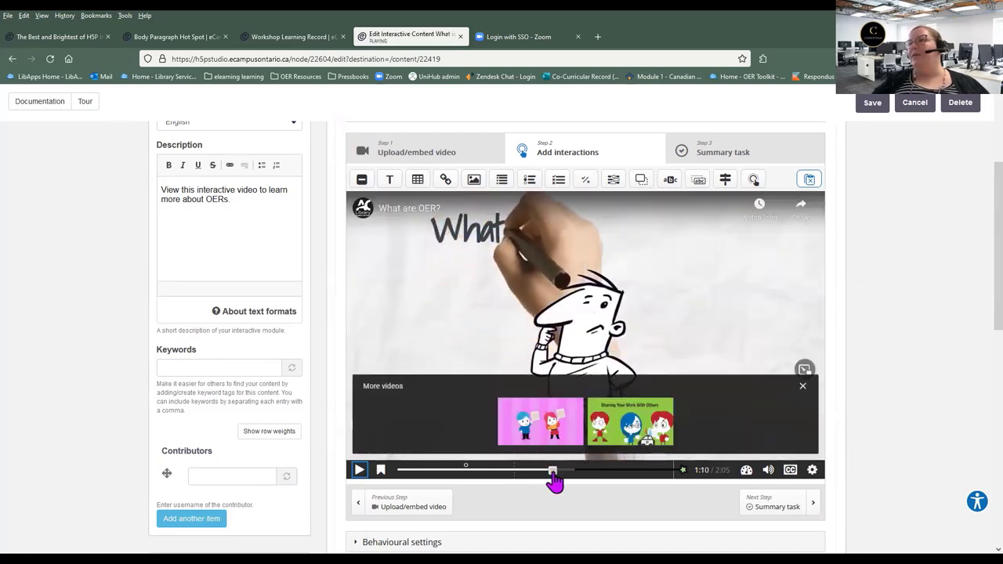
pyautogui.click(552, 473)
pyautogui.moveTo(552, 474); pyautogui.dragTo(550, 474)
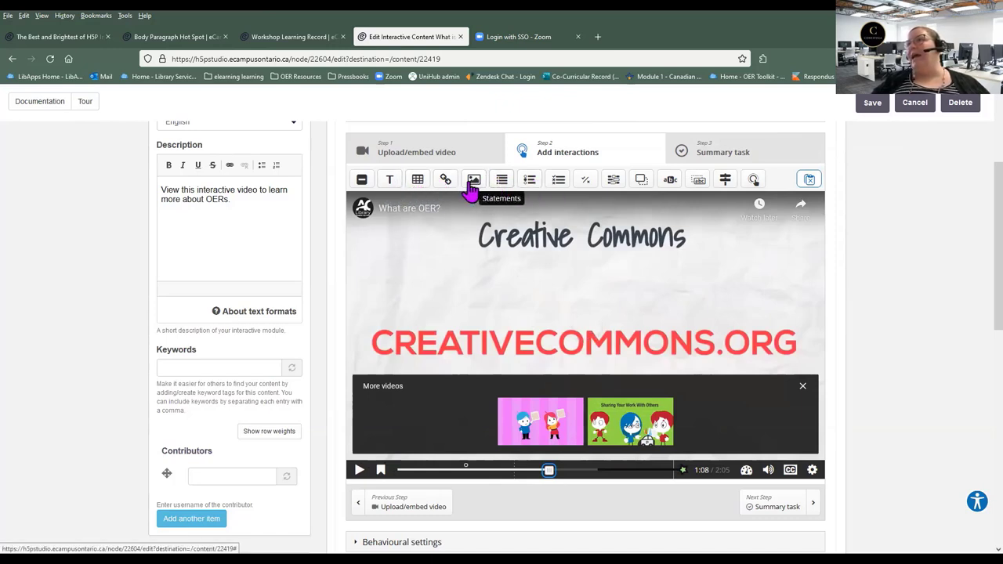
# Add a True/False question that pauses the video, displays as a poster and is titled "True or False".
pyautogui.click(583, 187)
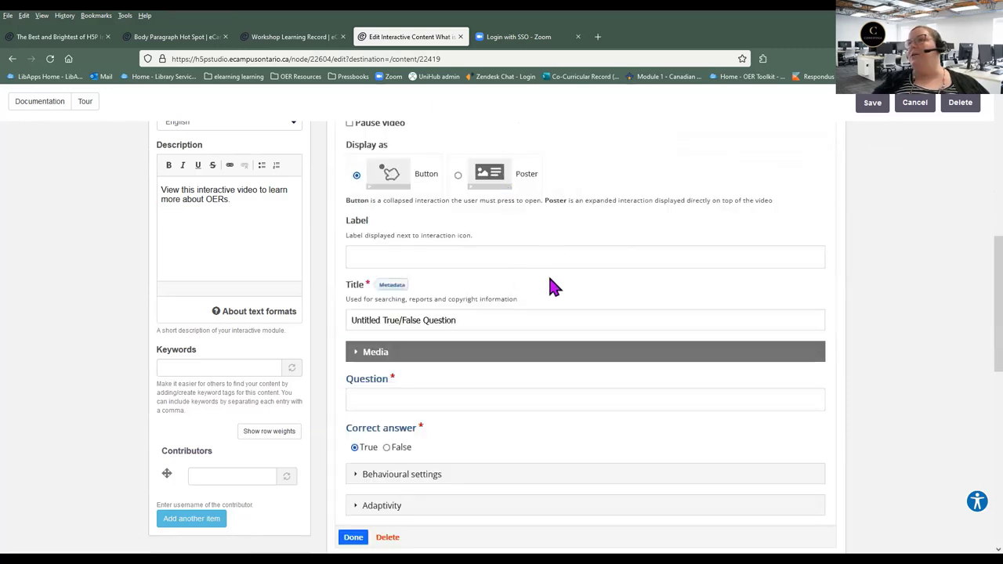
pyautogui.scroll(2, 477, 257)
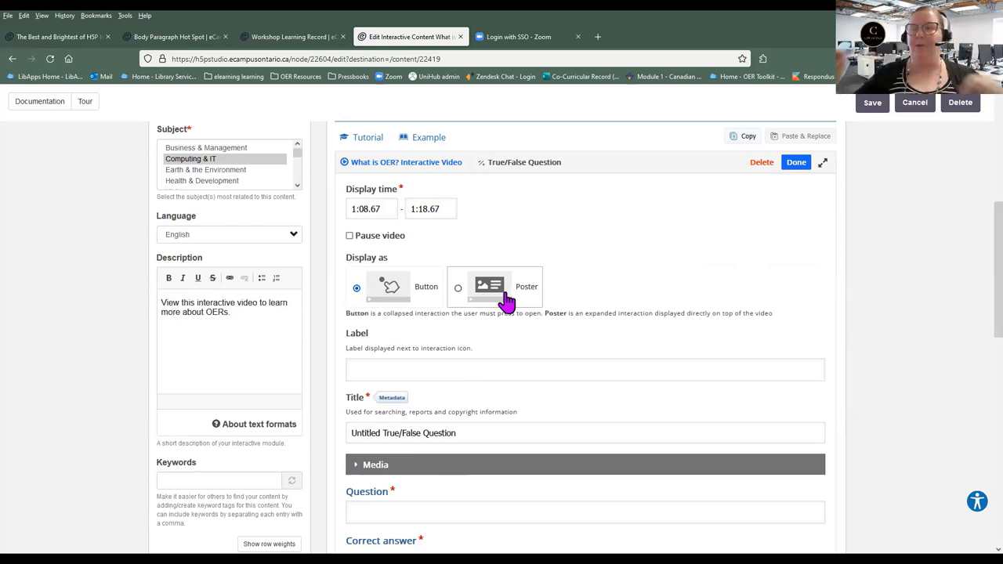
pyautogui.click(506, 298)
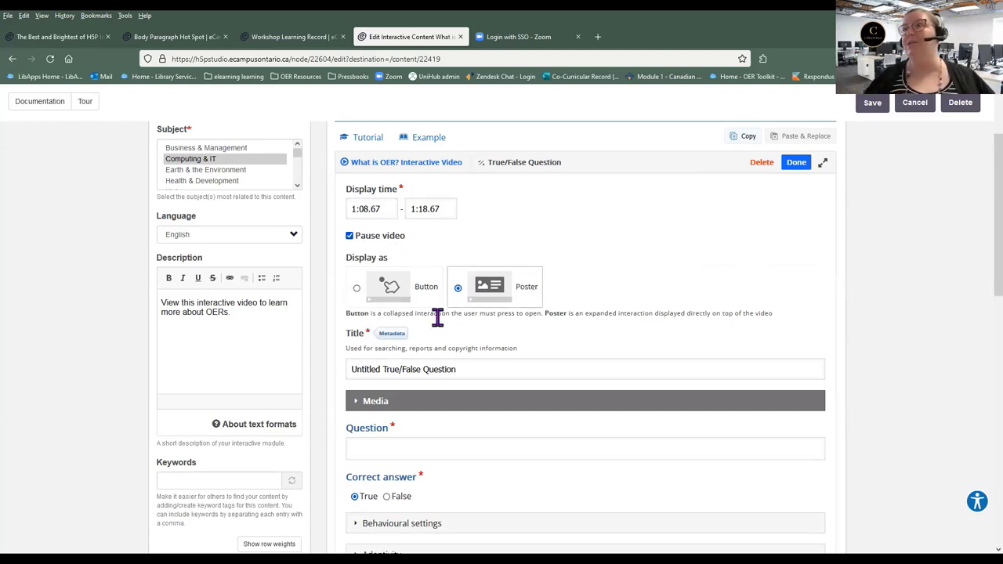
pyautogui.scroll(-3, 439, 309)
pyautogui.moveTo(464, 254); pyautogui.dragTo(291, 258)
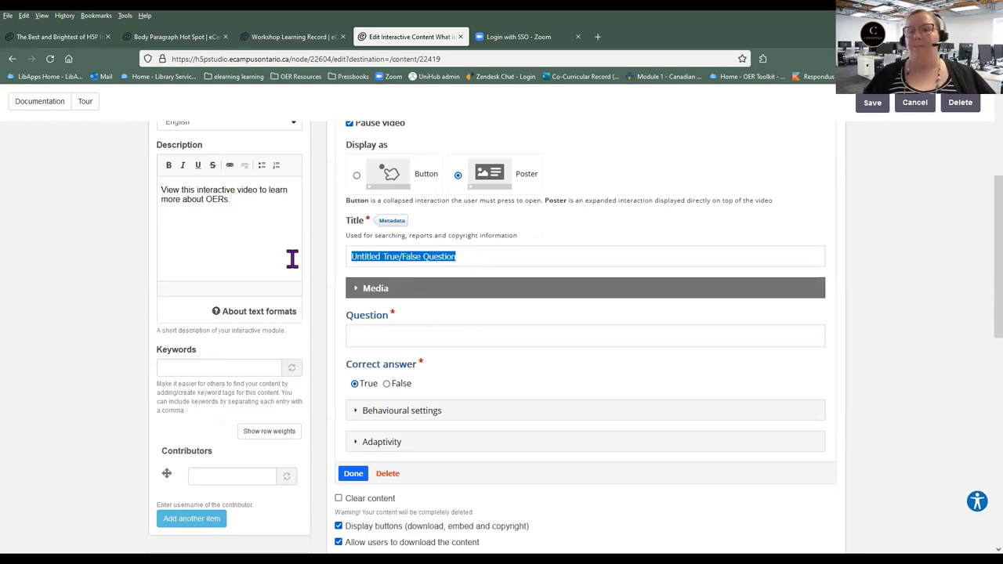
pyautogui.write('True or False')
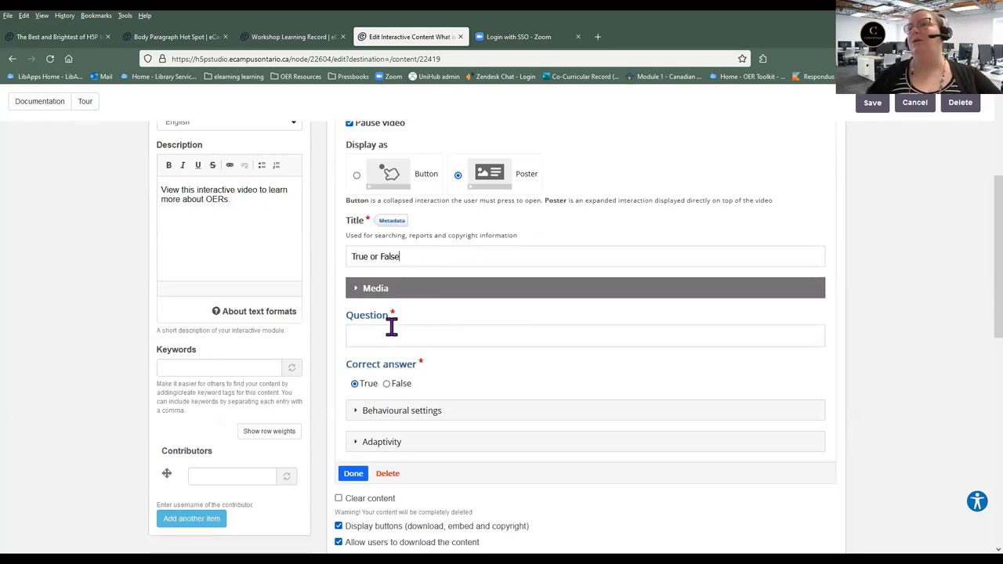
pyautogui.click(391, 333)
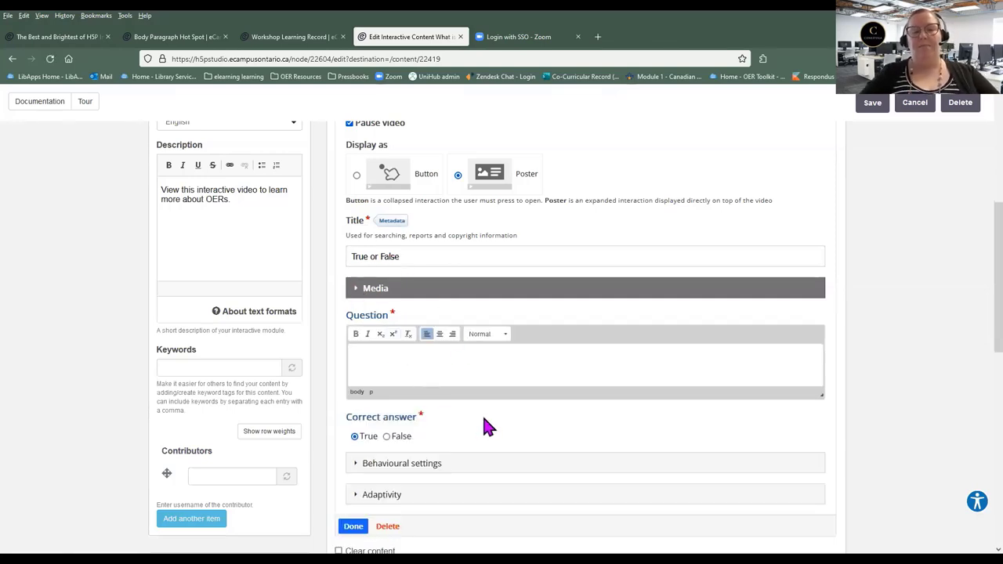
pyautogui.write('A')
pyautogui.press('BackSpace')
pyautogui.write('Do ')
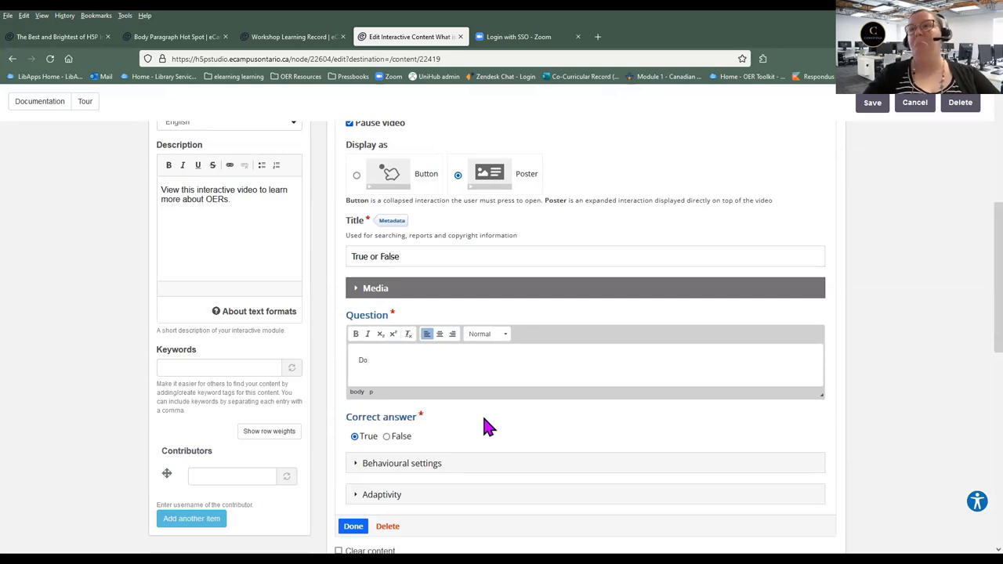
pyautogui.write('CC lice')
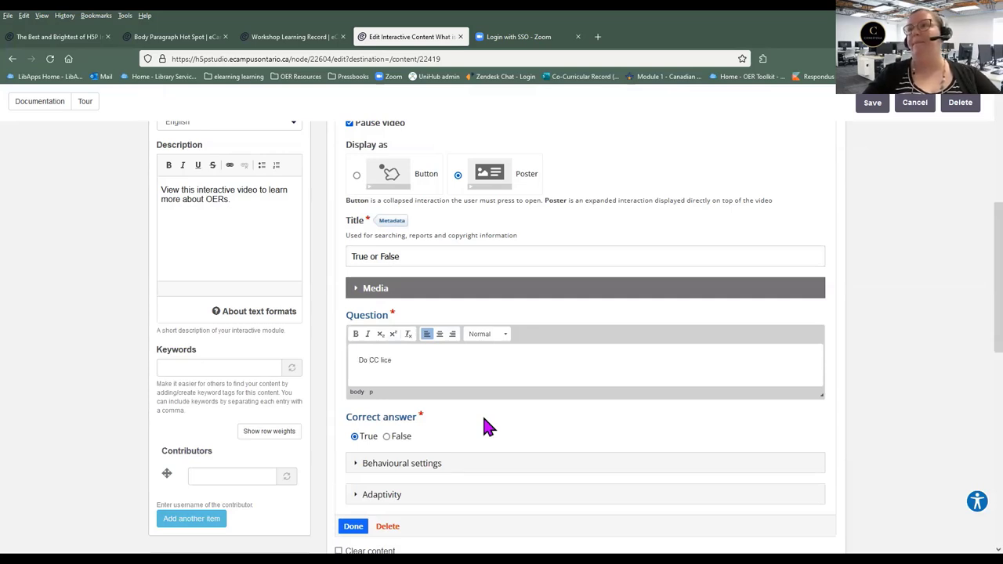
pyautogui.write('nses differ')
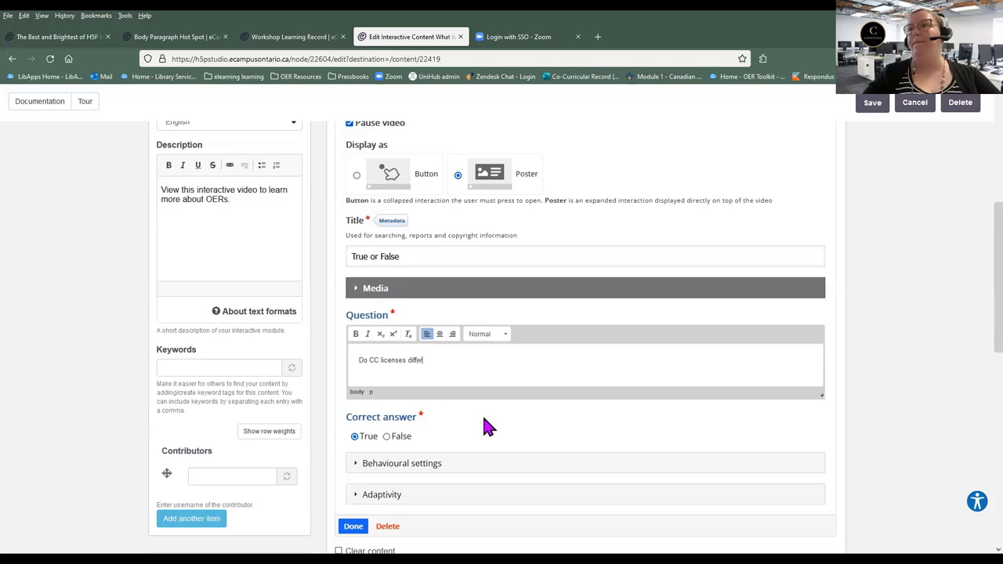
pyautogui.write(' from copyright?')
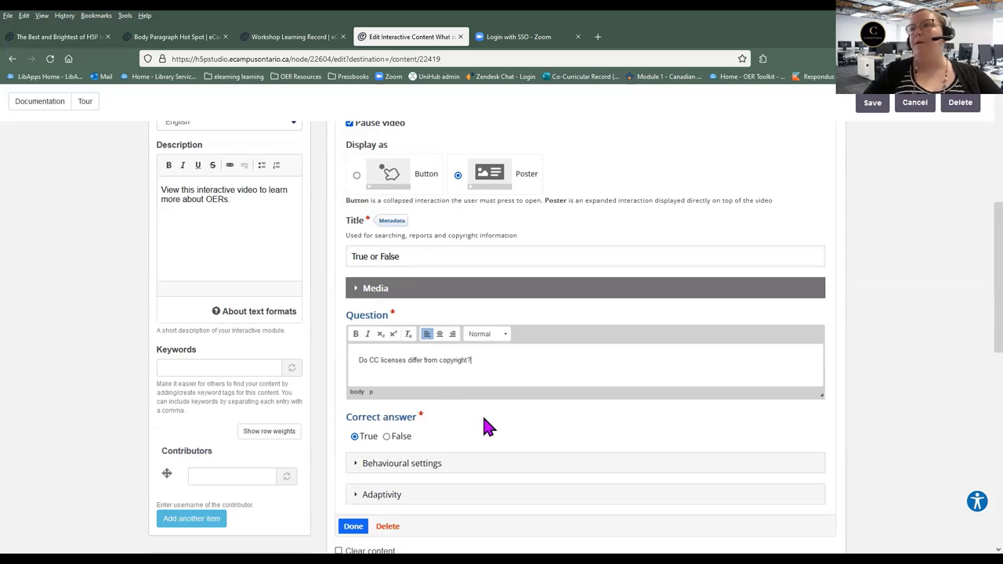
pyautogui.press('BackSpace')
pyautogui.press('BackSpace')
pyautogui.press('BackSpace')
pyautogui.press('BackSpace')
pyautogui.press('BackSpace')
pyautogui.press('BackSpace')
pyautogui.press('BackSpace')
pyautogui.press('BackSpace')
pyautogui.press('BackSpace')
pyautogui.press('BackSpace')
pyautogui.press('BackSpace')
pyautogui.press('BackSpace')
pyautogui.press('BackSpace')
pyautogui.press('BackSpace')
pyautogui.press('BackSpace')
pyautogui.press('BackSpace')
pyautogui.press('BackSpace')
pyautogui.press('BackSpace')
pyautogui.press('BackSpace')
pyautogui.press('BackSpace')
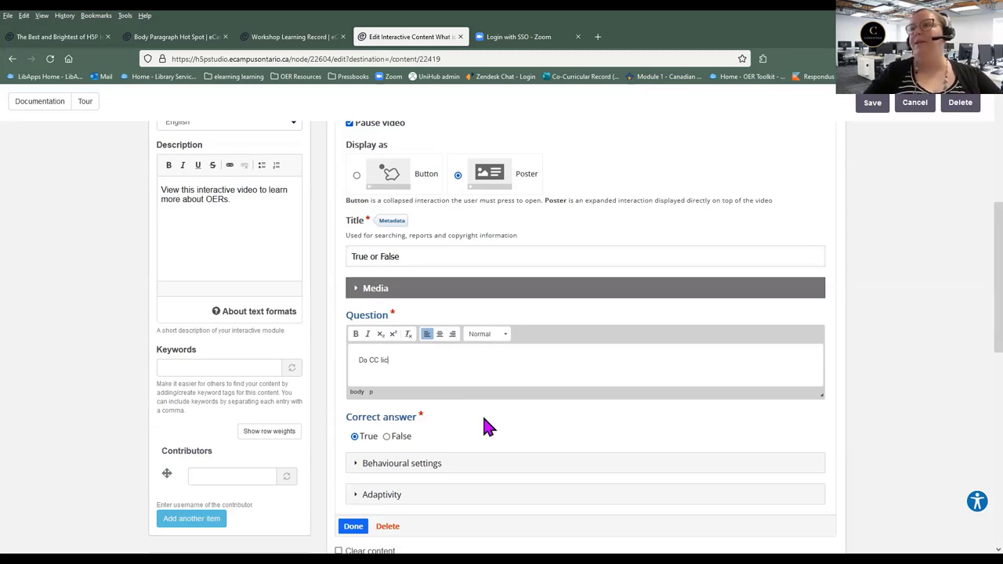
# Enter "CC licenses differ from all rights reserved." as the True/False question's text.
pyautogui.write('CC l')
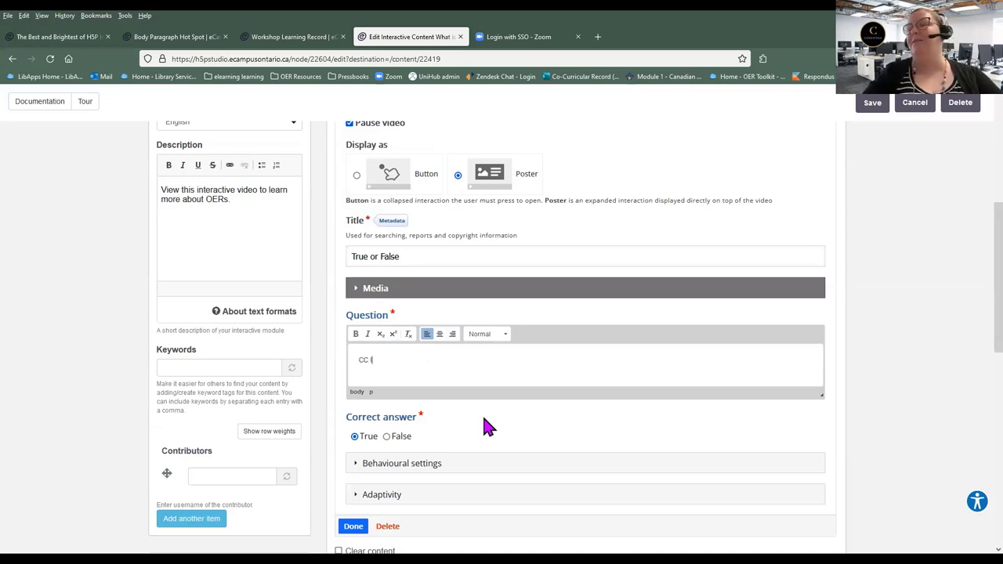
pyautogui.write('icenses diffe')
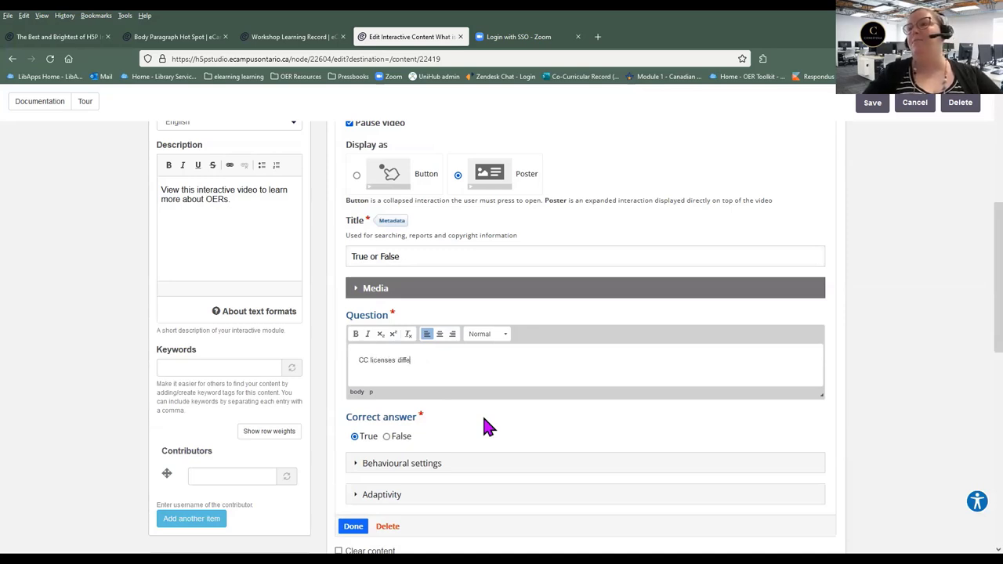
pyautogui.write('r from all rih')
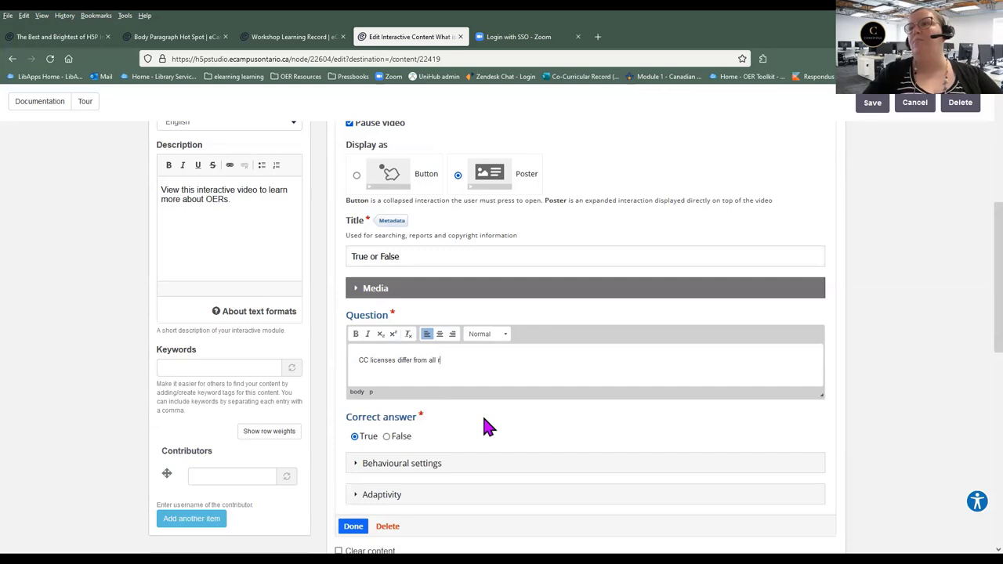
pyautogui.press('BackSpace')
pyautogui.write('gh')
pyautogui.press('BackSpace')
pyautogui.press('BackSpace')
pyautogui.press('BackSpace')
pyautogui.write('ights')
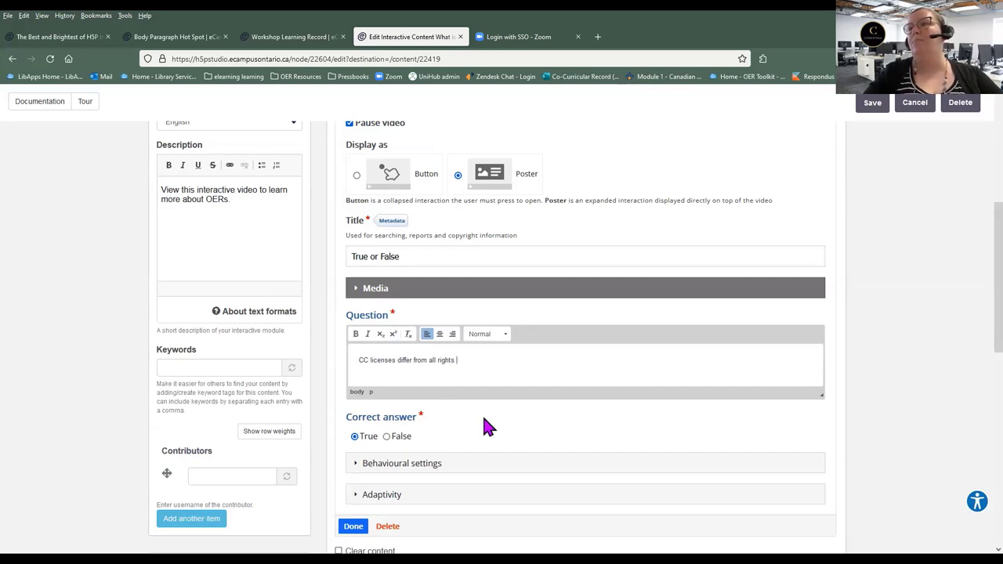
pyautogui.write(' reserved')
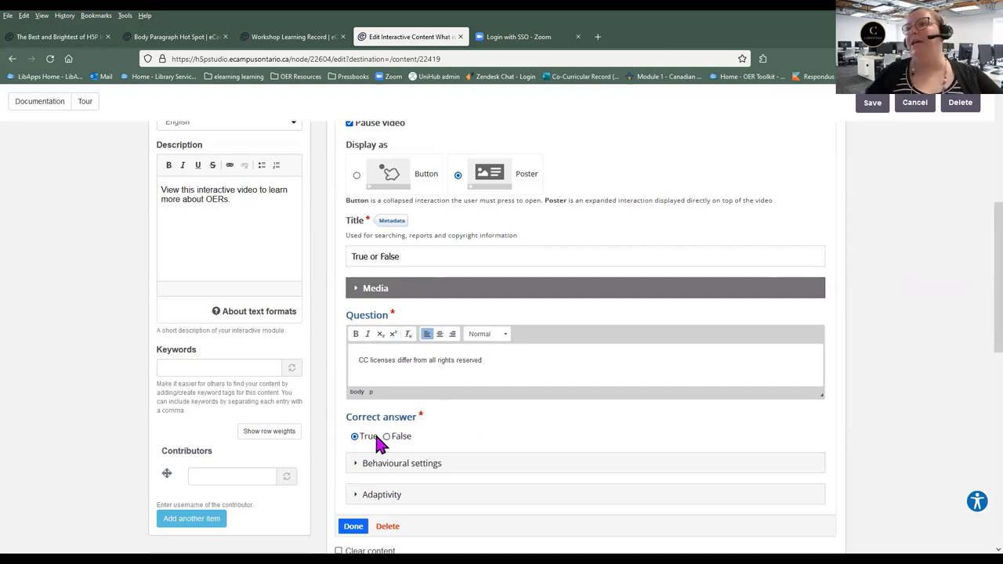
# Review the question's behavioural settings and finish the question with True as the correct answer.
pyautogui.scroll(-3, 443, 438)
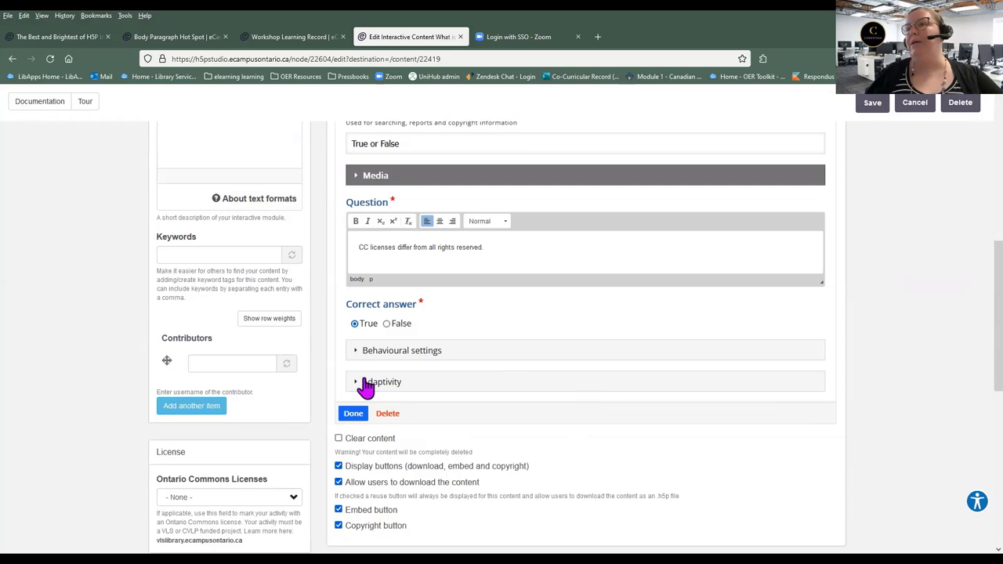
pyautogui.click(357, 351)
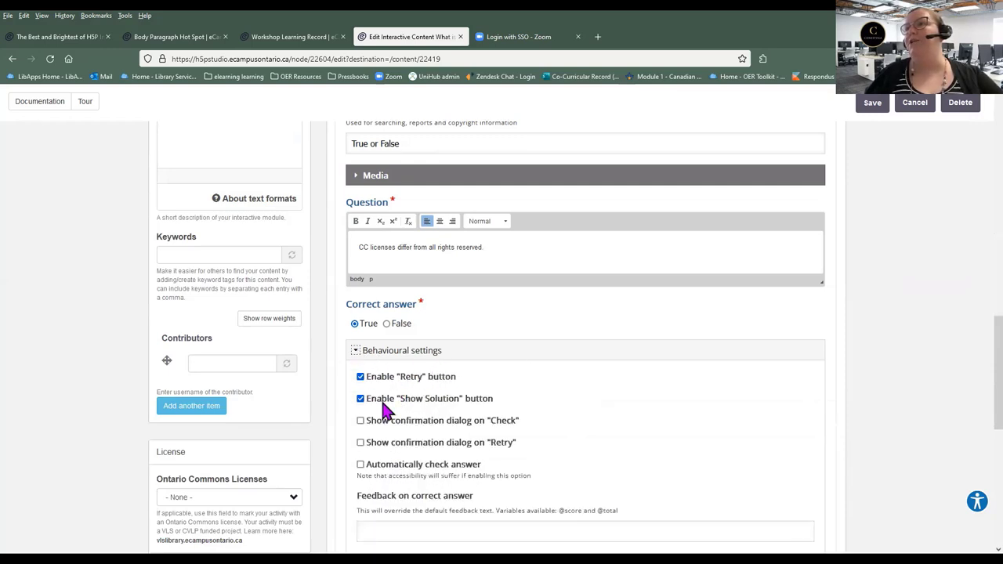
pyautogui.click(380, 358)
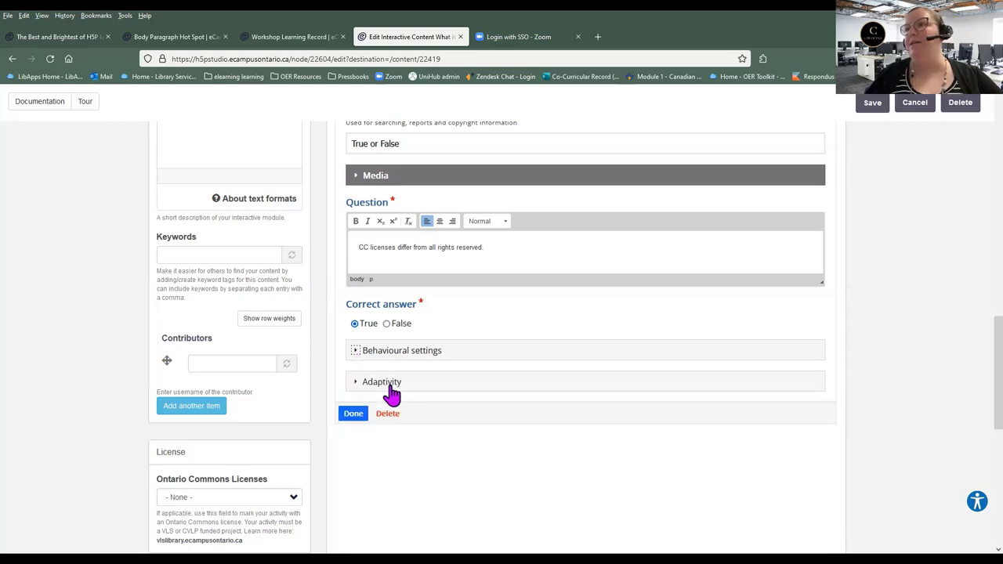
pyautogui.scroll(-3, 391, 387)
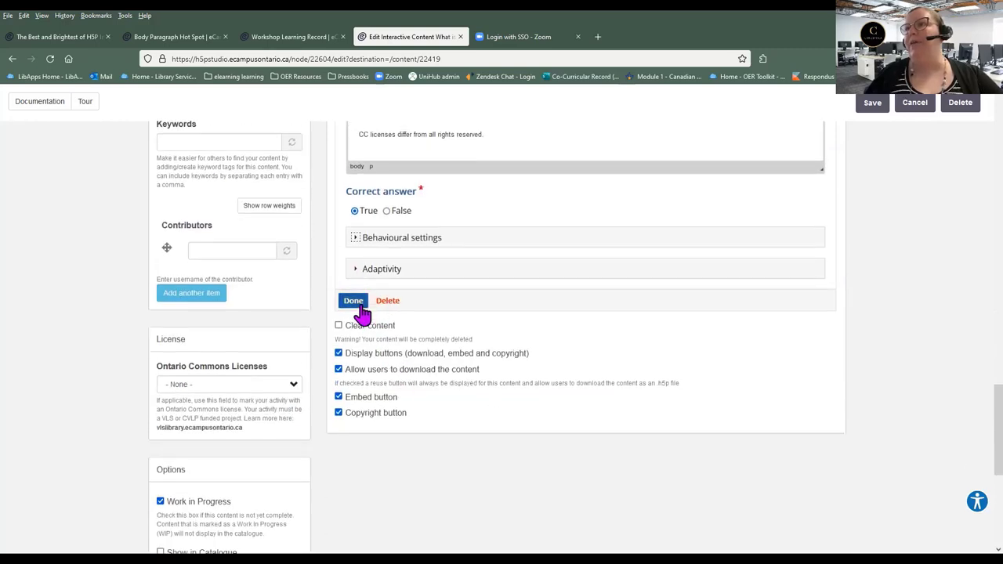
pyautogui.click(361, 308)
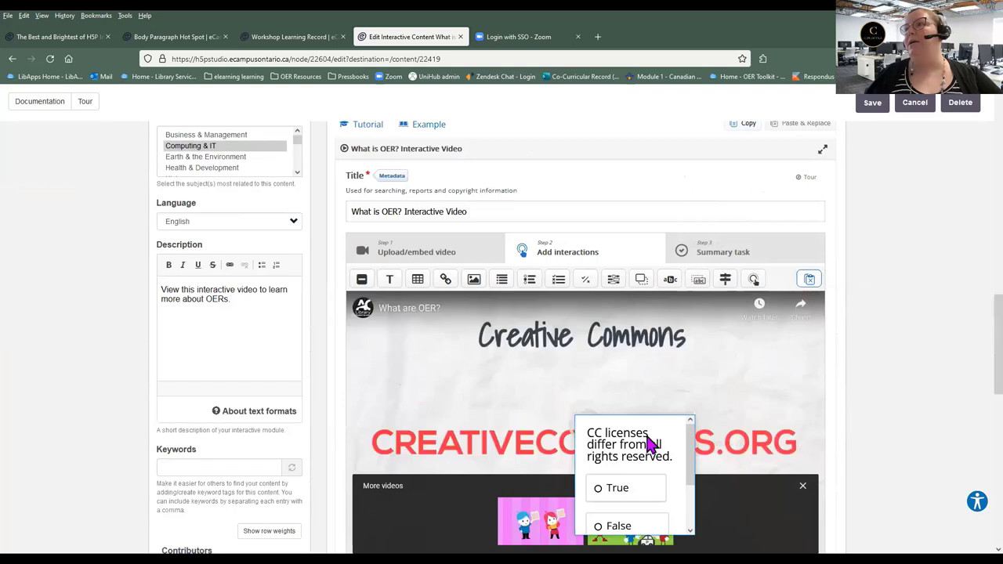
# Move the question poster up over the Creative Commons heading and enlarge it to fit both answers and the Check button.
pyautogui.moveTo(636, 441); pyautogui.dragTo(645, 370)
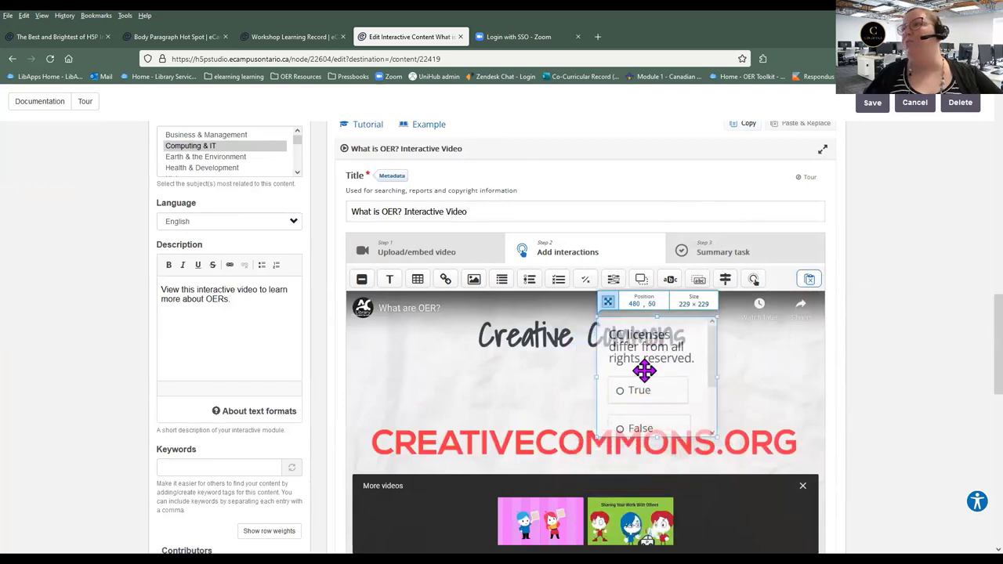
pyautogui.moveTo(597, 438); pyautogui.dragTo(490, 504)
pyautogui.moveTo(506, 479)
pyautogui.mouseDown()
pyautogui.moveTo(499, 466)
pyautogui.moveTo(495, 495)
pyautogui.moveTo(494, 486)
pyautogui.mouseUp()
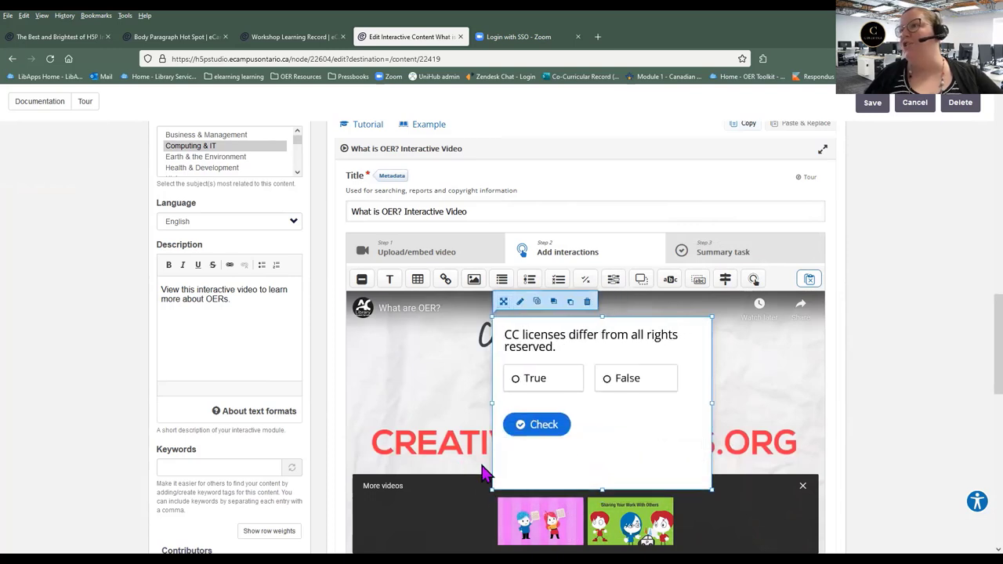
# Save the interactive video and dismiss the data reset notice on its content page.
pyautogui.scroll(-2, 418, 364)
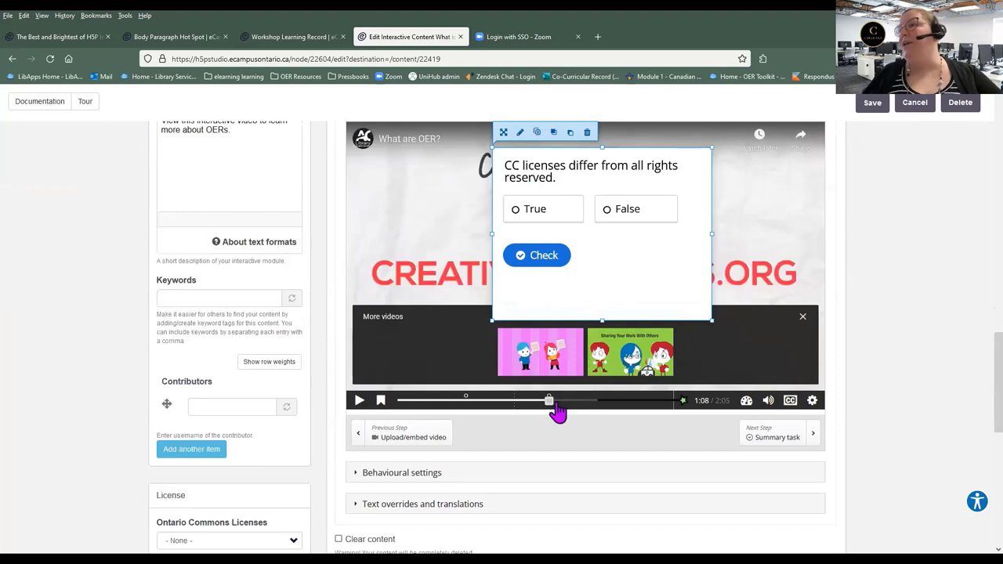
pyautogui.click(870, 110)
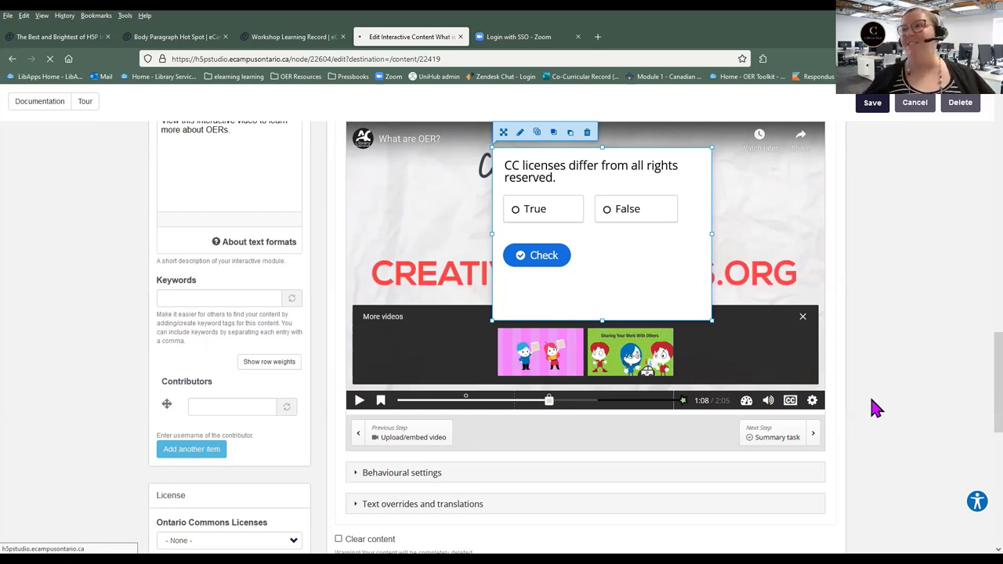
pyautogui.click(870, 104)
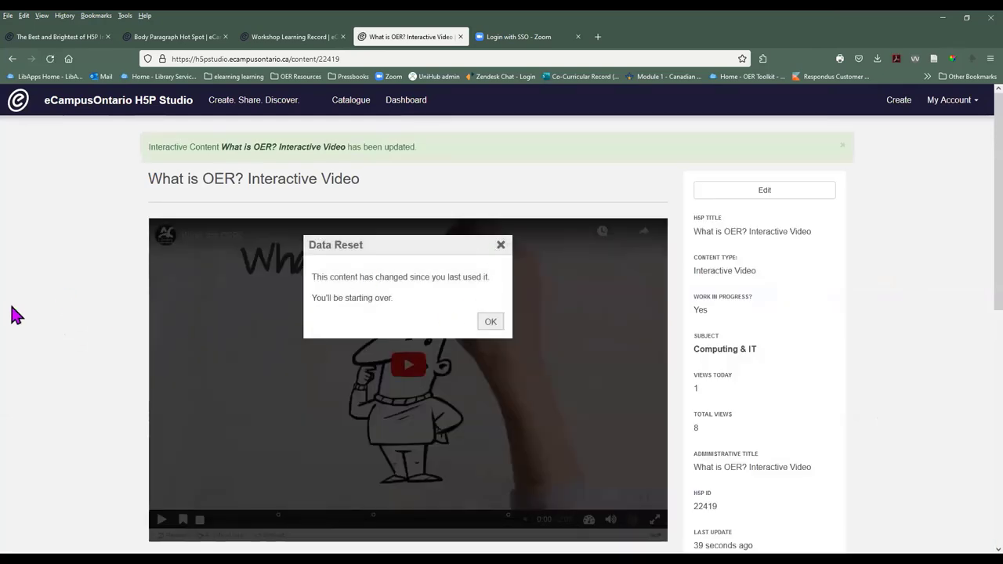
pyautogui.scroll(-2, 13, 314)
pyautogui.click(490, 220)
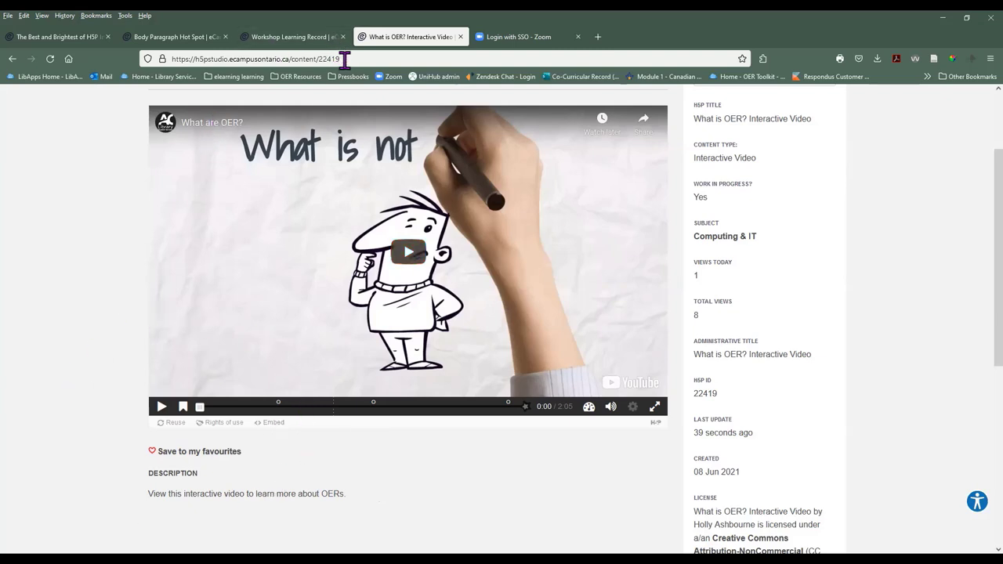
# Point out the saved interactive video's page address as its shareable link.
pyautogui.click(178, 60)
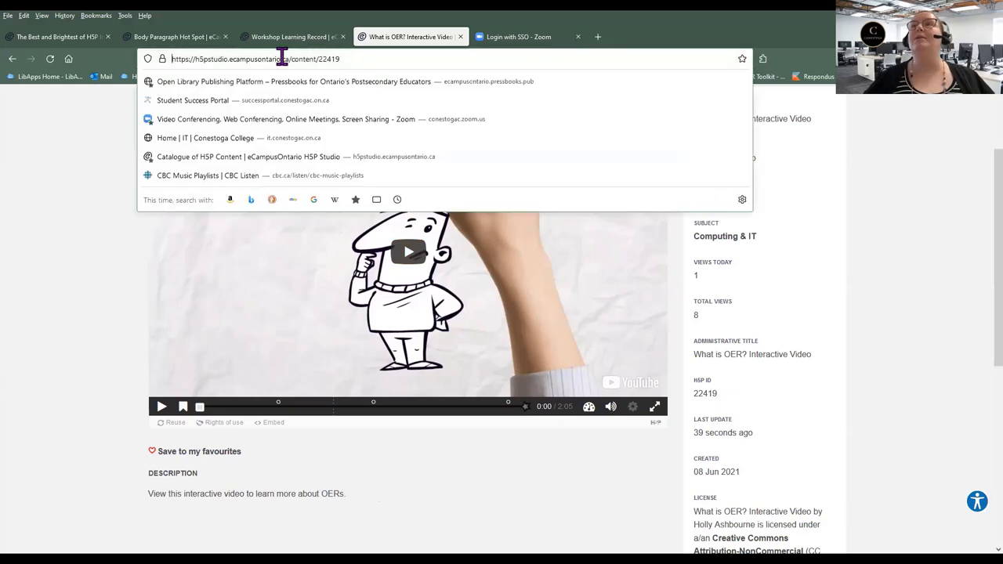
pyautogui.press('Escape')
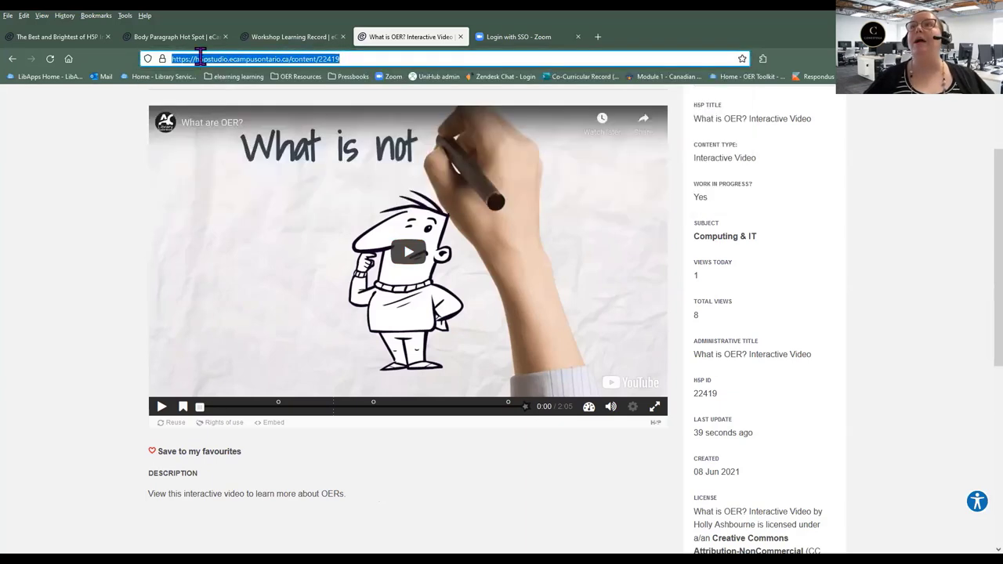
pyautogui.click(67, 232)
# Open the interactive video's embed options and select the whole iframe code.
pyautogui.click(272, 423)
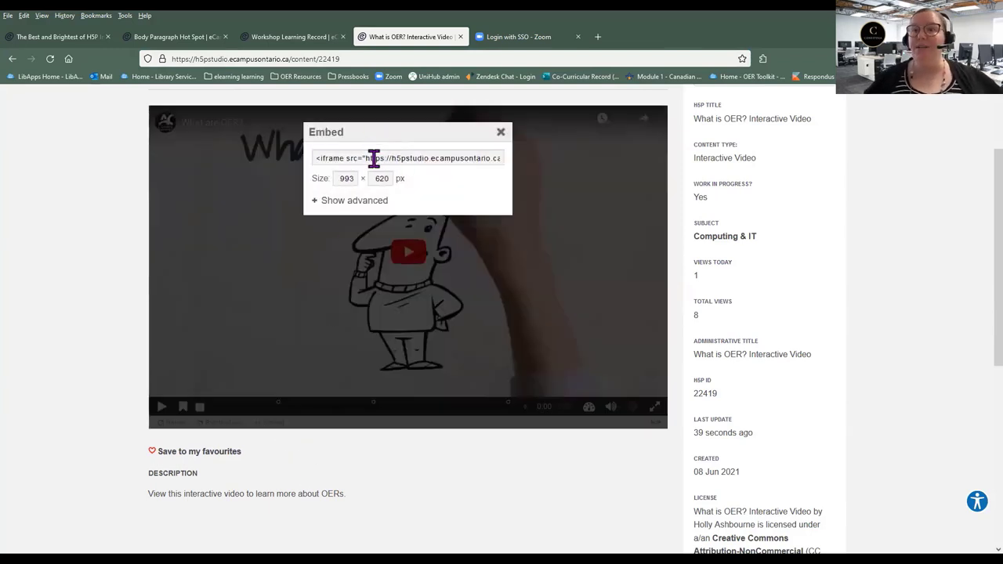
pyautogui.click(374, 159)
pyautogui.click(370, 159)
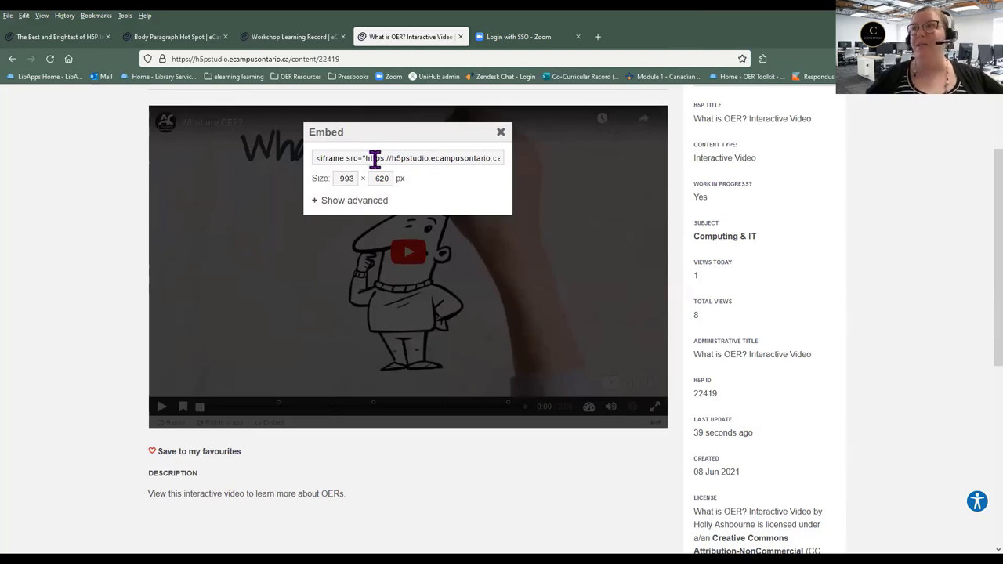
pyautogui.click(416, 158)
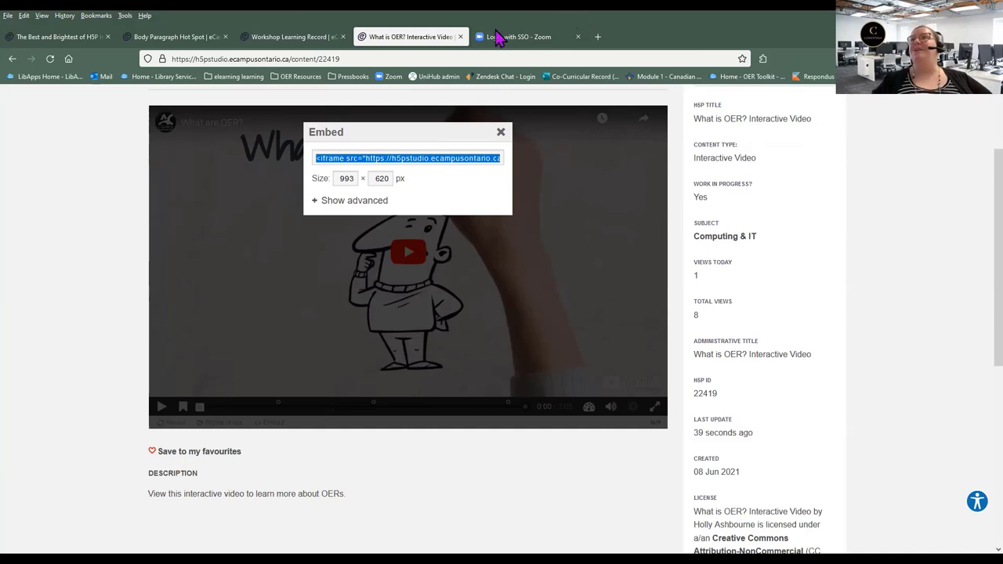
# Close the interactive video and Zoom sign-in pages to return to the Workshop Learning Record.
pyautogui.click(460, 37)
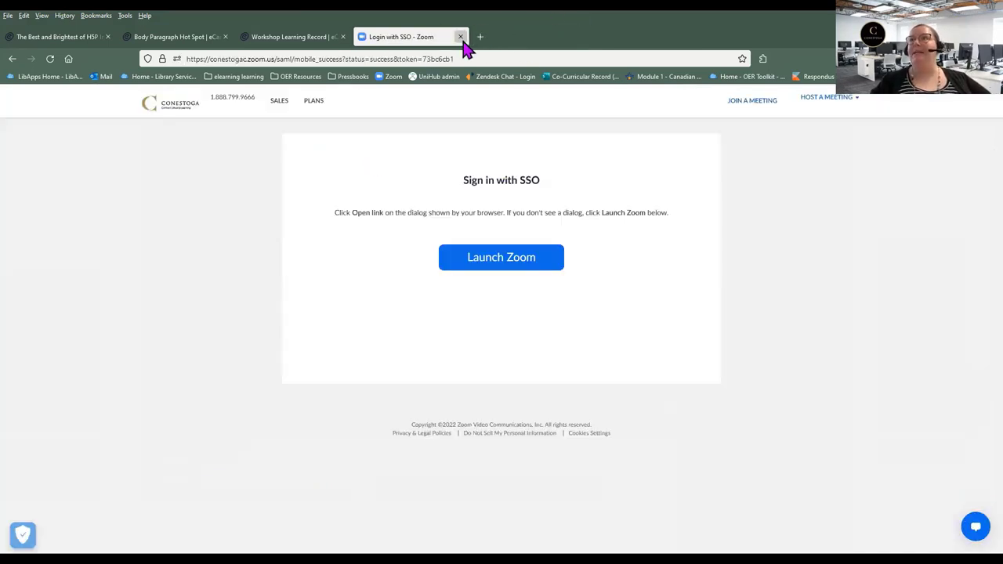
pyautogui.click(460, 37)
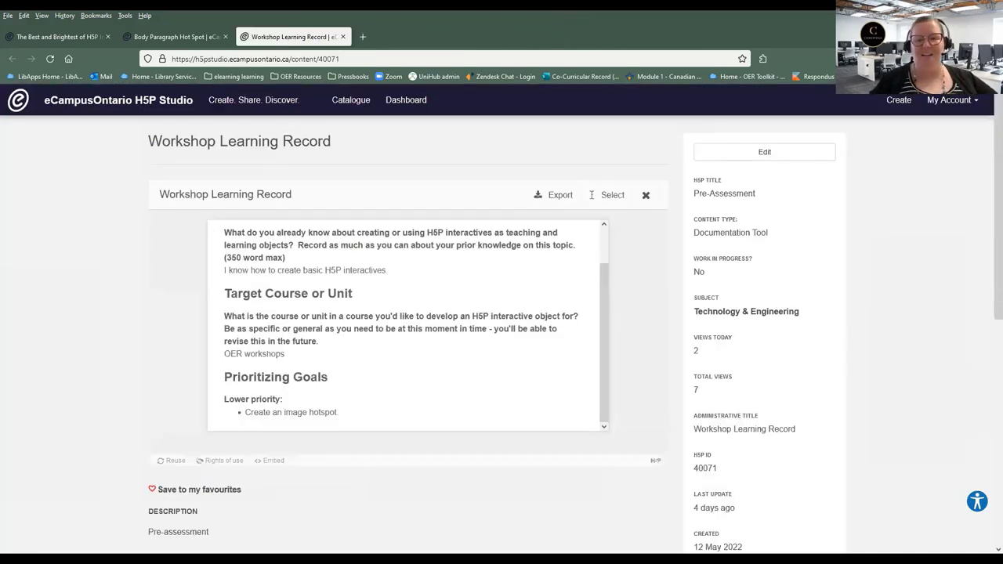